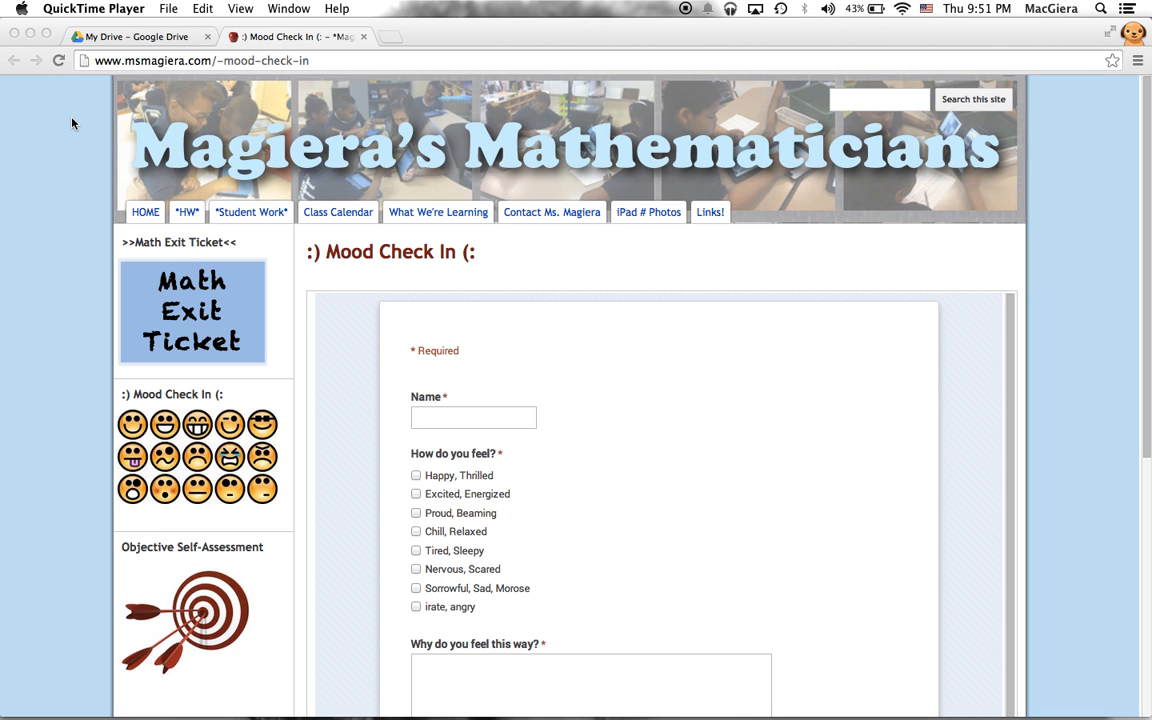
- Scroll through the example Mood Check In form on the class site, then close its tab
scroll(85, 262, down, 5)
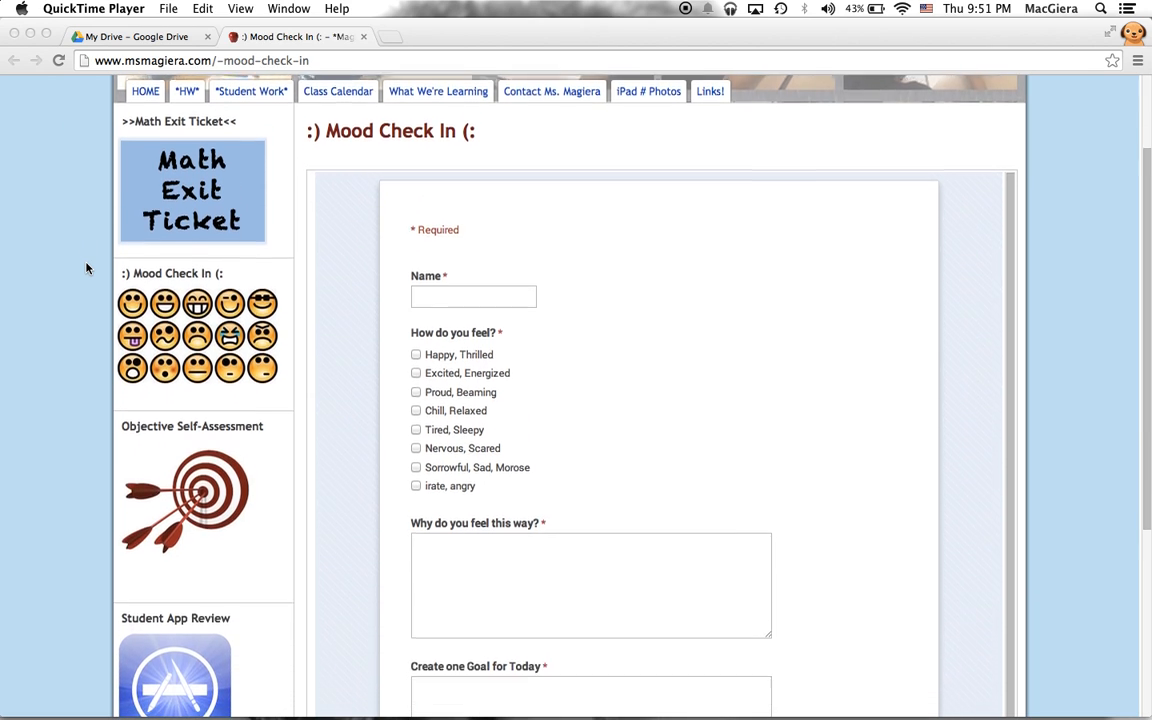
scroll(88, 266, down, 2)
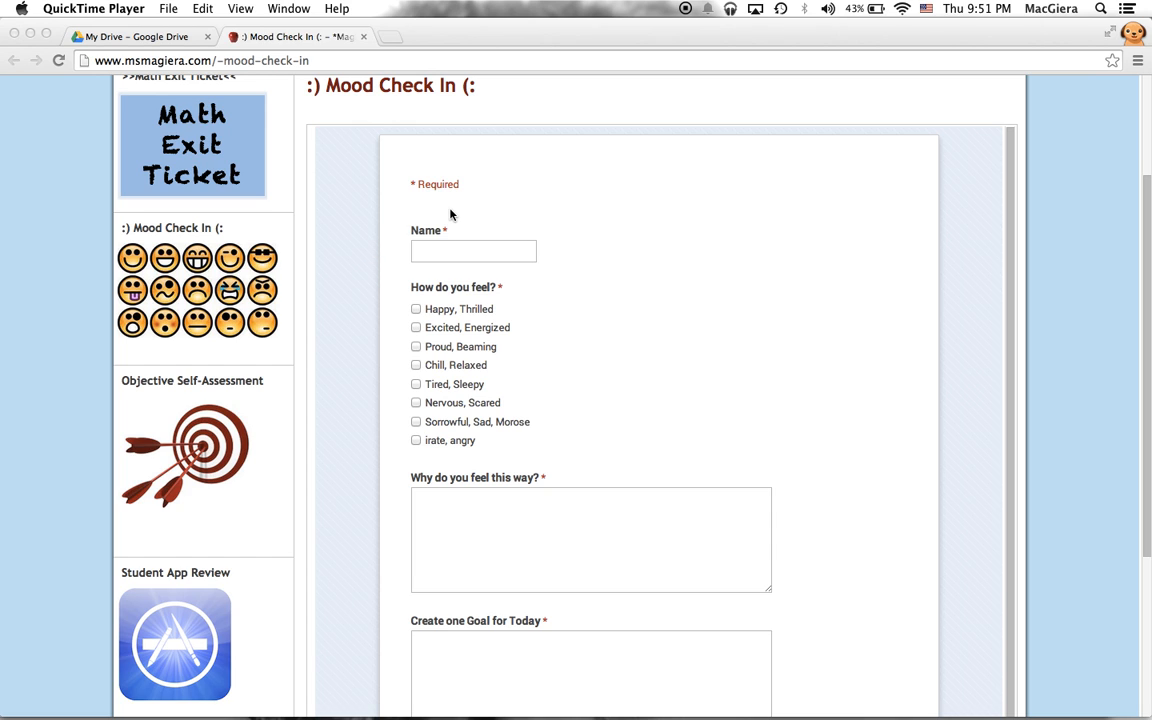
scroll(450, 214, down, 6)
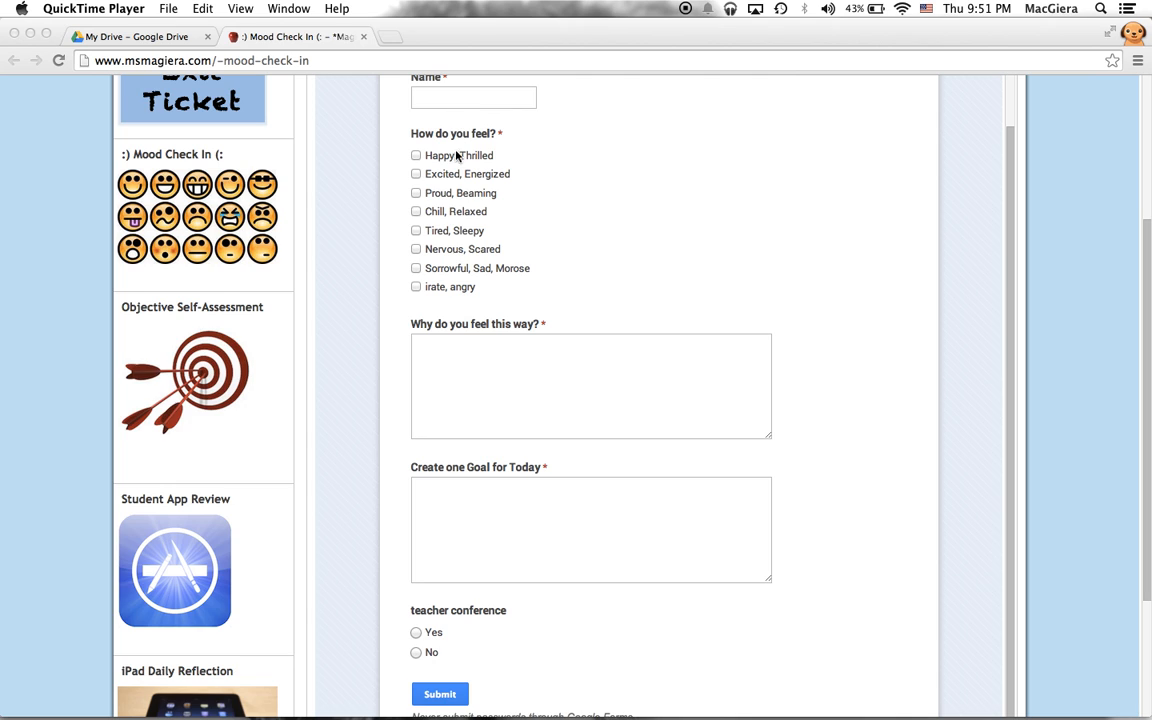
click(462, 375)
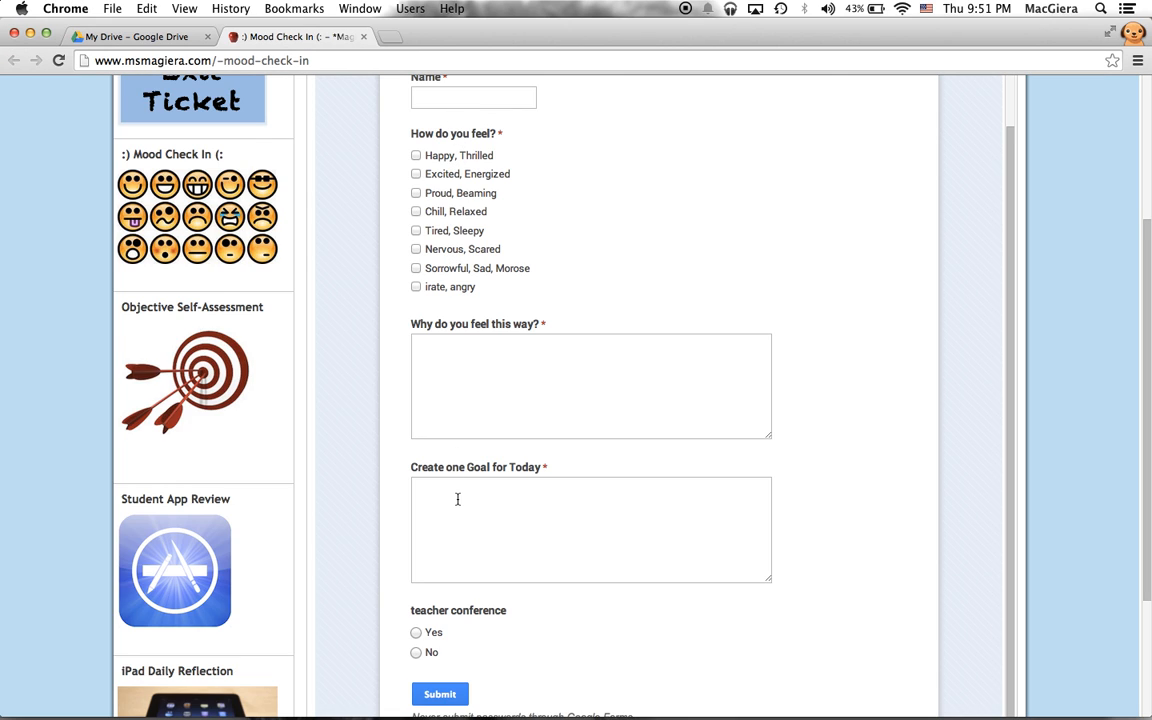
scroll(460, 496, down, 2)
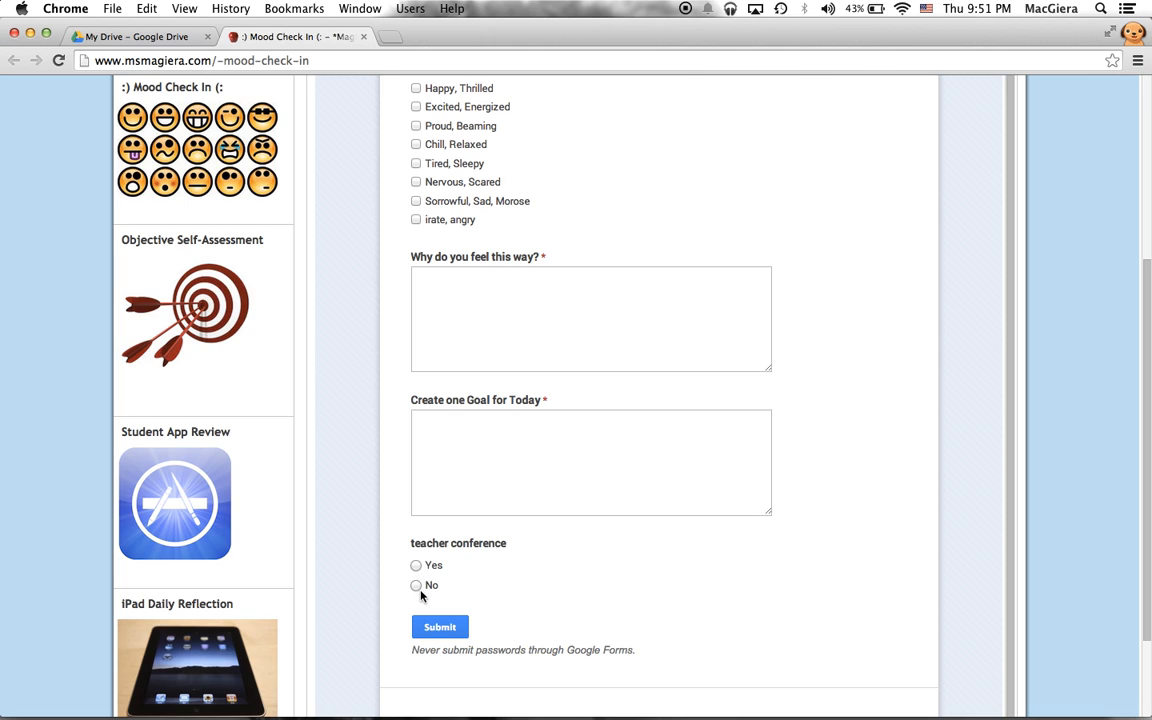
click(363, 36)
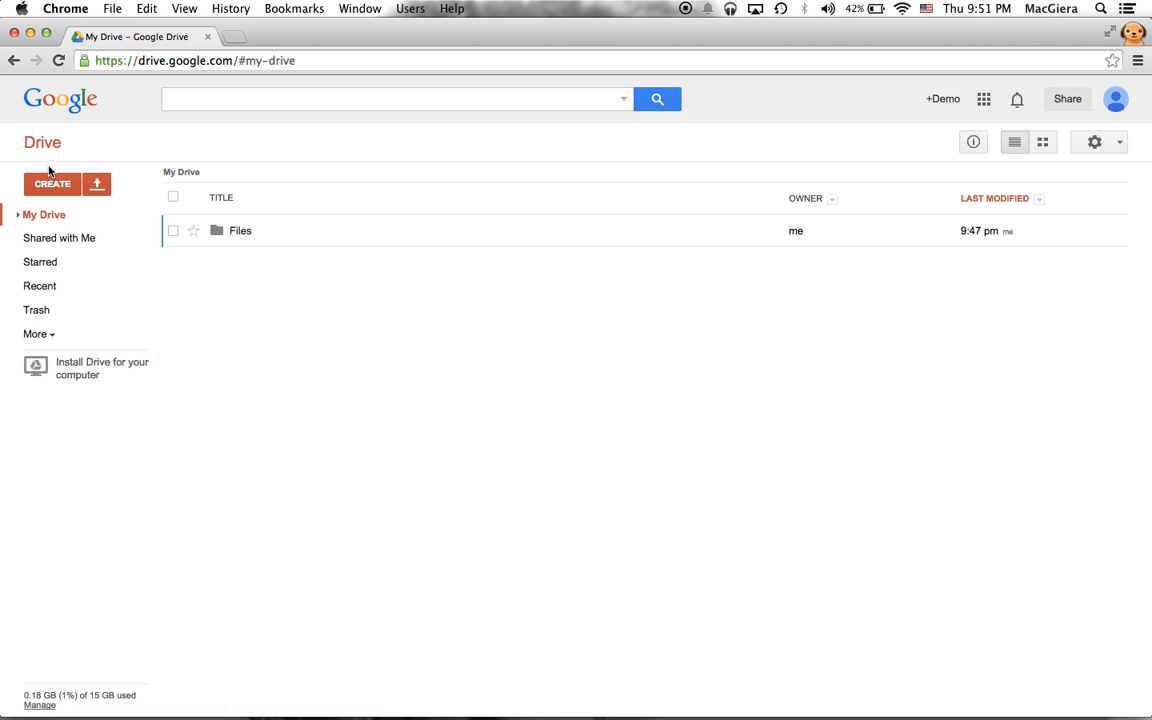
- Trim the Drive address, glance at the apps grid, then create a new Google Form from Drive
drag(238, 62, 352, 63)
key(BackSpace)
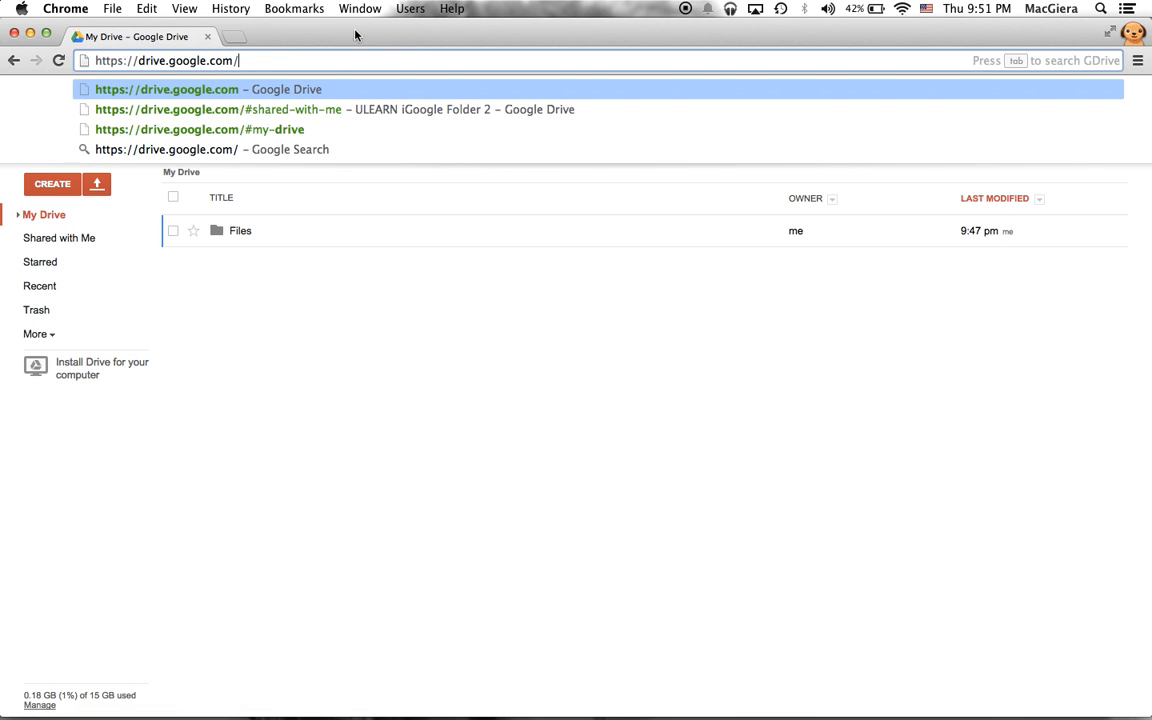
drag(137, 60, 314, 71)
click(314, 259)
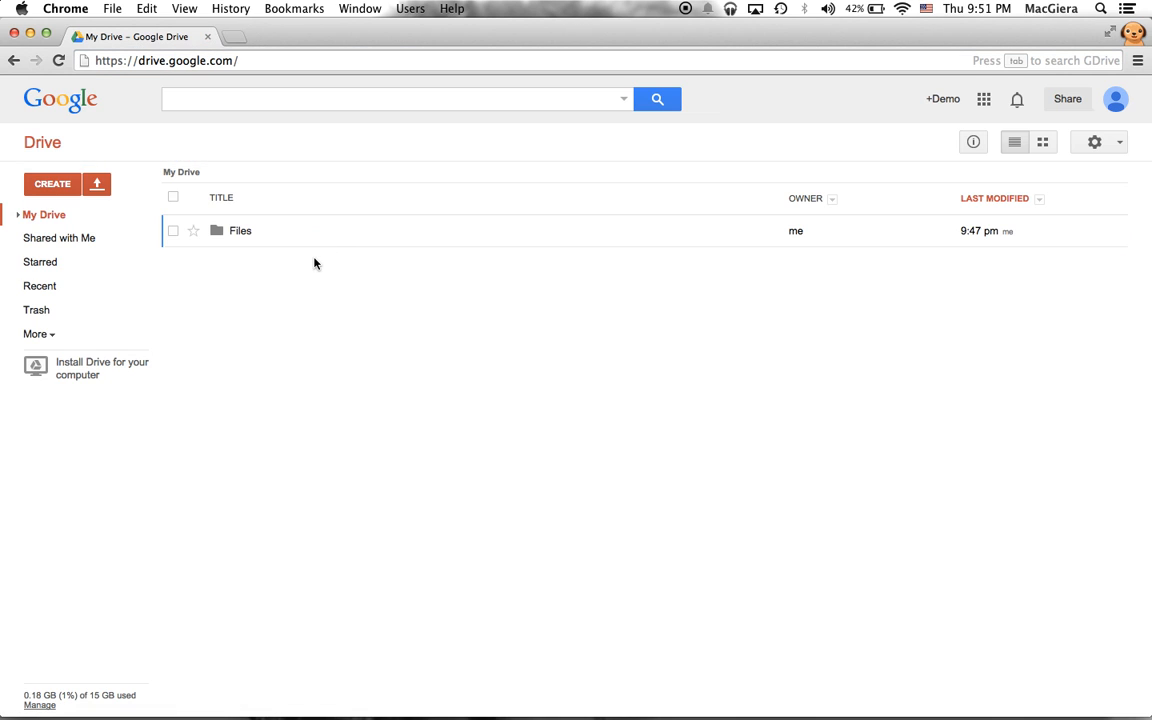
click(980, 104)
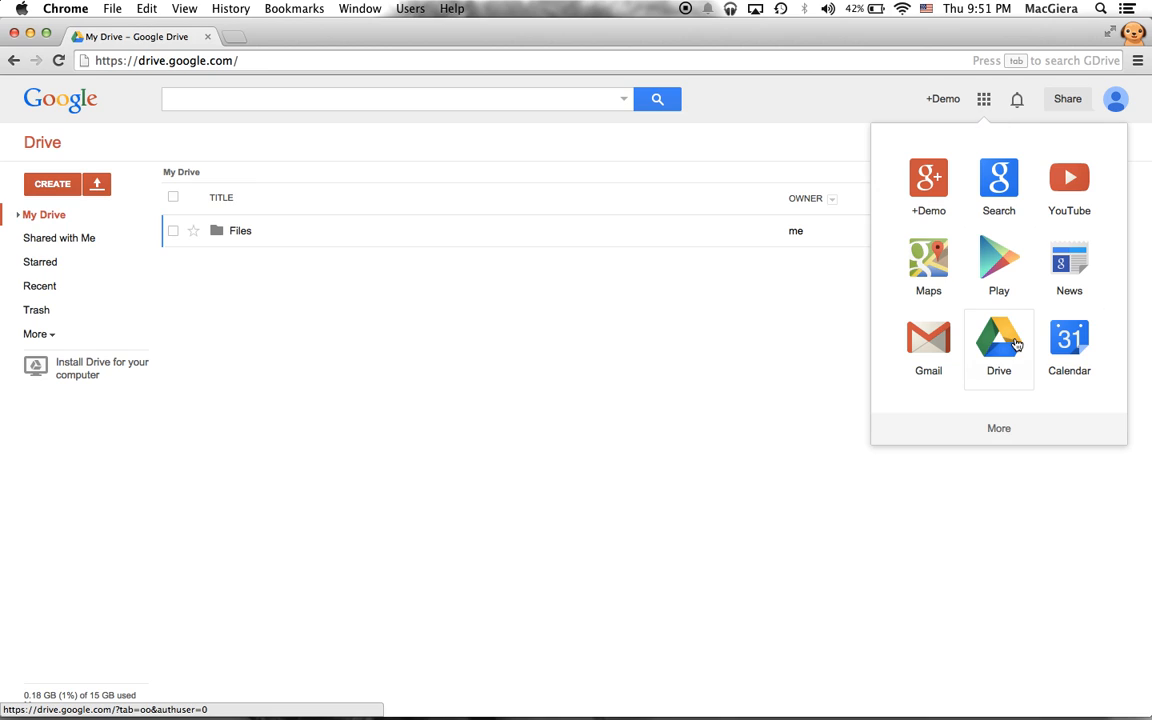
click(567, 307)
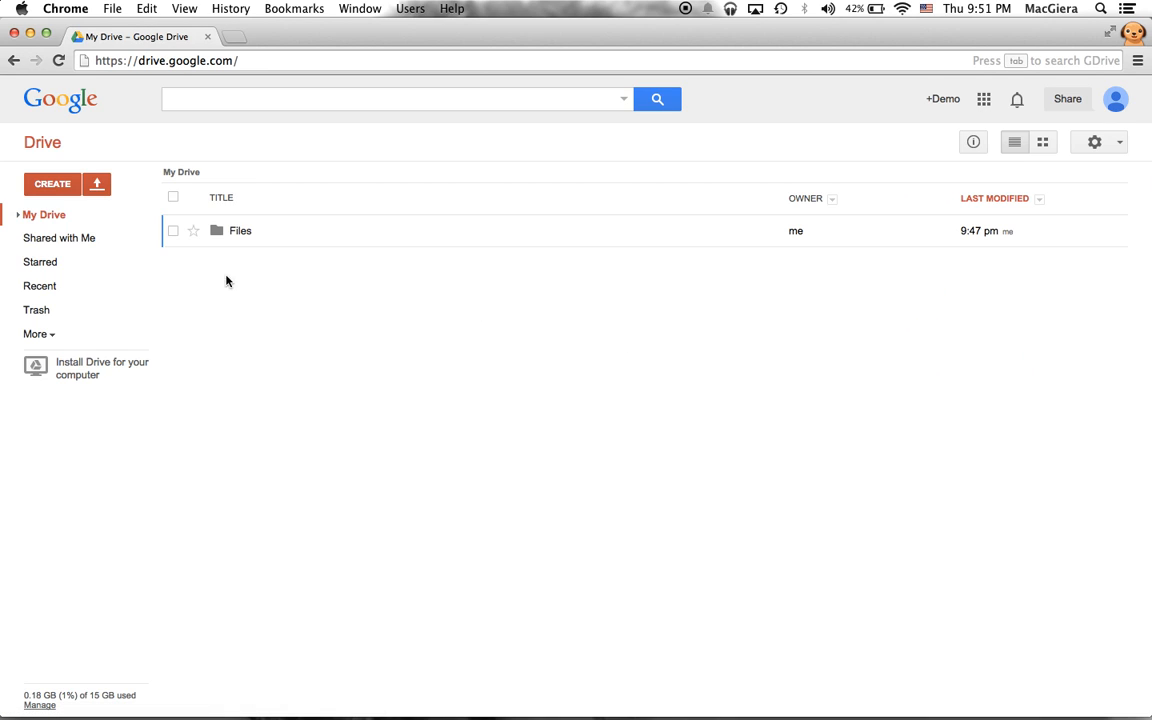
click(54, 189)
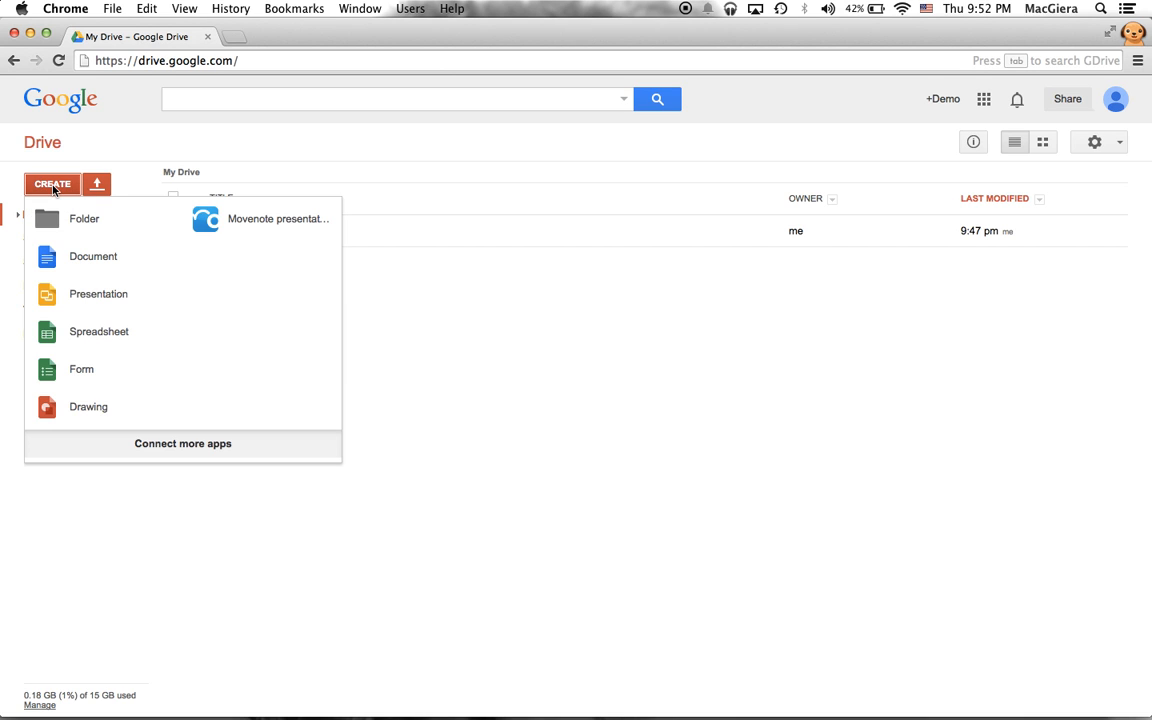
click(80, 372)
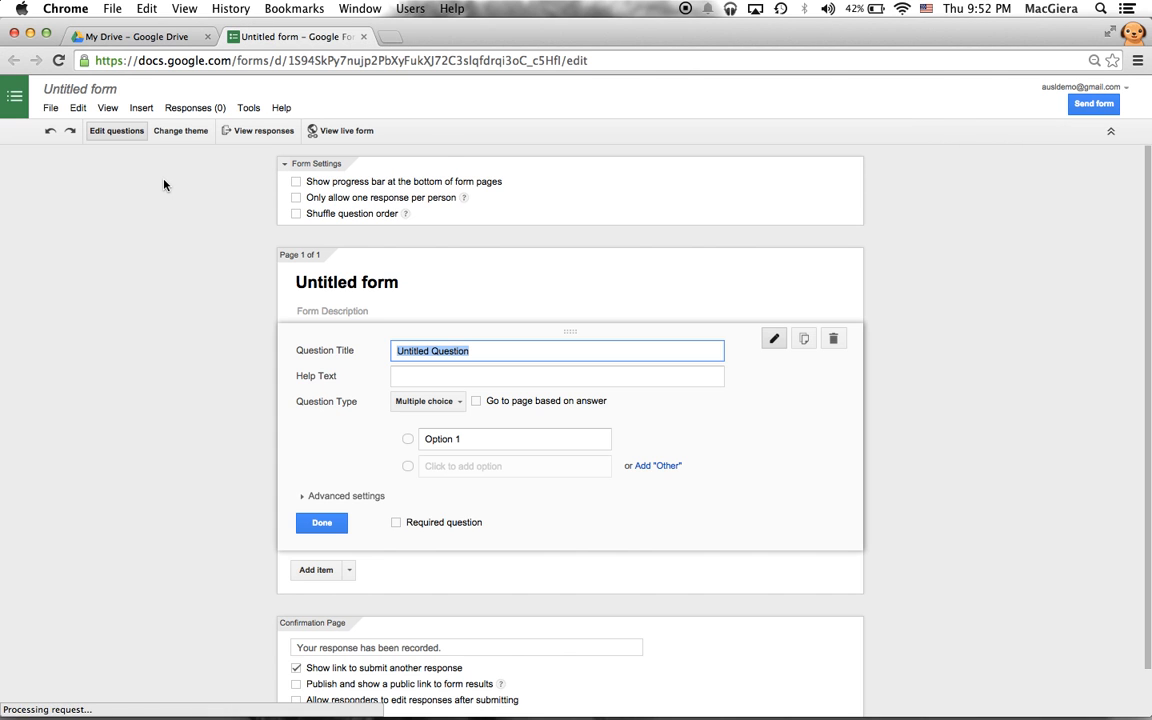
- Rename the untitled form to 'Mood Check In'
click(71, 90)
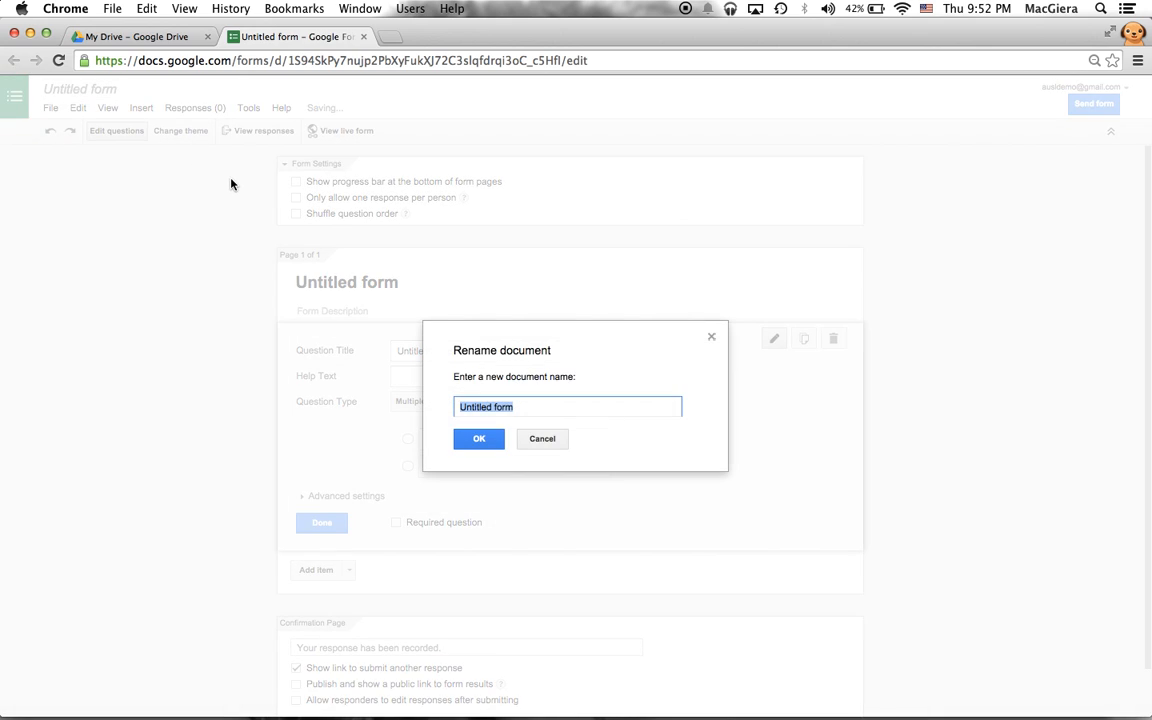
text(Mood Check In)
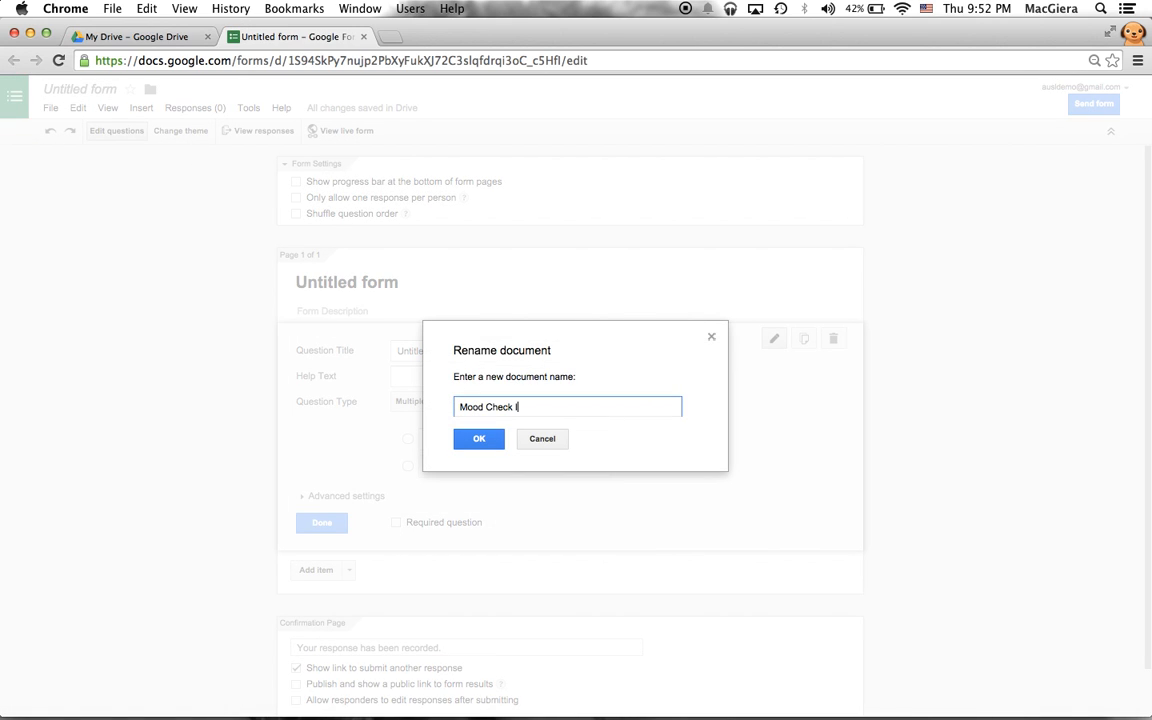
click(476, 441)
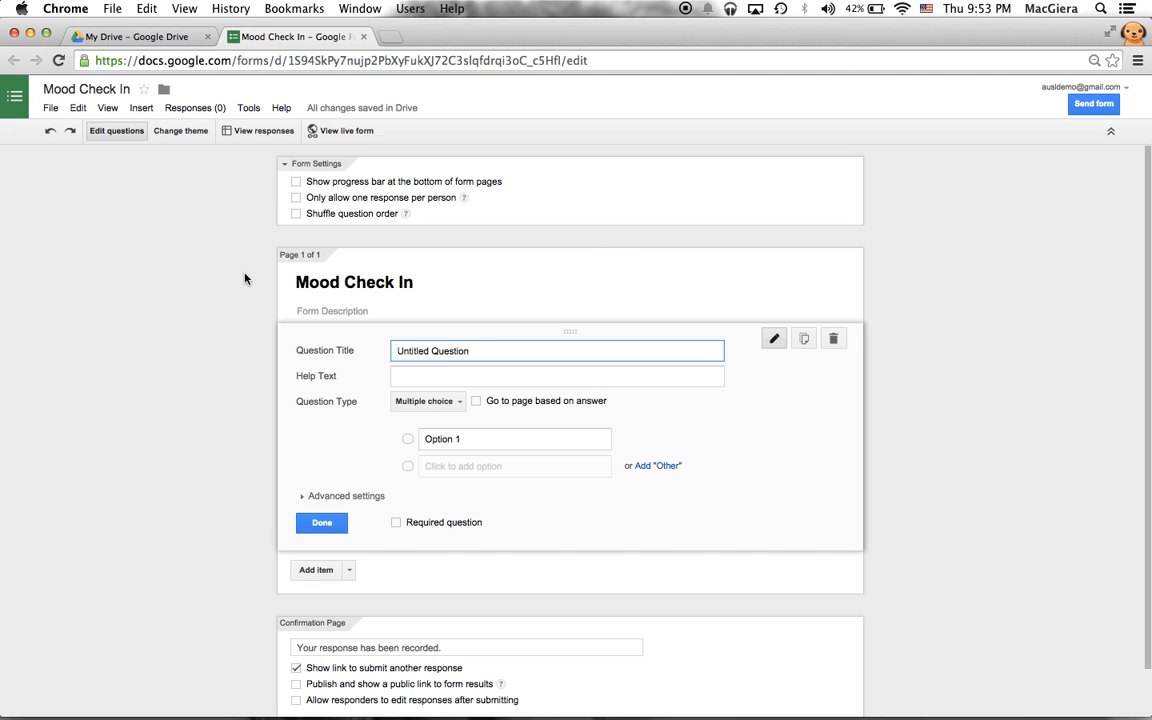
- Add the description 'This is a mood check in survey. Please complete daily.', correcting the 'compelte' typo
scroll(245, 279, down, 2)
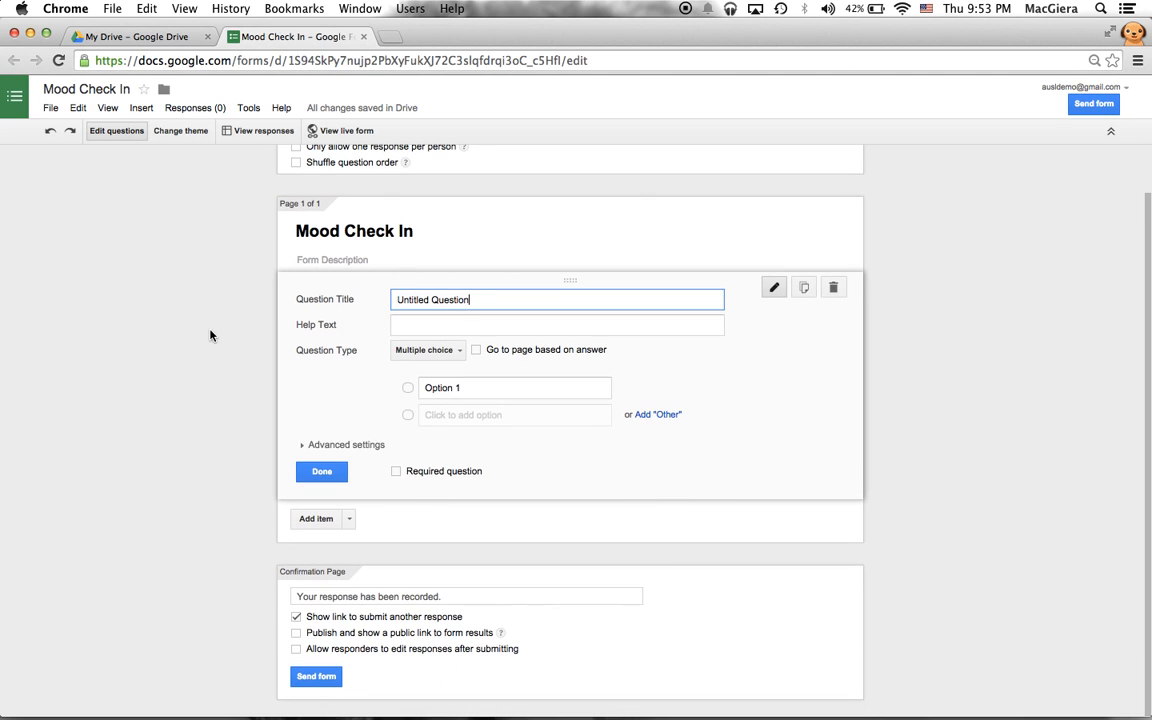
click(279, 268)
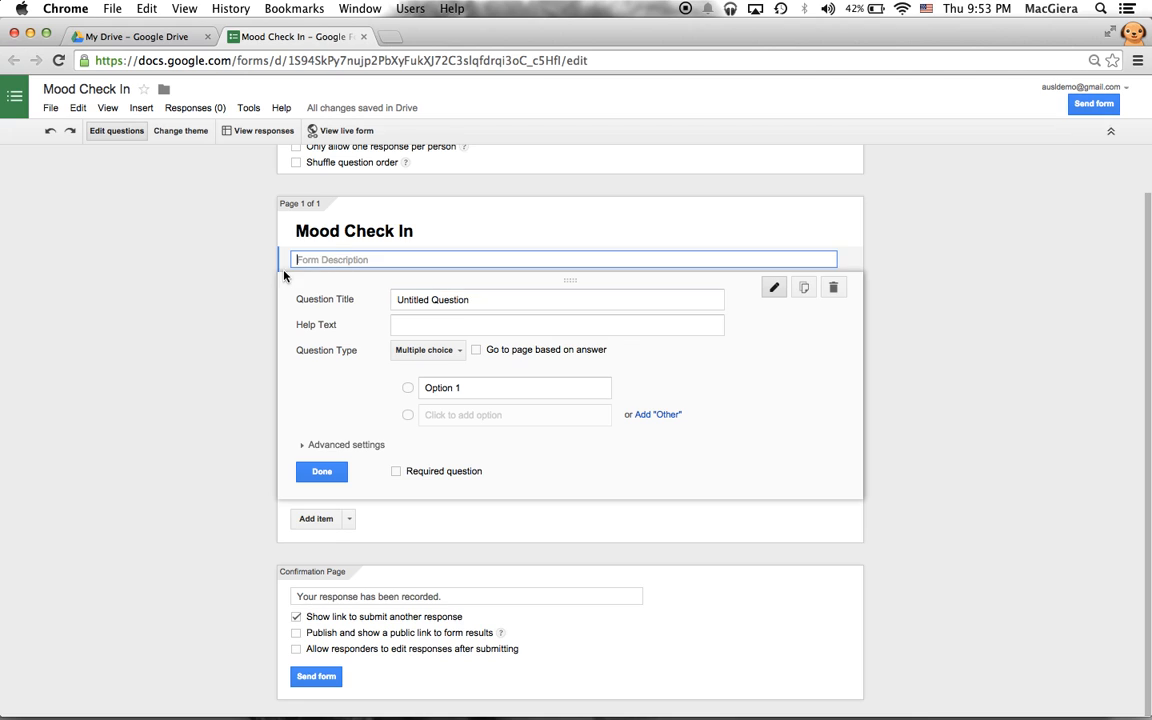
text(This is)
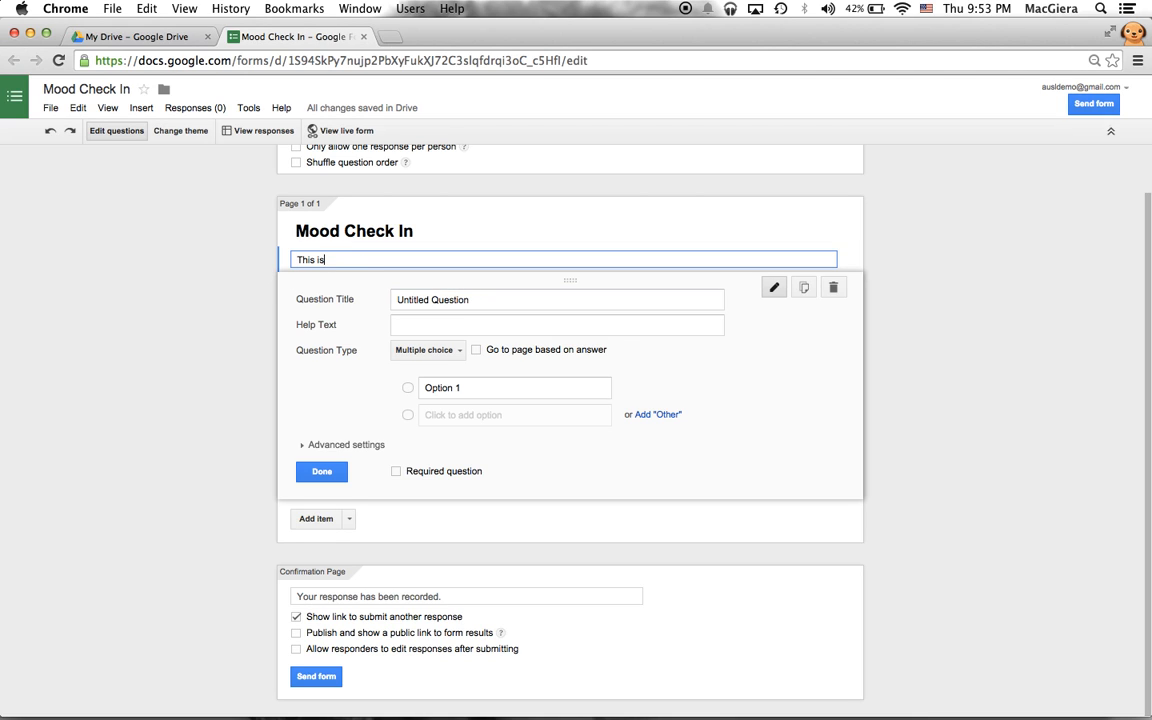
text( a mood check in survey. Please co)
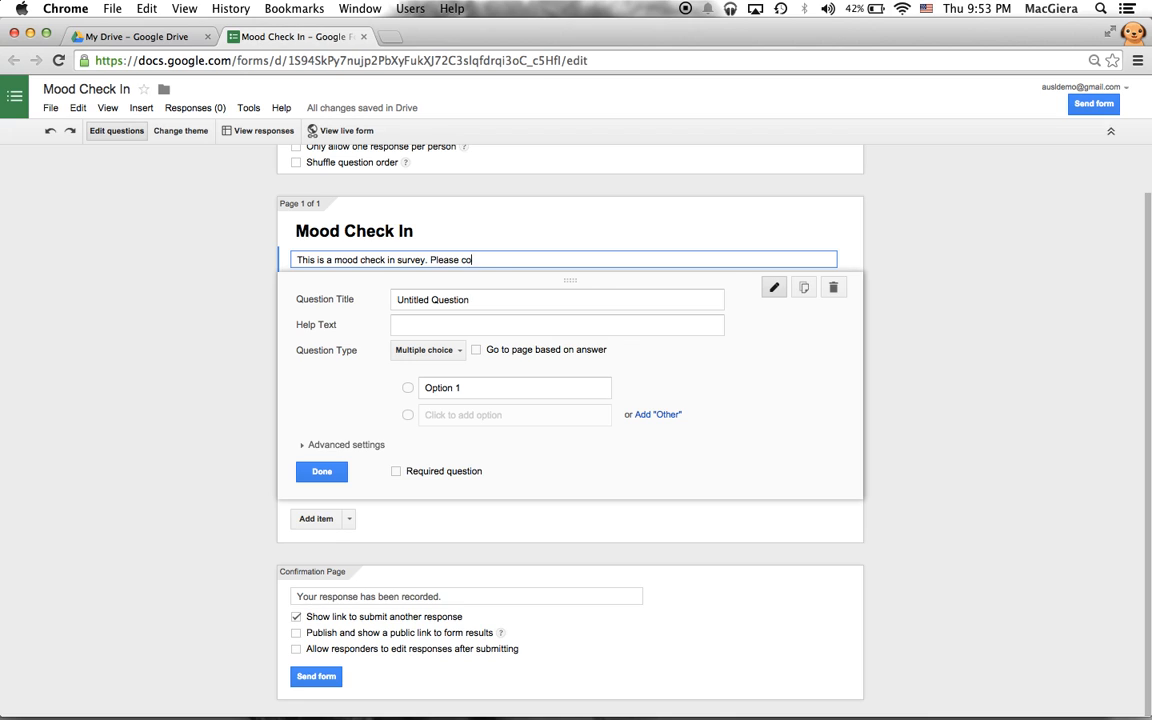
text(mpelte daily.)
click(490, 259)
key(BackSpace)
key(BackSpace)
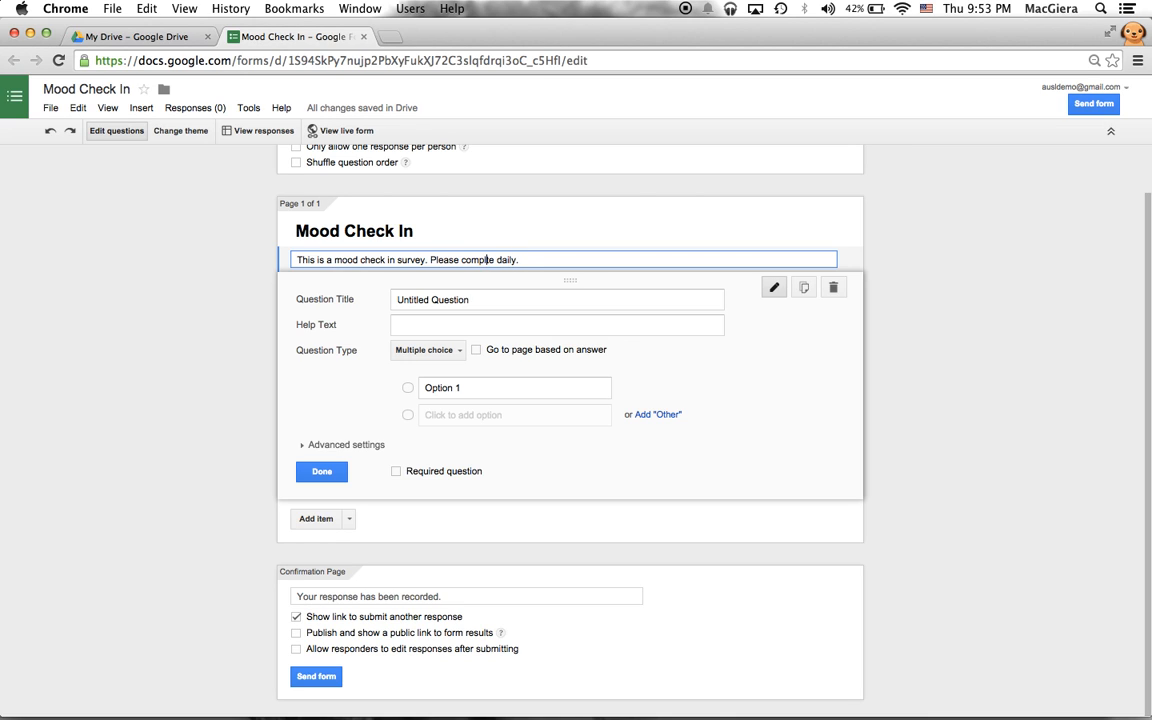
text(le)
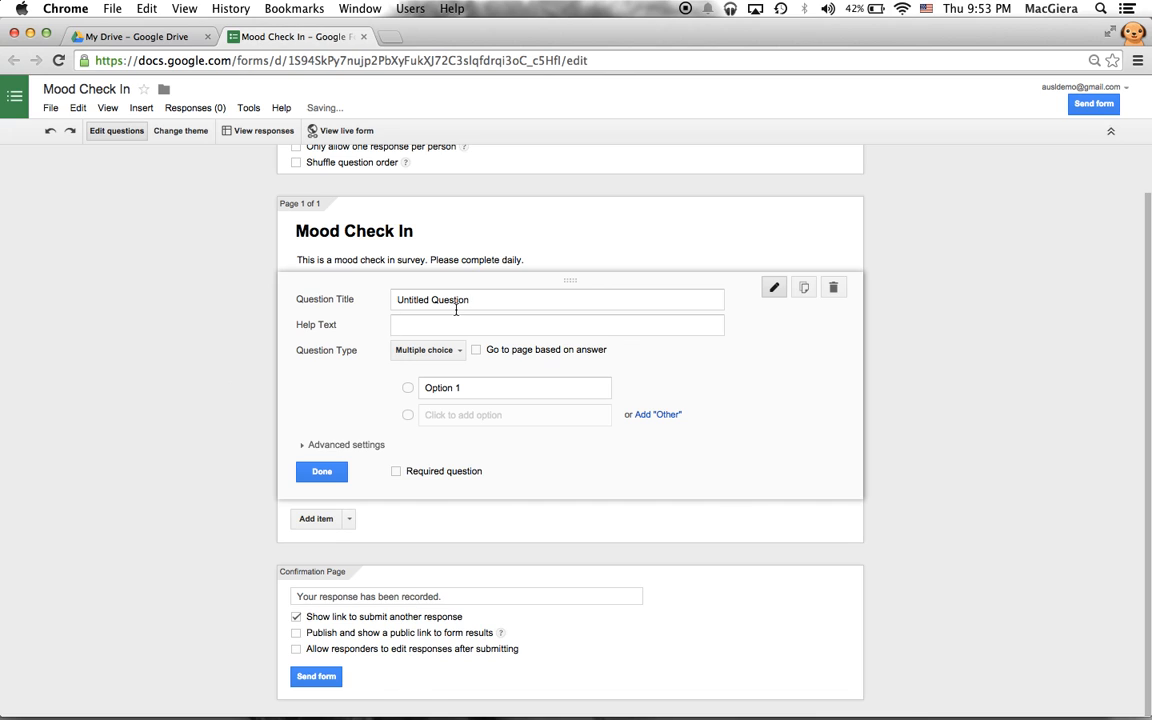
- Turn the first question into a required short-text question titled 'First Name'
click(451, 300)
drag(452, 300, 388, 301)
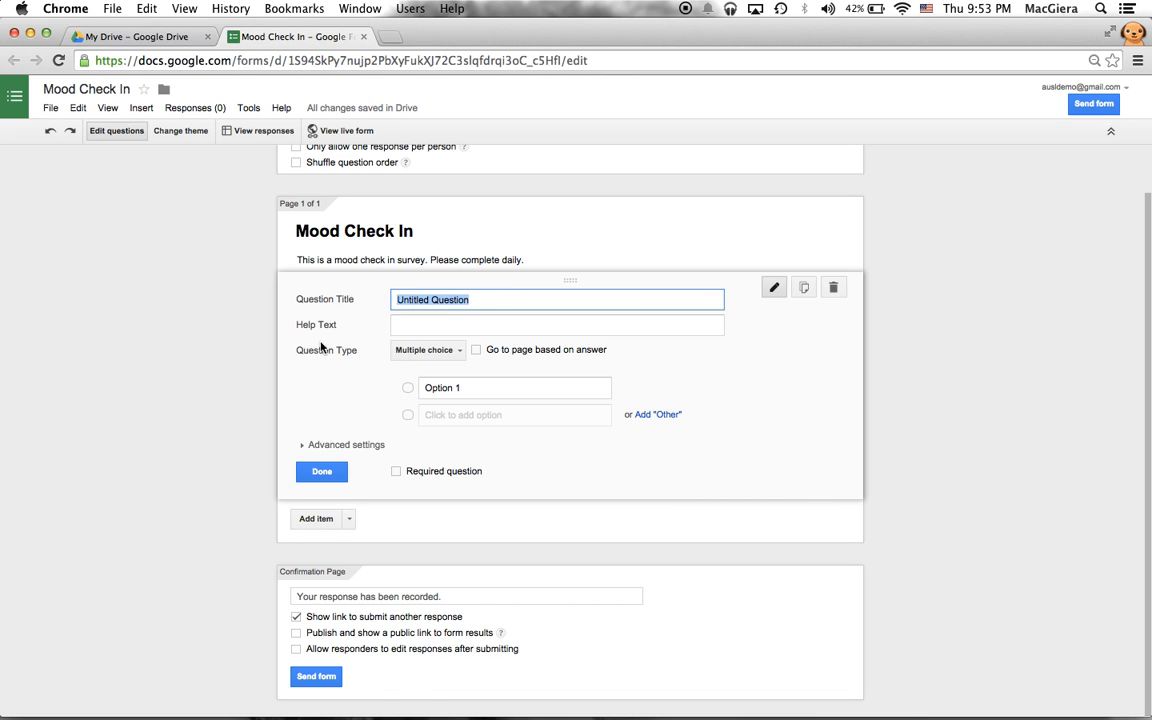
click(219, 350)
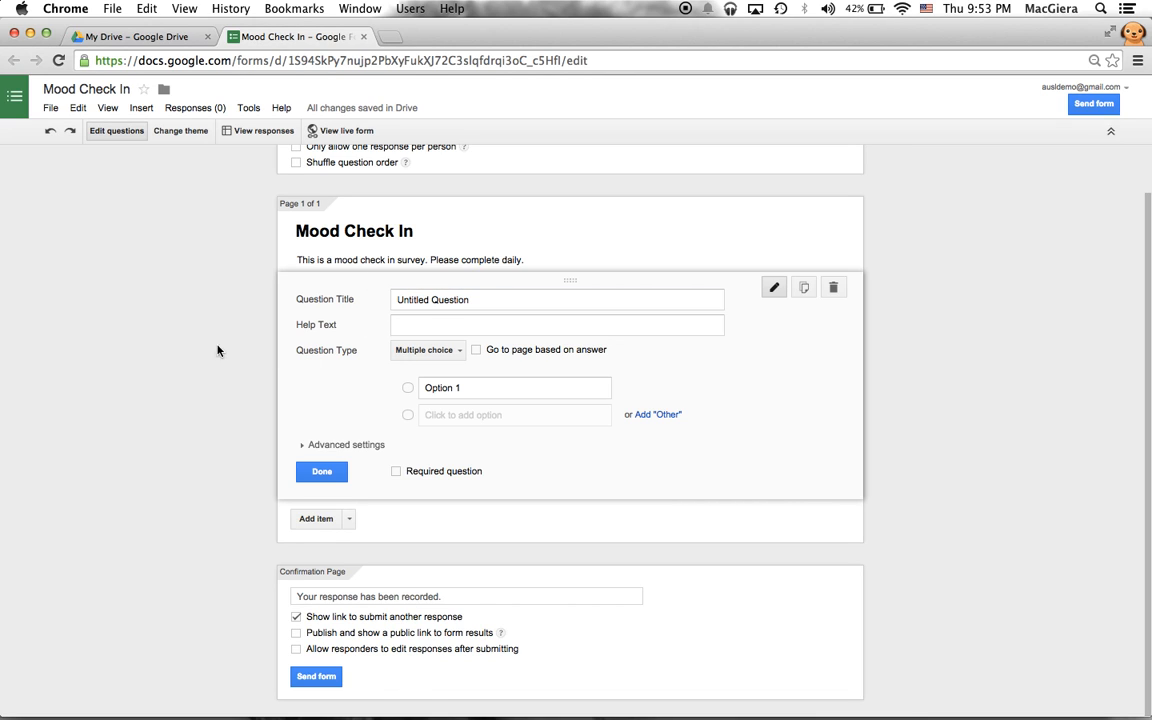
click(412, 351)
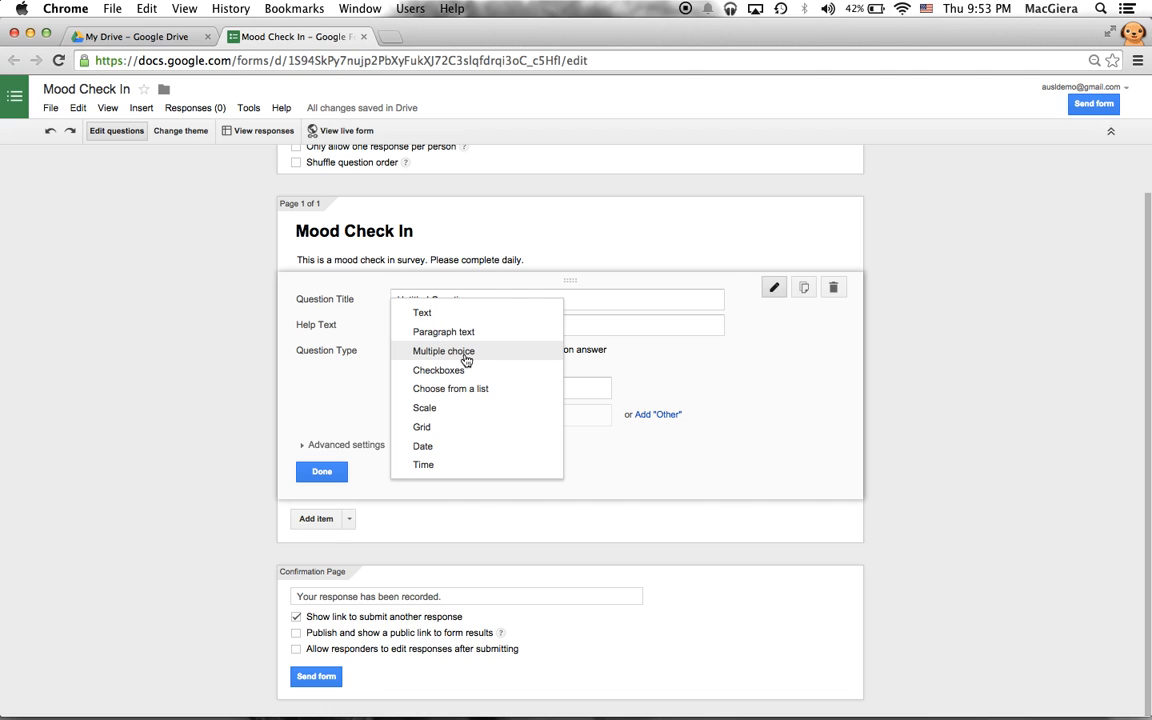
click(361, 362)
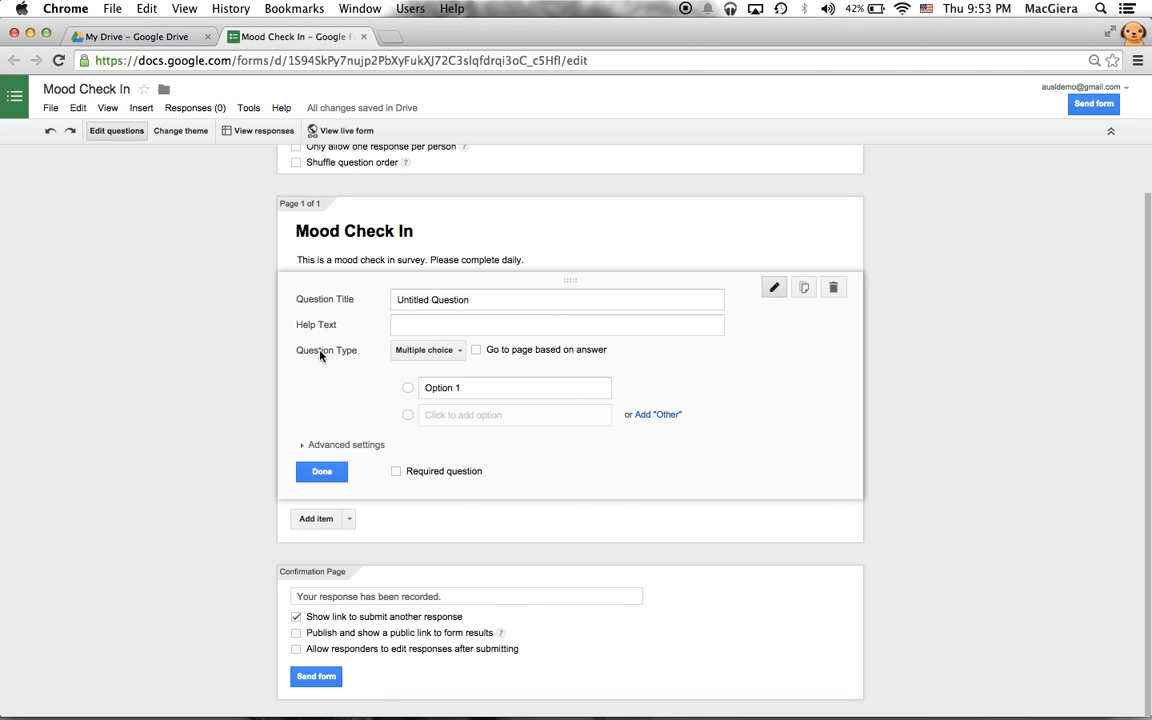
click(420, 351)
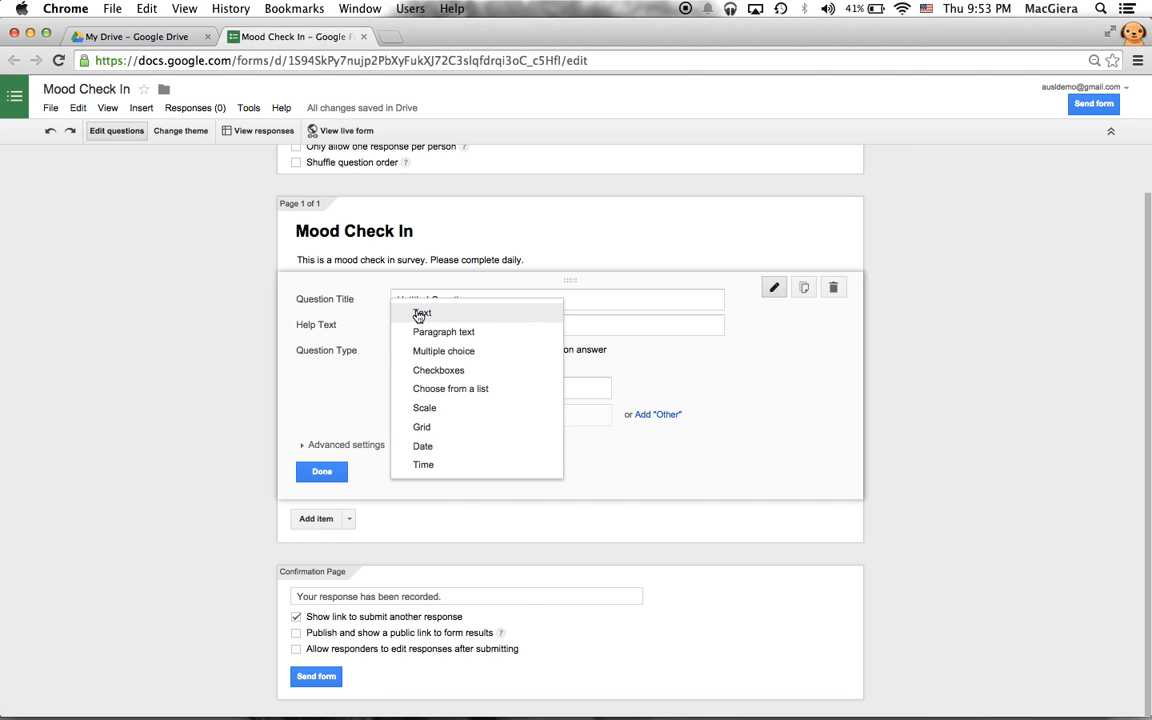
click(420, 316)
triple_click(437, 326)
text(Firs)
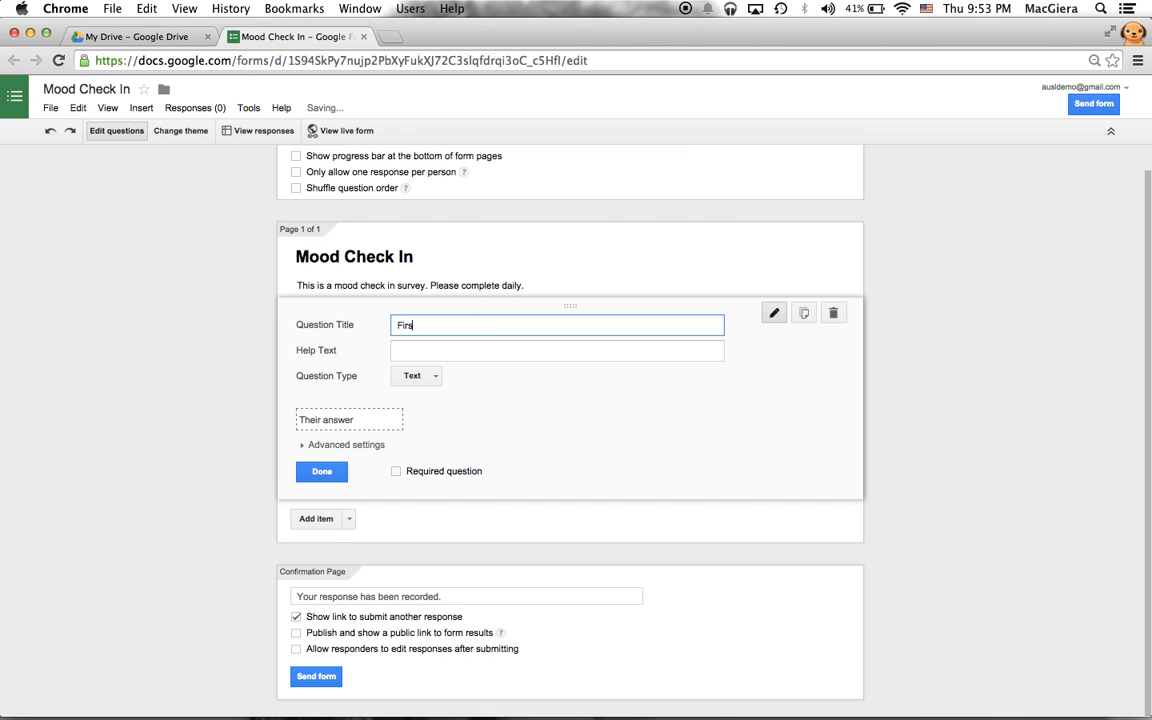
text(t Name)
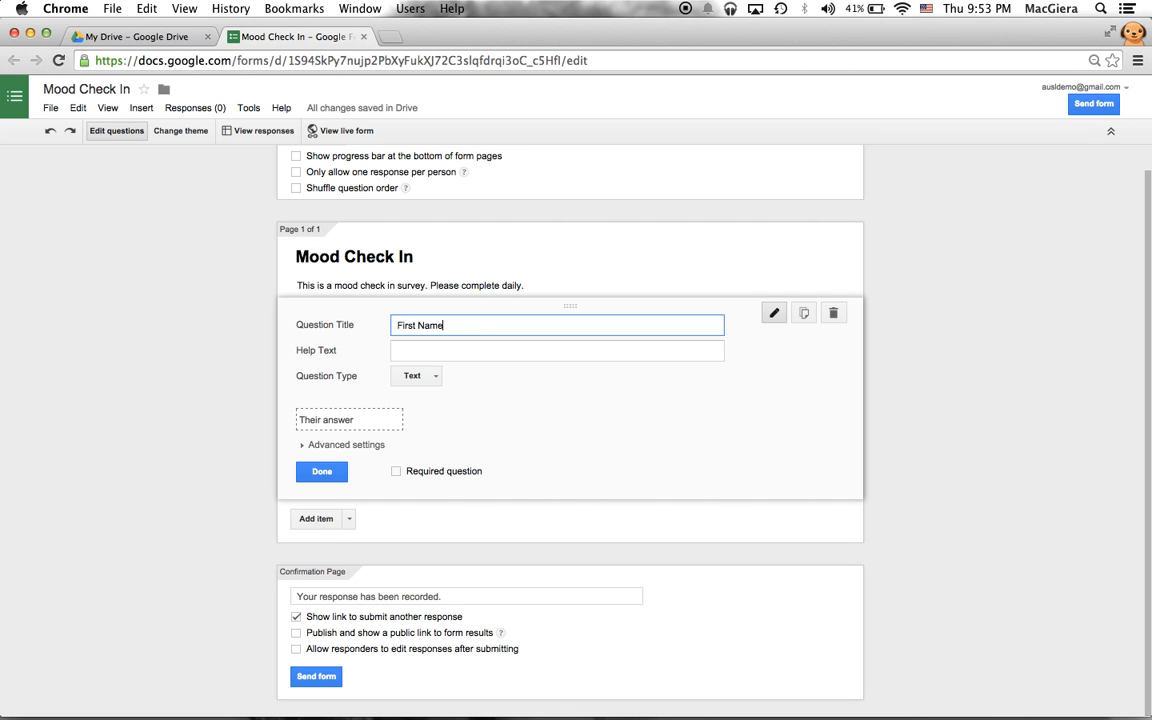
click(402, 476)
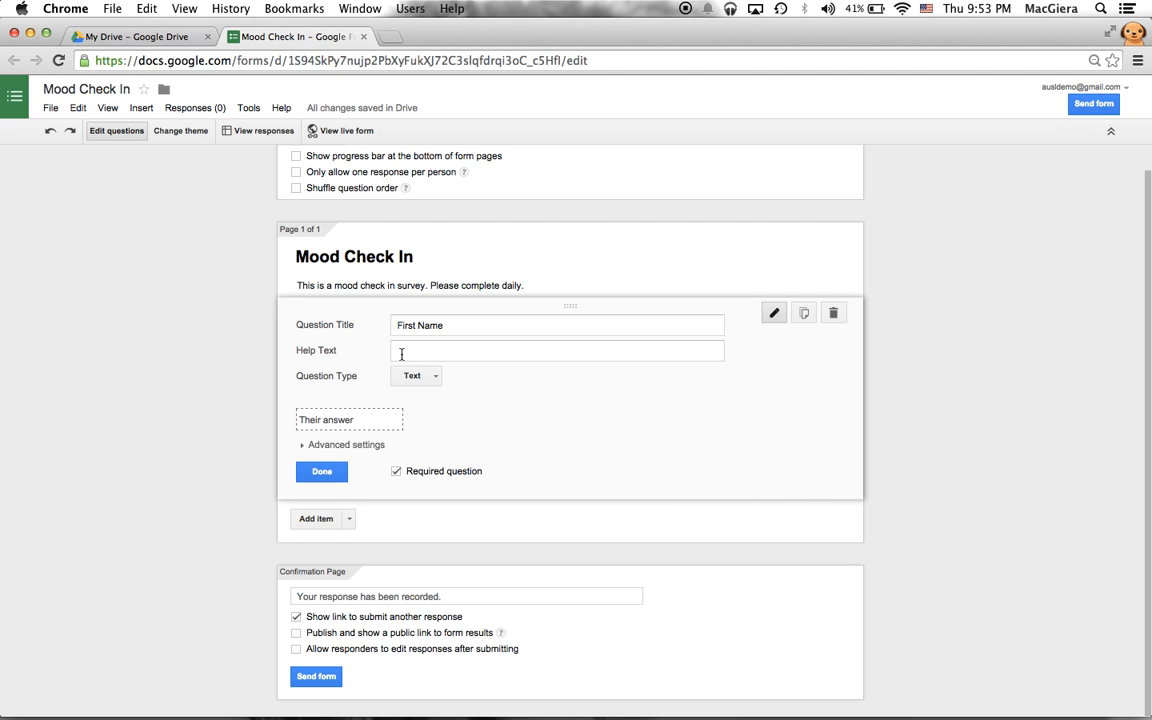
click(397, 352)
click(299, 352)
scroll(303, 345, up, 1)
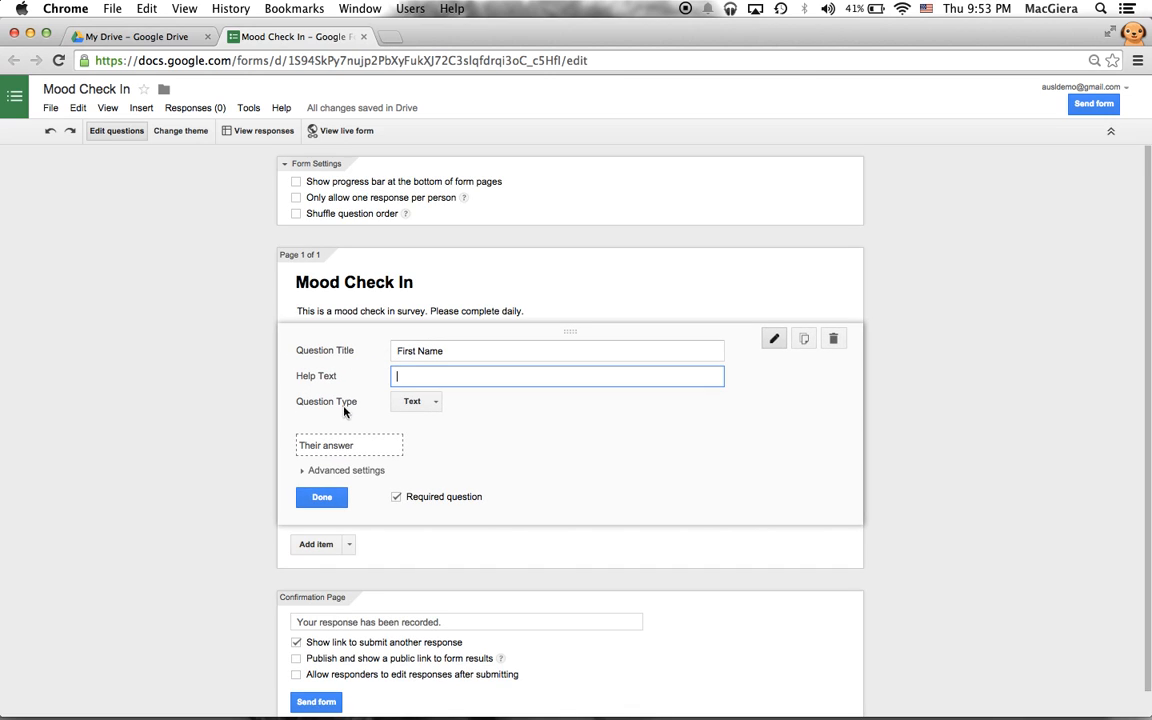
- Try Text > Contains data validation on First Name, then turn it off and finish the question
click(302, 472)
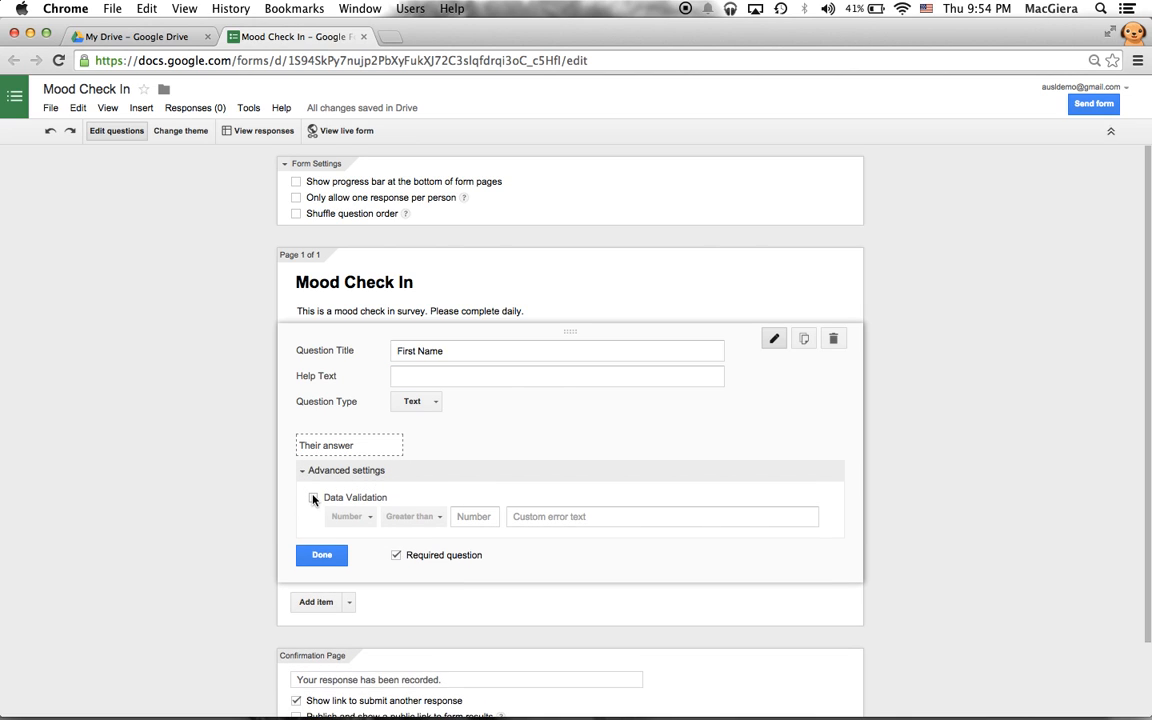
click(313, 498)
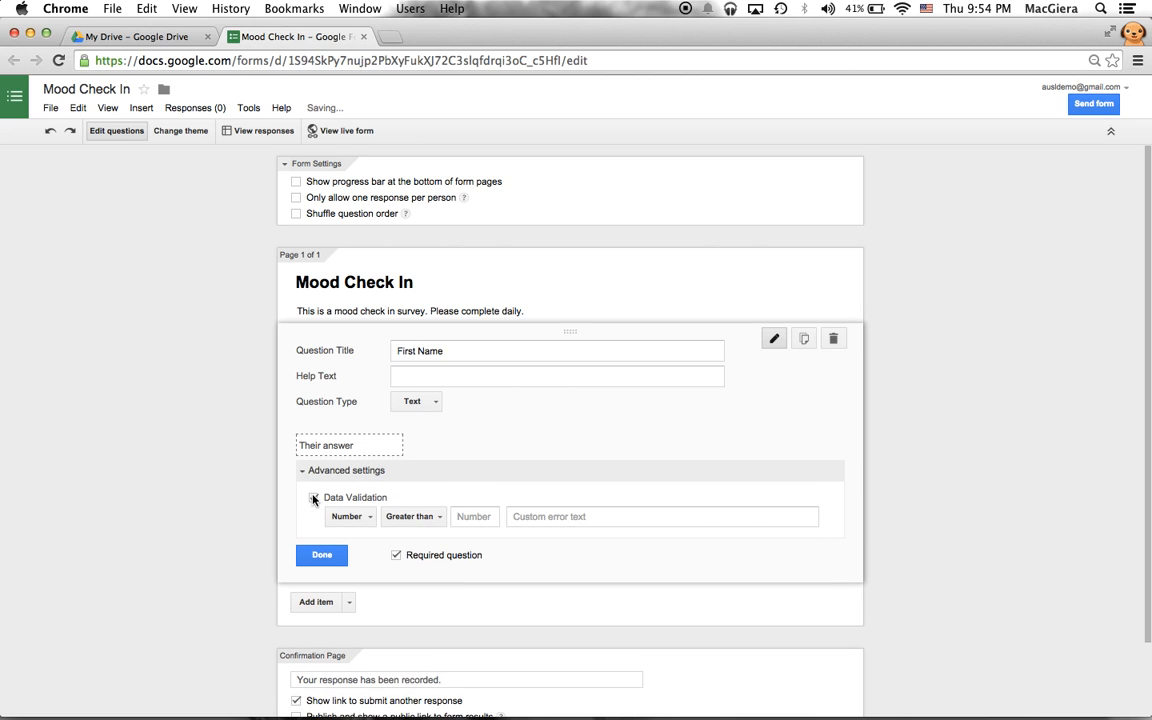
click(350, 516)
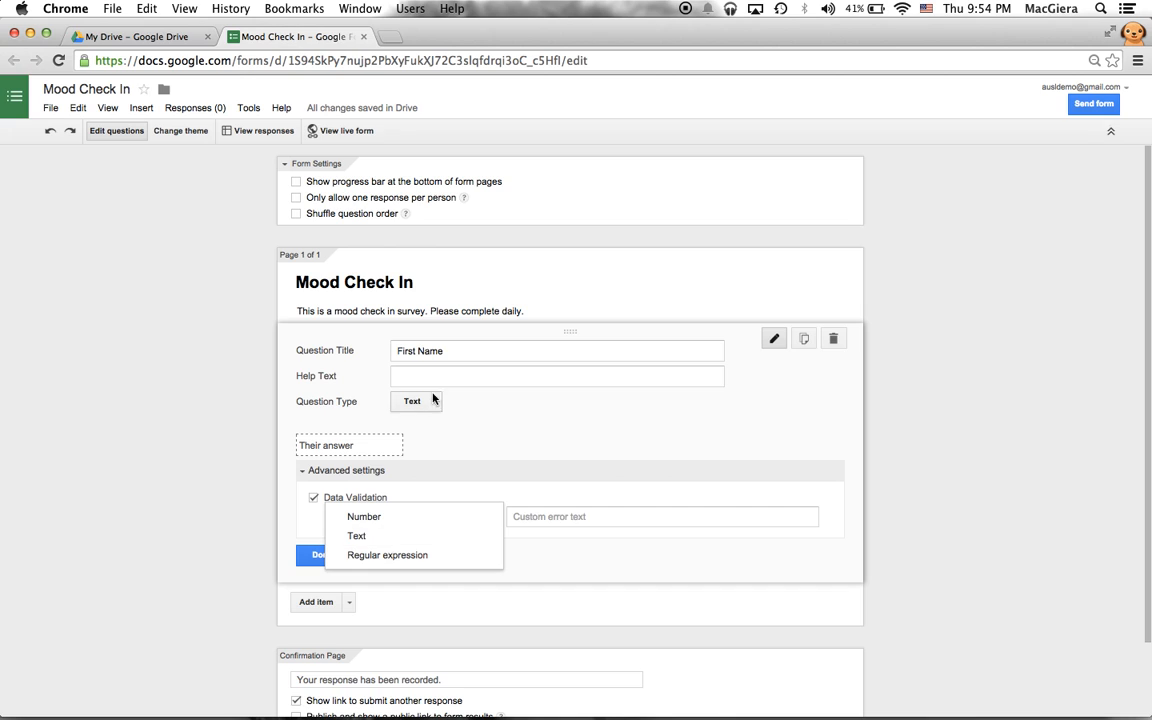
click(458, 349)
click(363, 517)
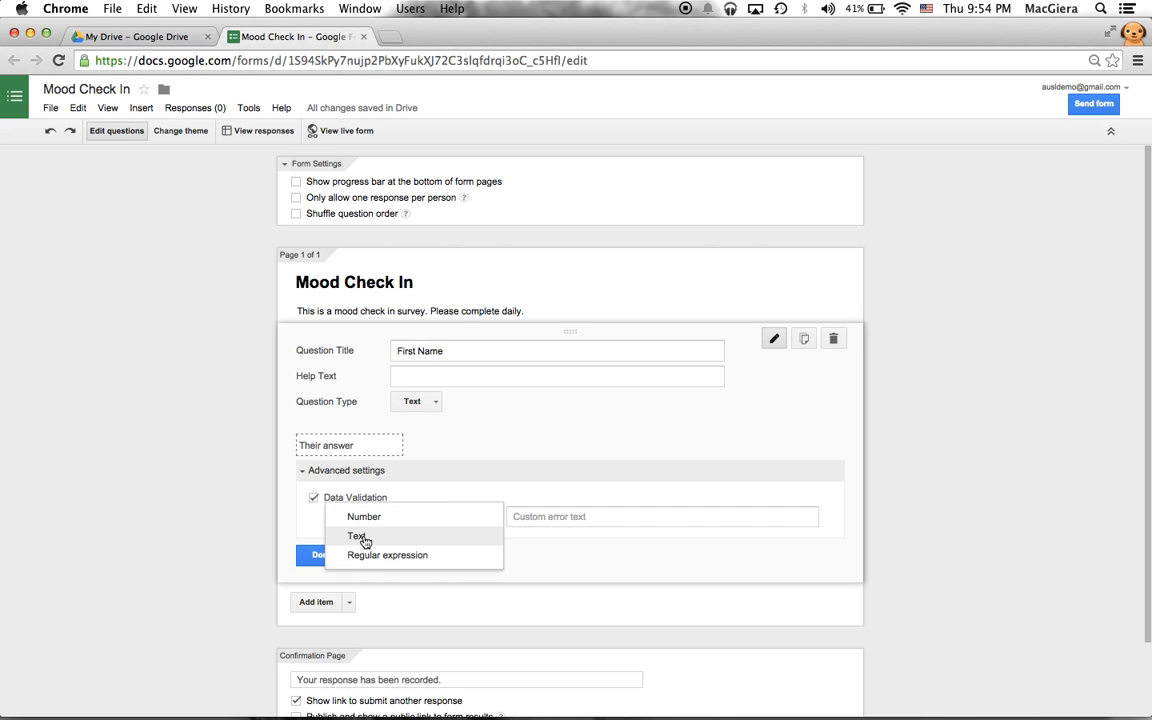
click(360, 535)
click(420, 518)
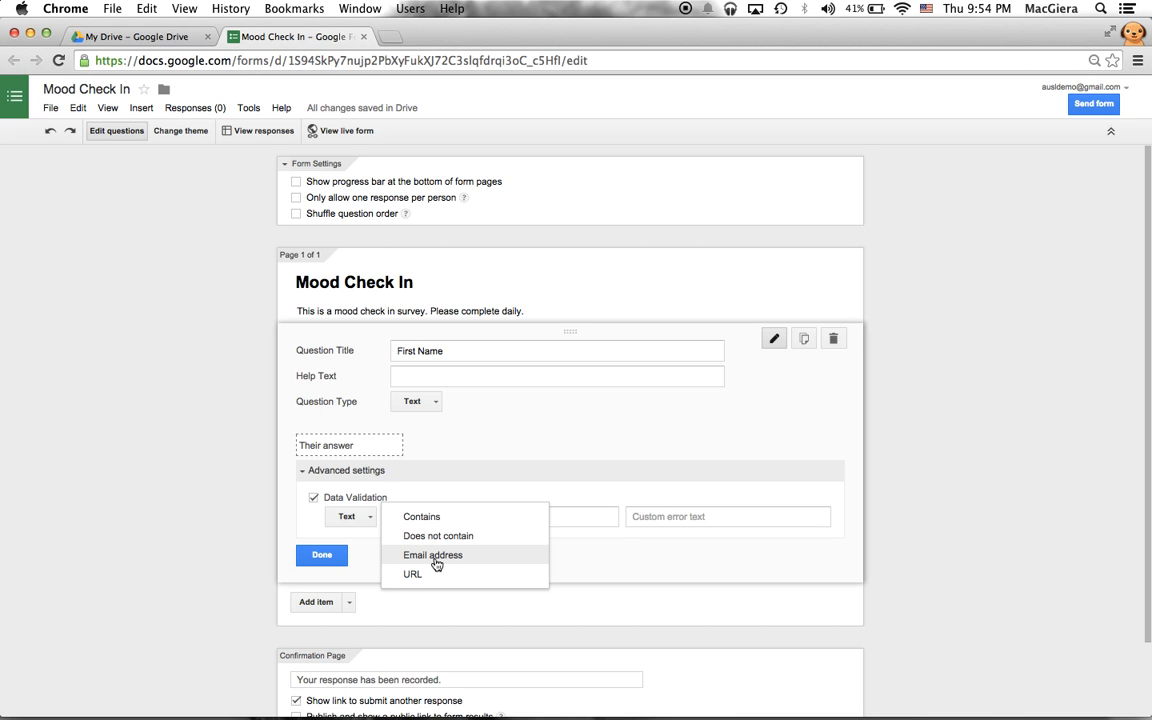
click(308, 523)
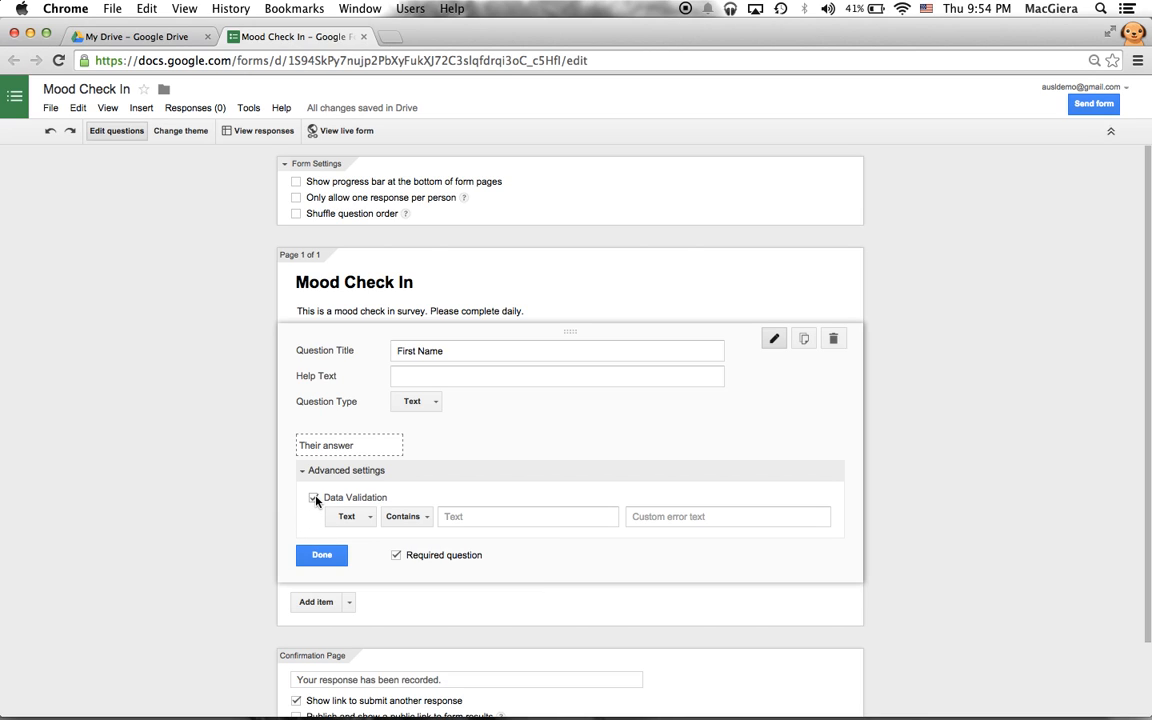
click(314, 499)
click(302, 476)
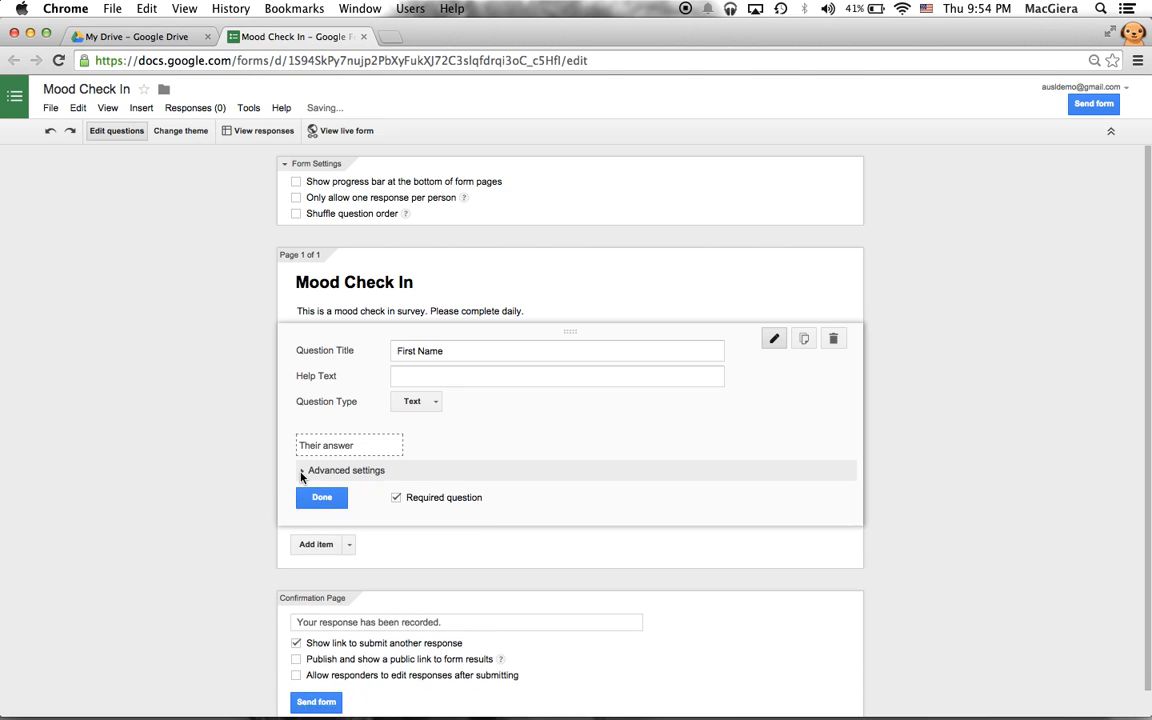
click(322, 498)
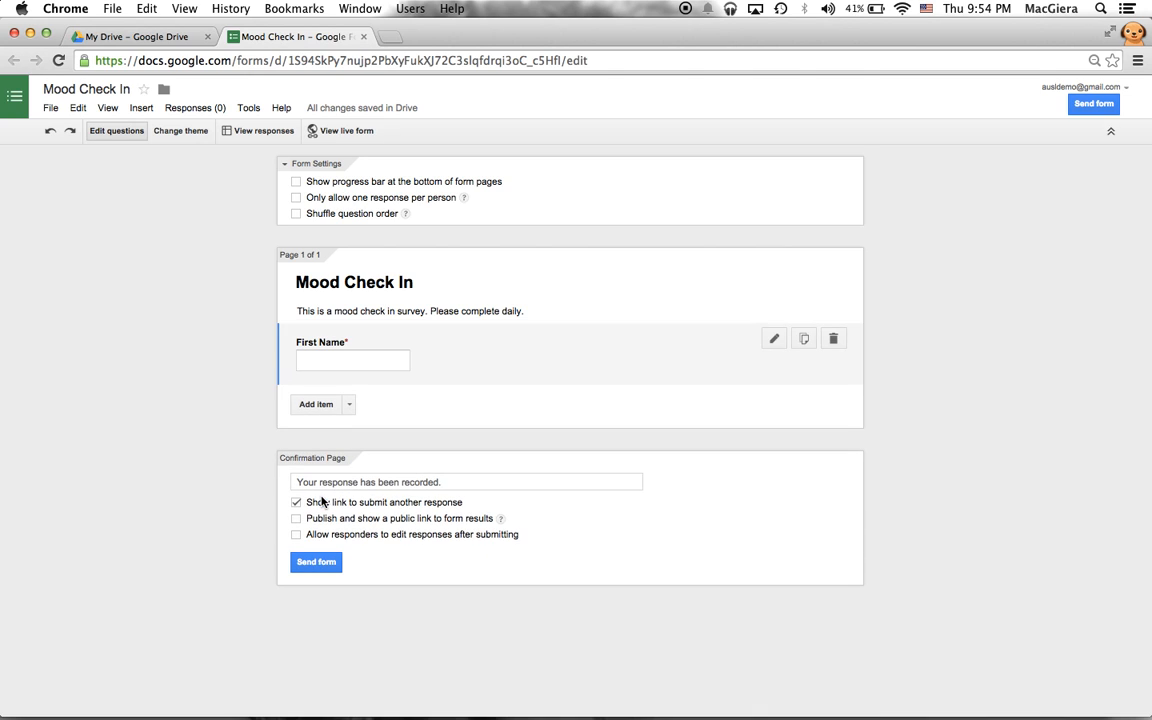
- Add a required short-text question titled 'Last Name' below First Name
click(350, 407)
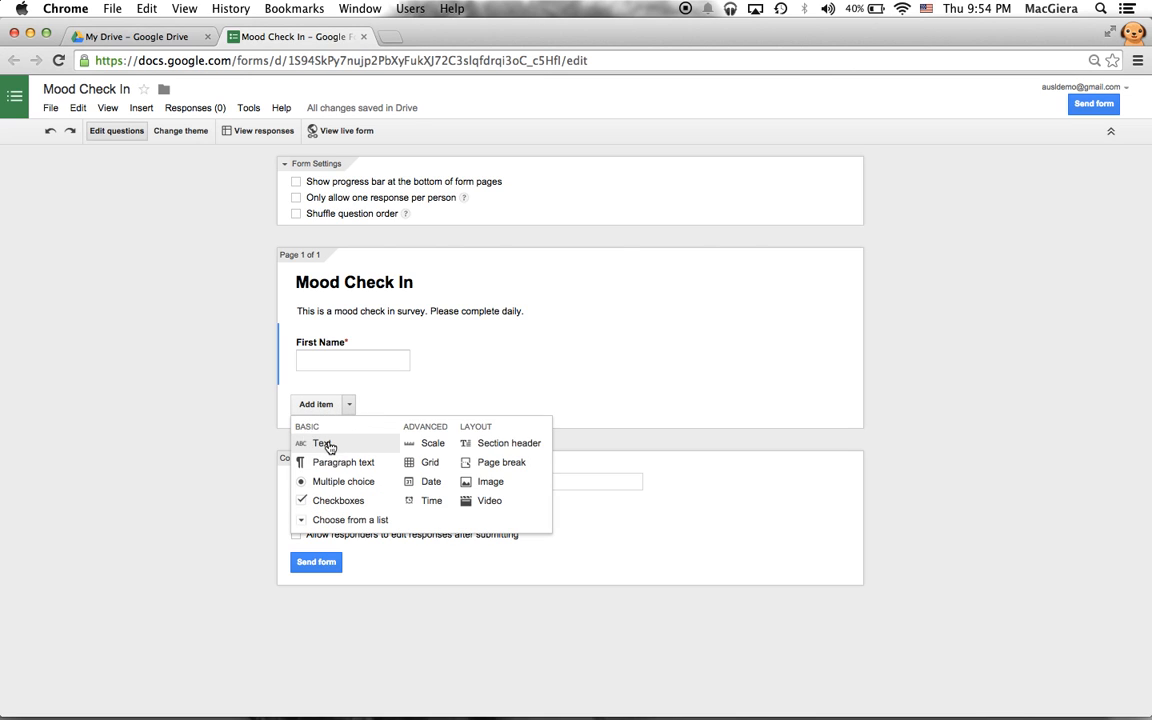
click(325, 444)
text(Last Name)
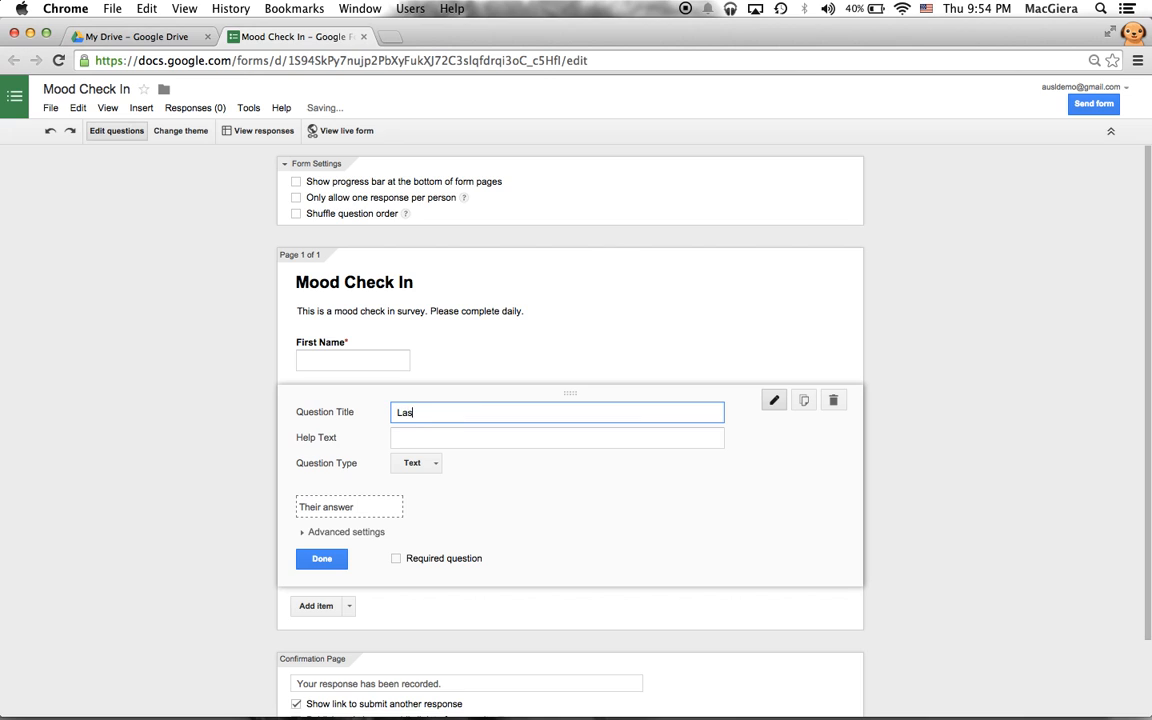
click(427, 468)
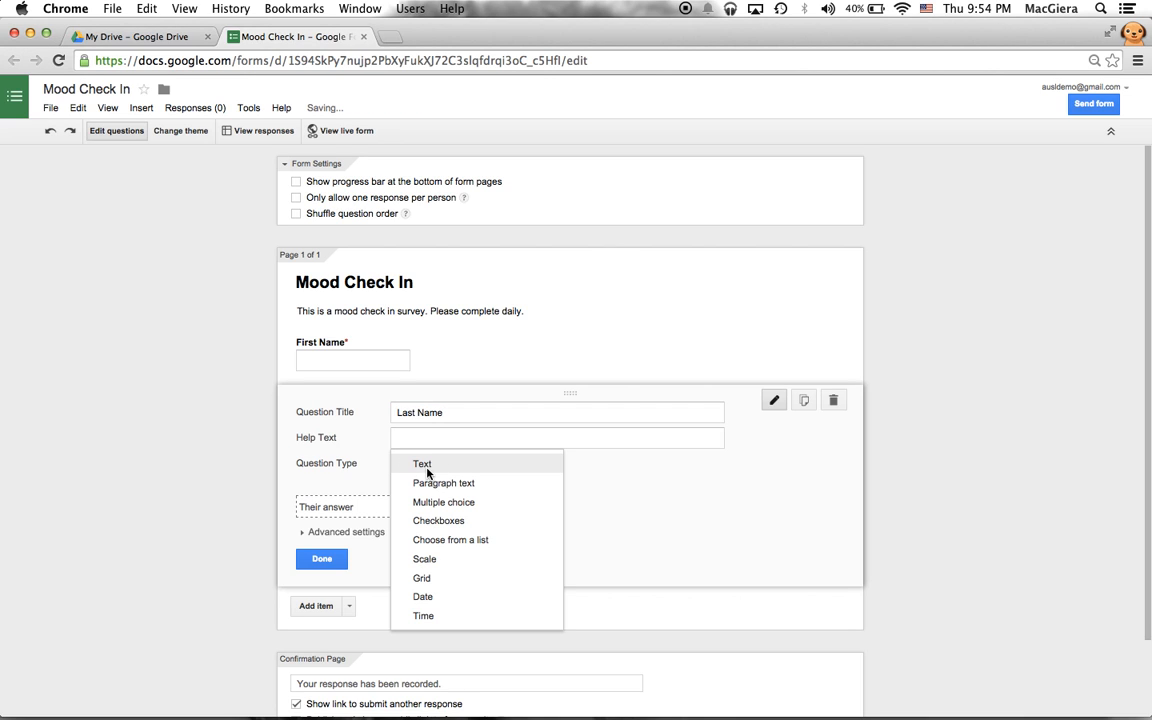
click(431, 468)
click(371, 532)
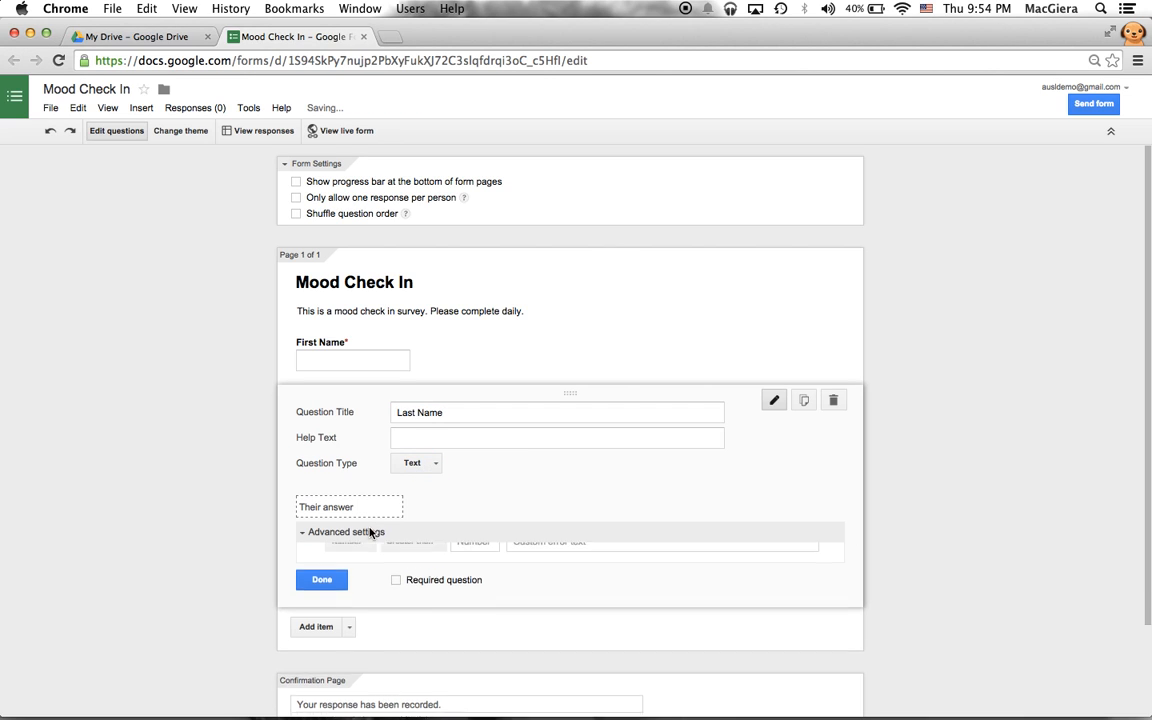
click(308, 537)
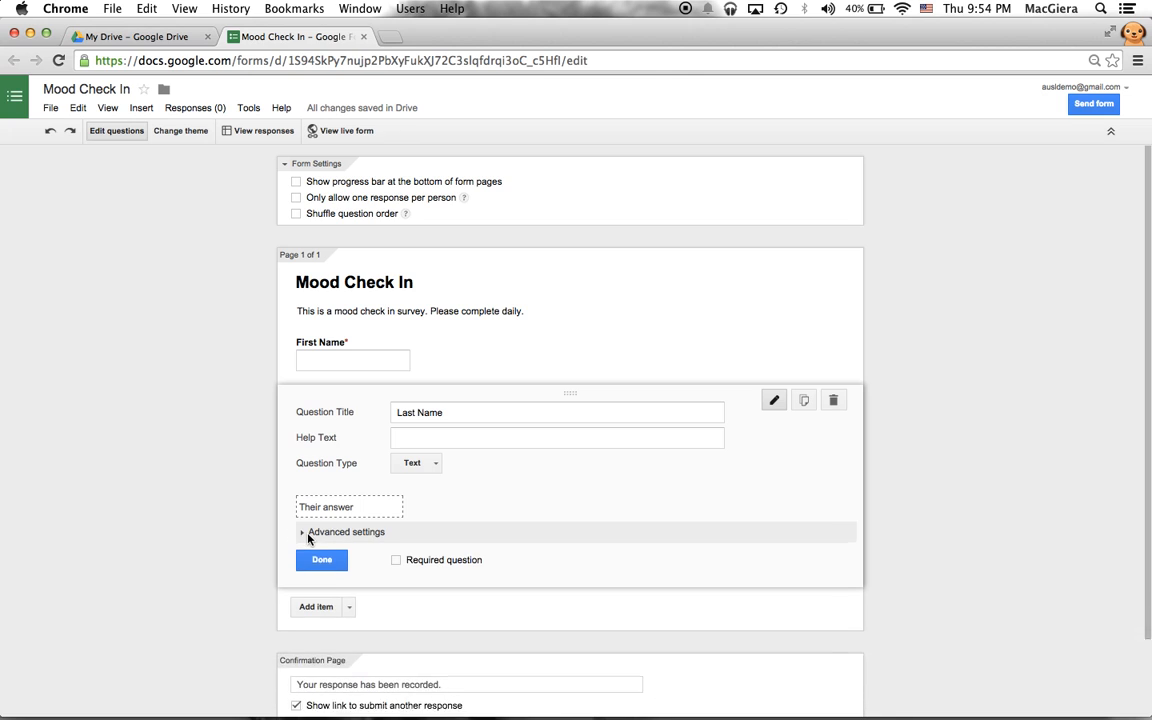
click(307, 540)
click(310, 538)
click(396, 560)
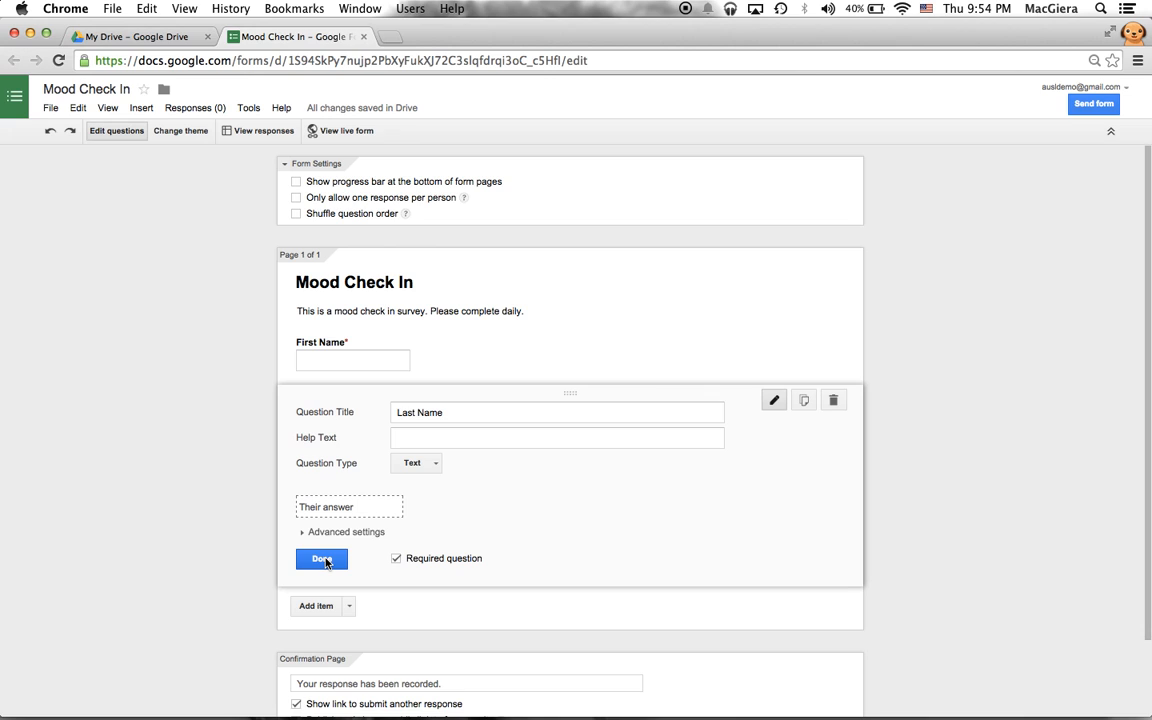
click(324, 561)
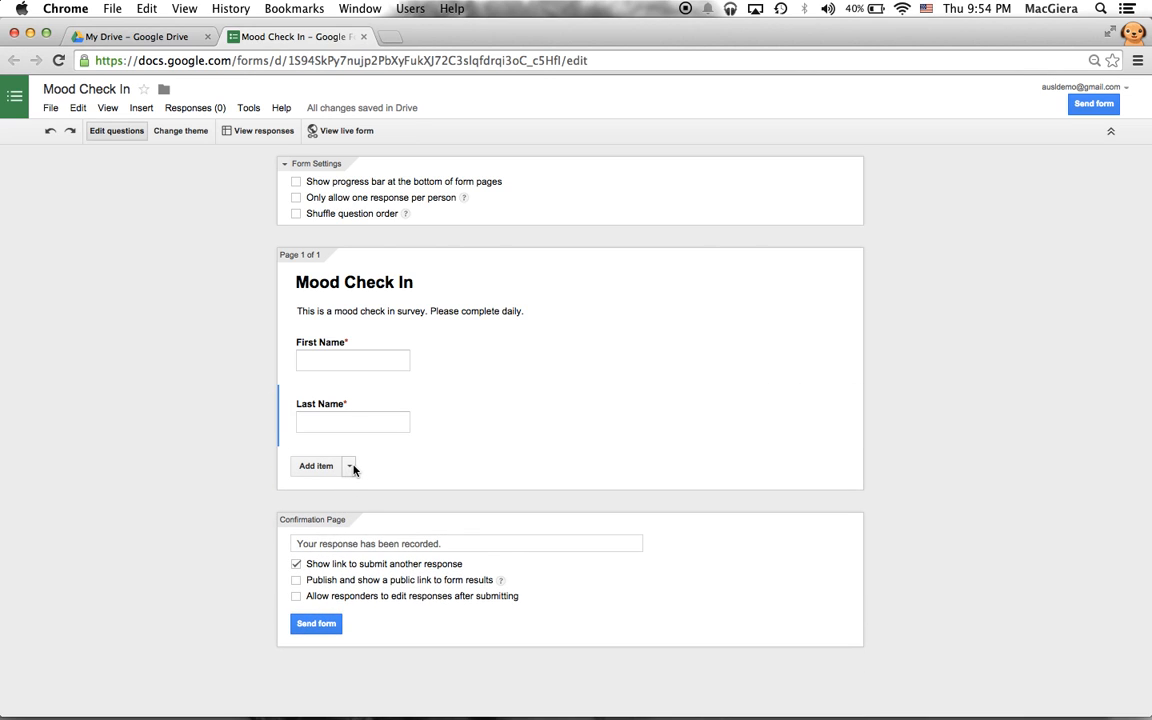
- Delete a stray untitled question and add a new checkboxes question
click(350, 466)
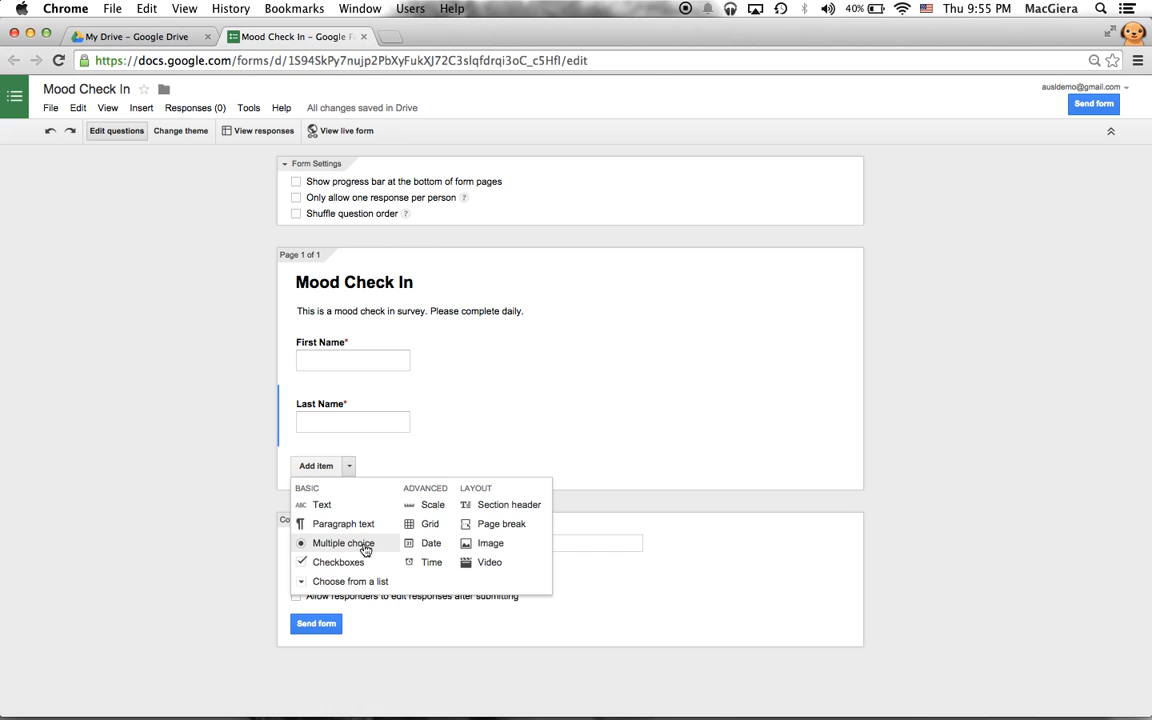
click(199, 542)
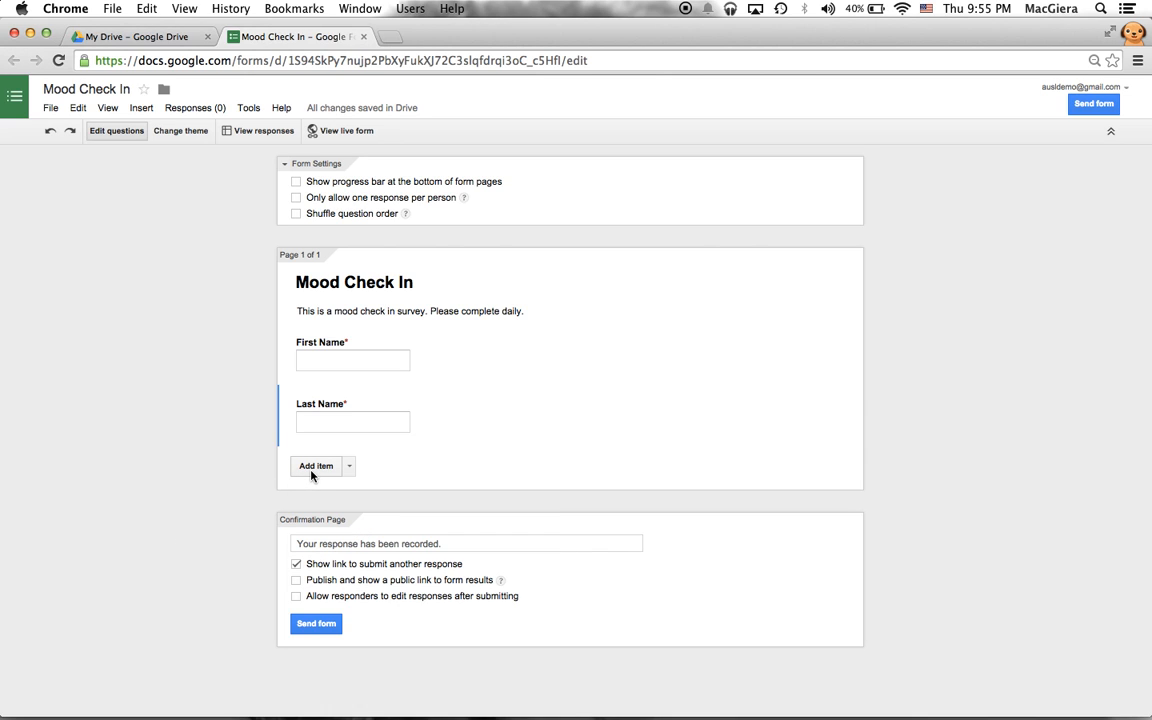
click(311, 470)
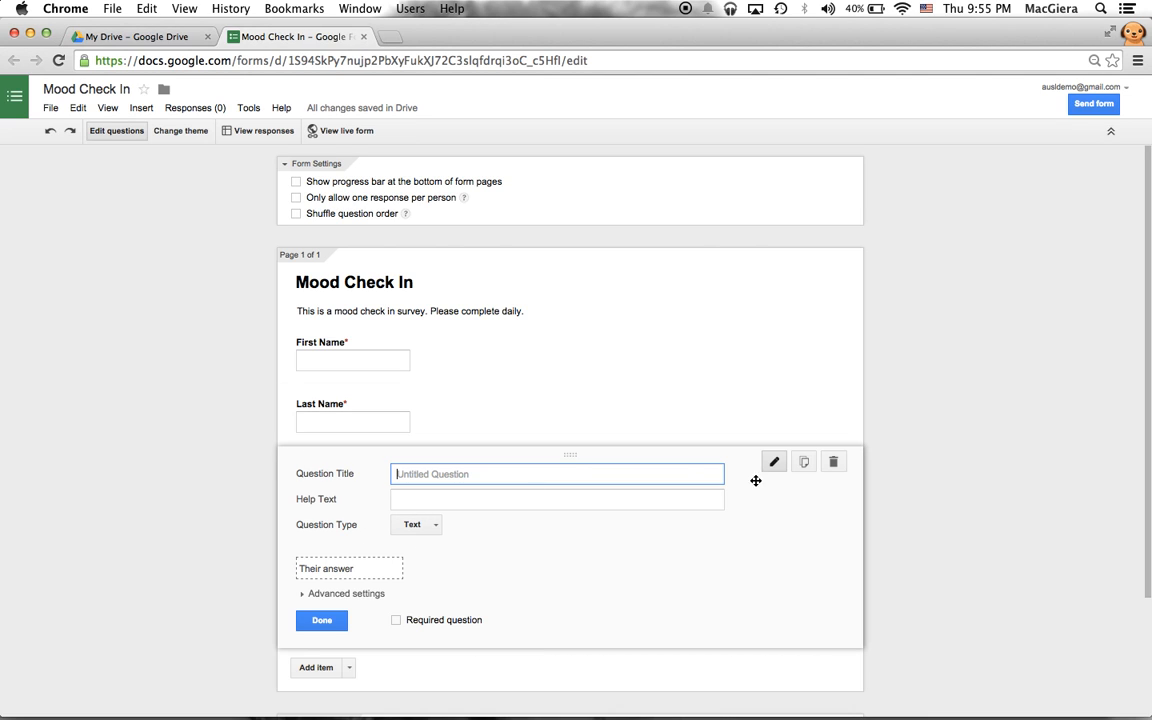
click(834, 462)
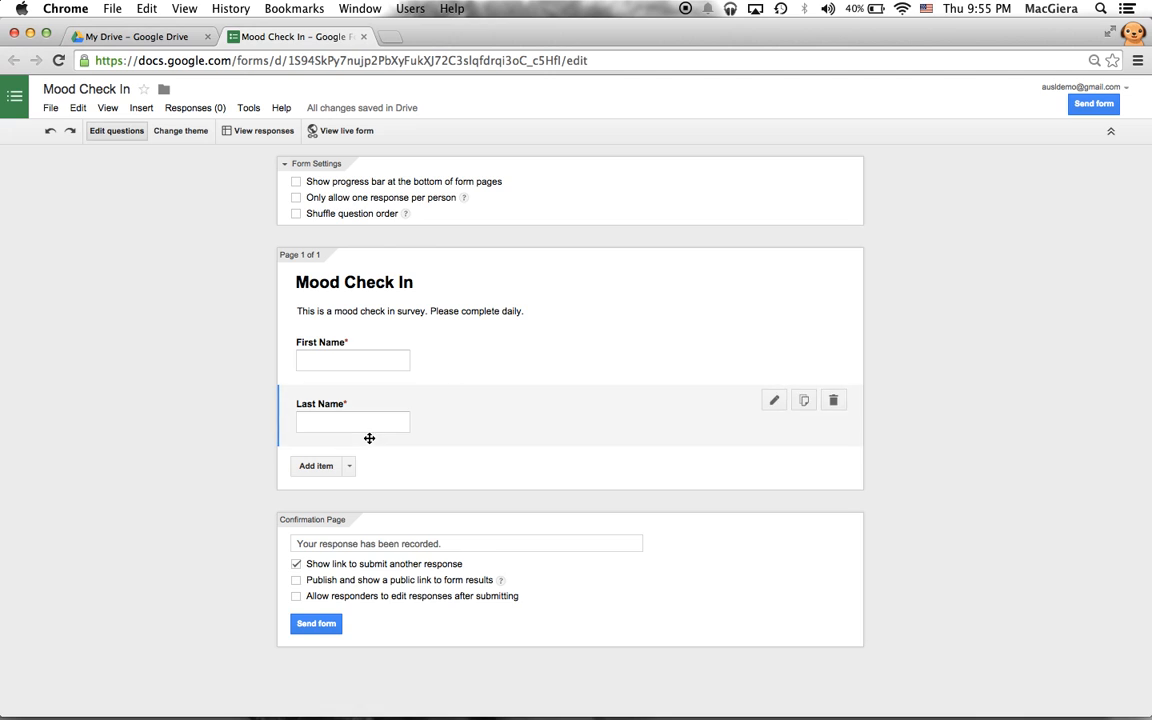
click(349, 466)
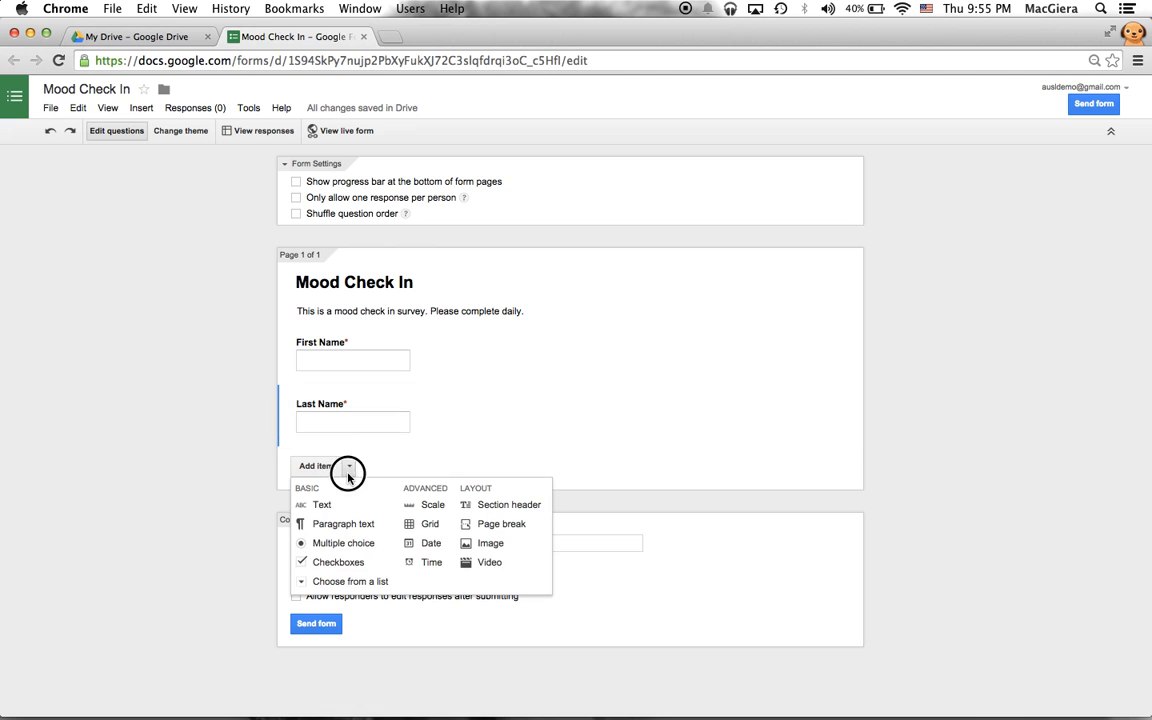
click(324, 568)
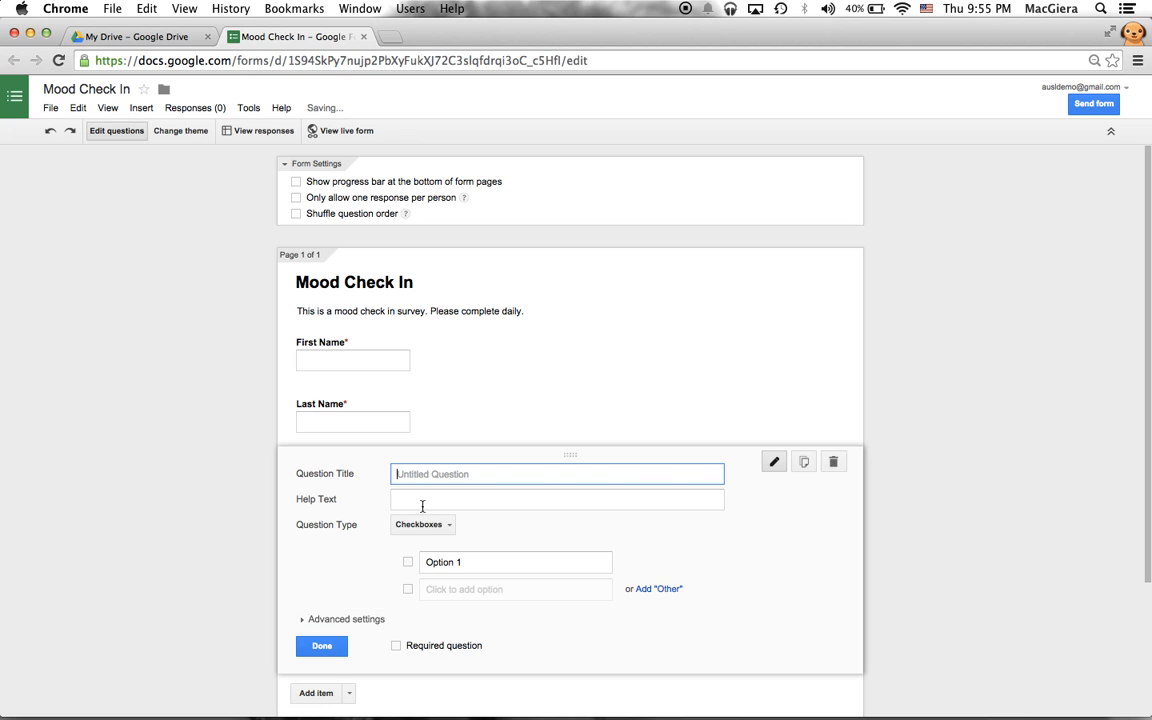
- Title it 'How do you feel today?' with options Happy, Sad, Angry, Nervous, Scared, Excited
scroll(431, 421, down, 1)
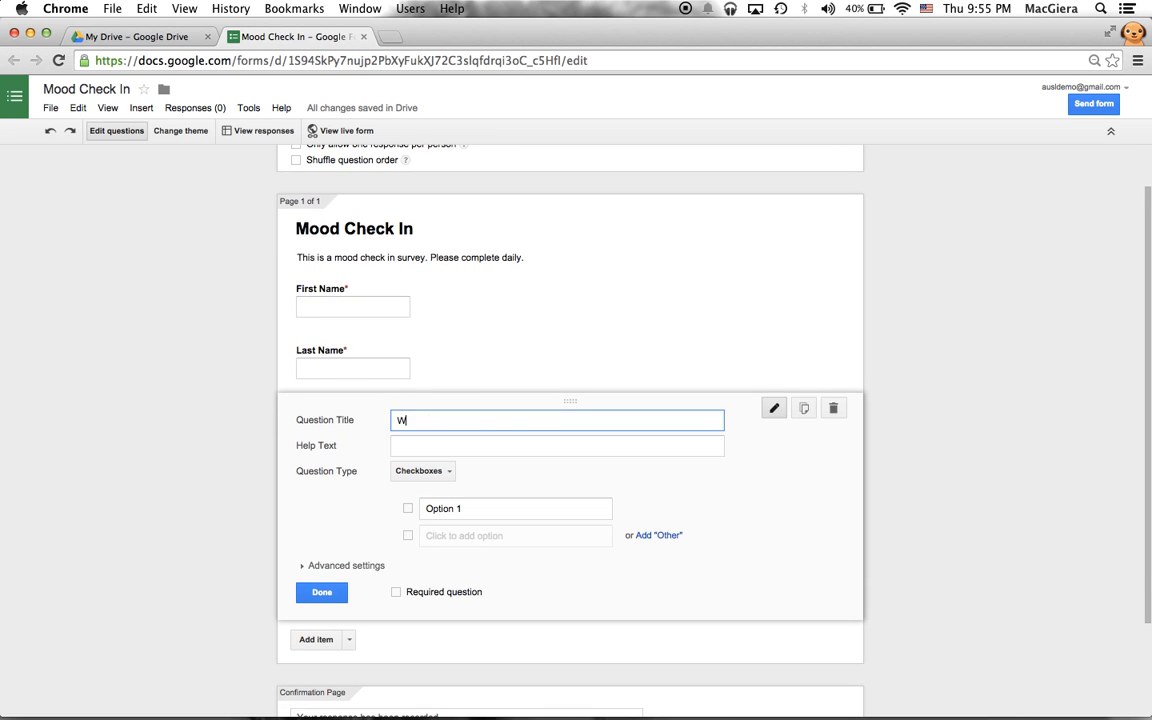
text(Ho)
click(434, 509)
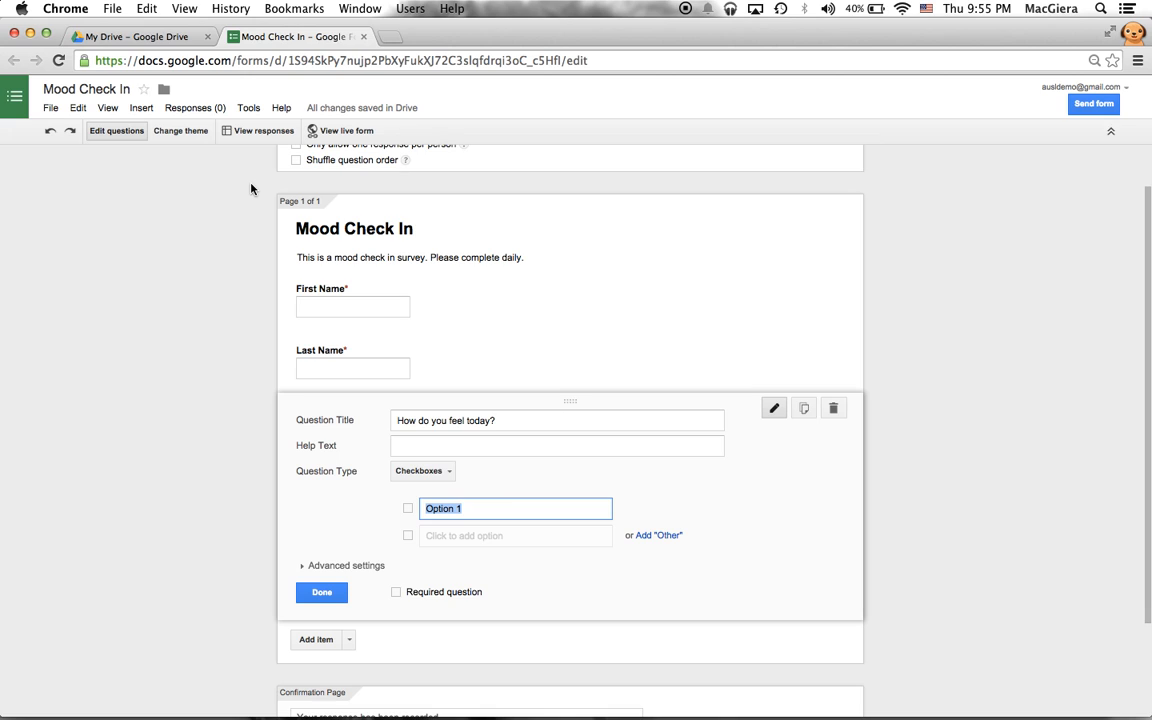
text(Happy)
key(Return)
text(Sad)
key(Return)
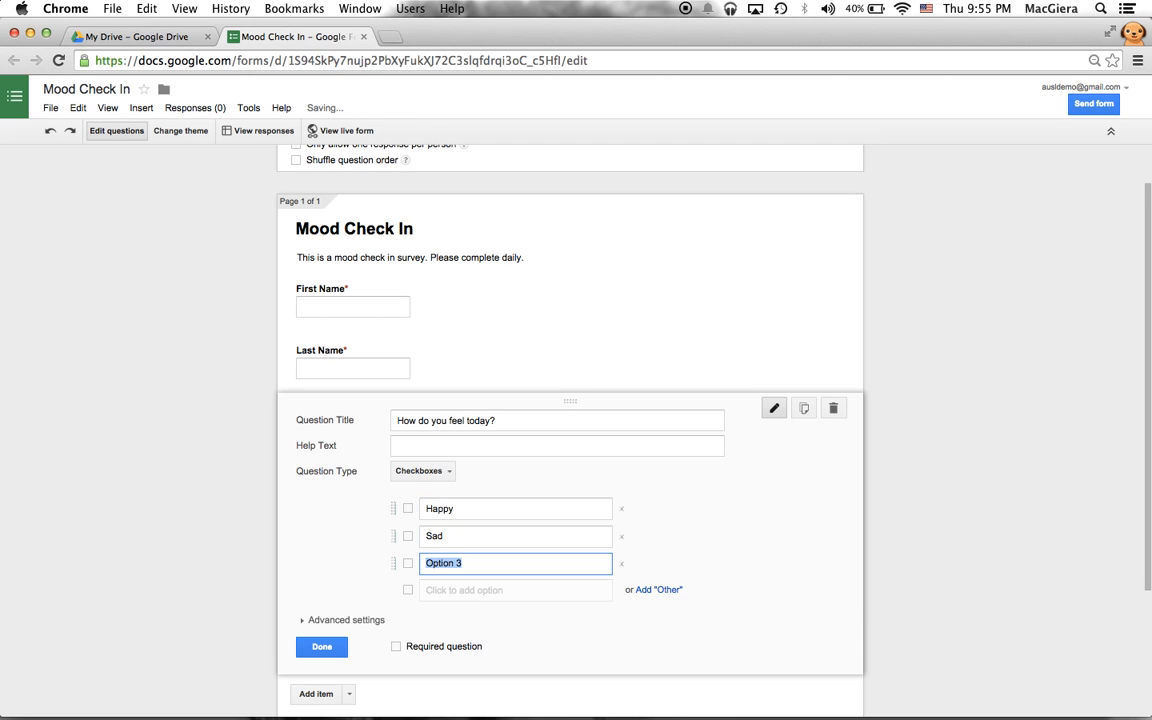
text(Angry)
key(Return)
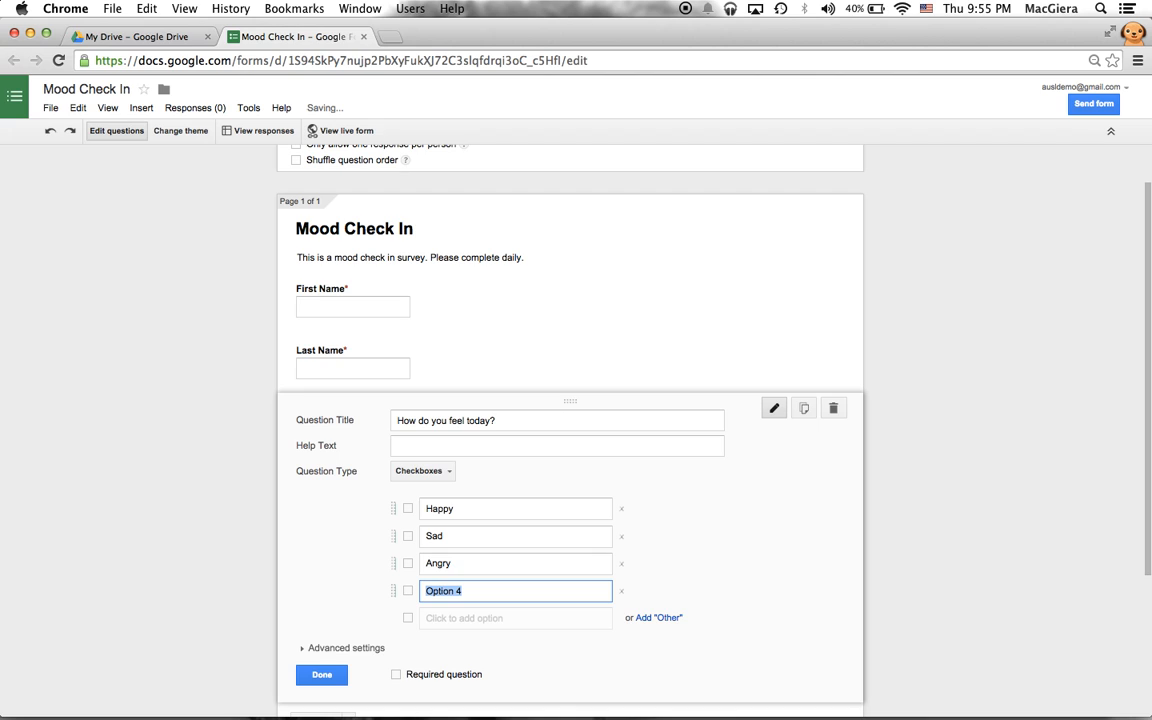
text(Nerv)
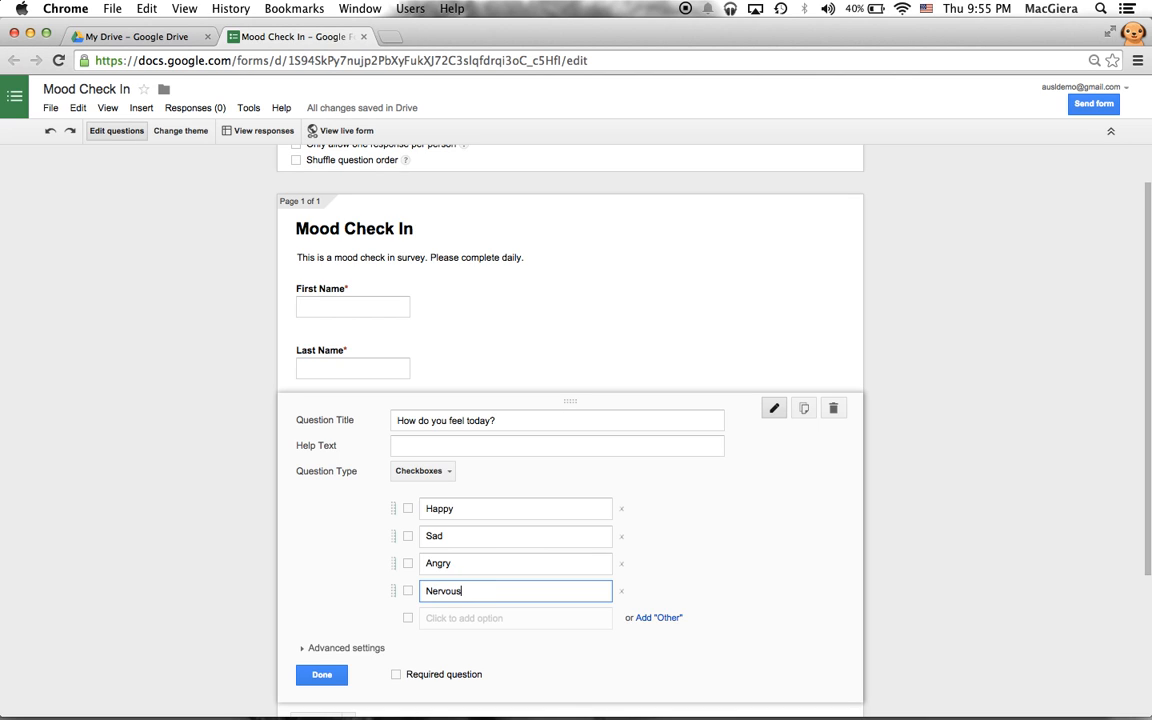
text(ous)
key(Return)
text(Scare)
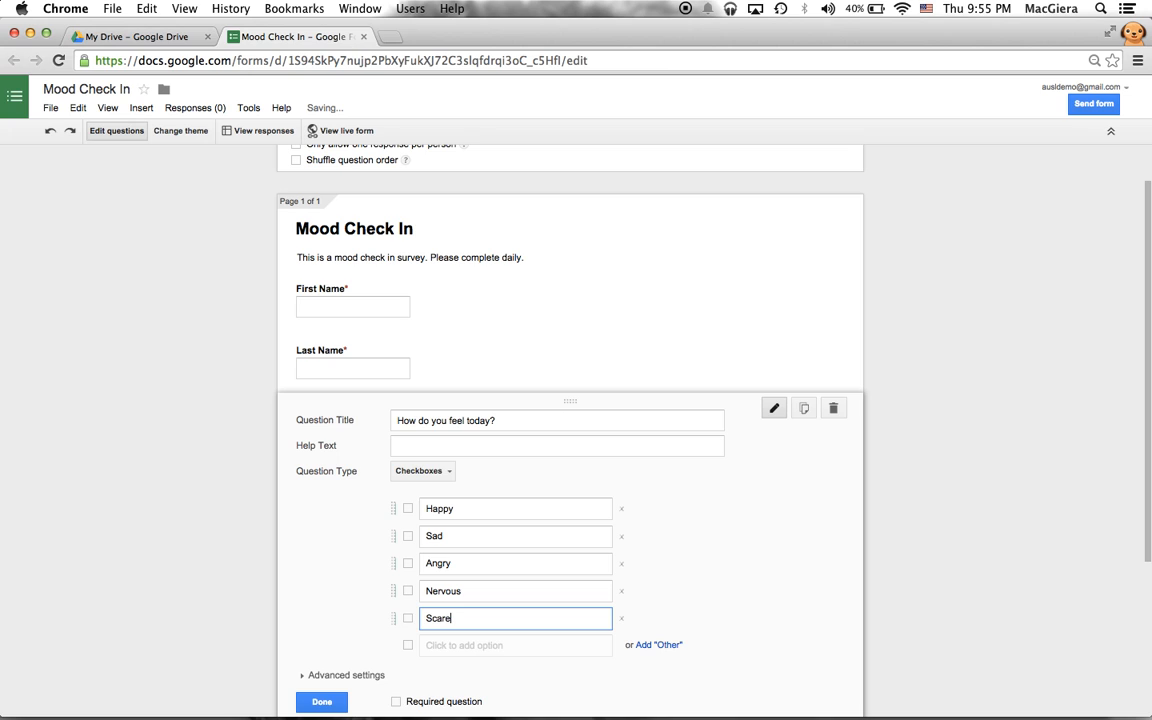
text(d)
key(Return)
text(Excite)
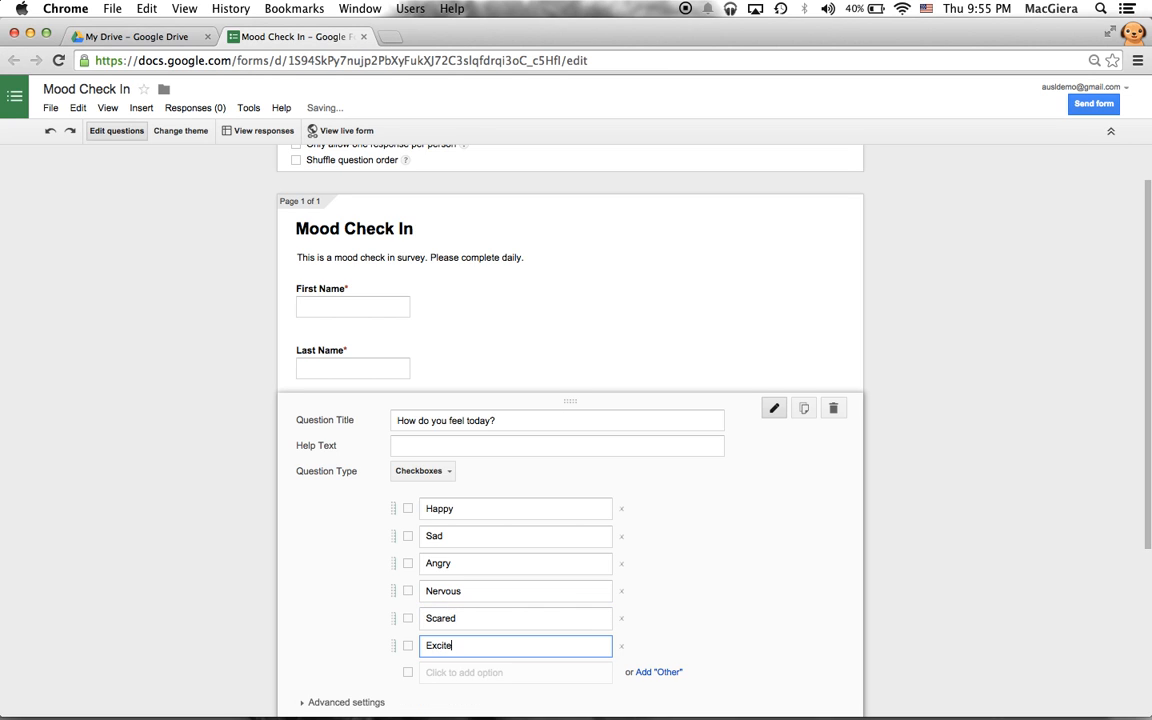
text(d)
key(Return)
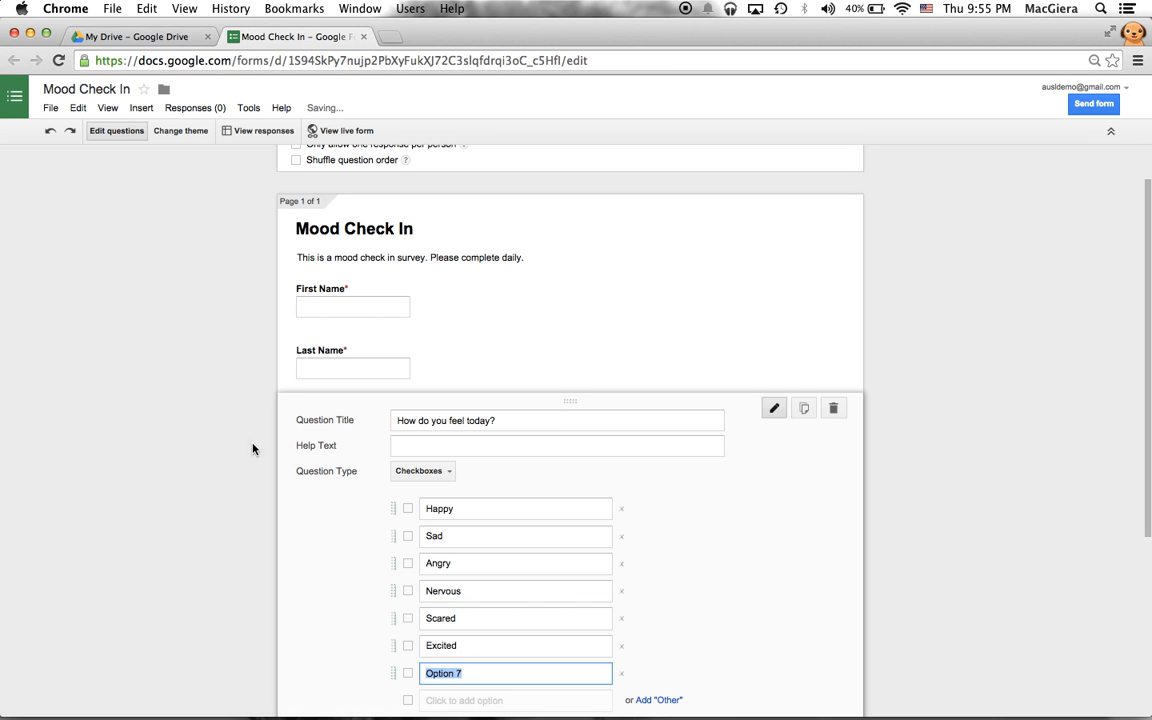
scroll(254, 455, down, 5)
- Remove the empty seventh option, add an Other choice, and make the question required
click(621, 476)
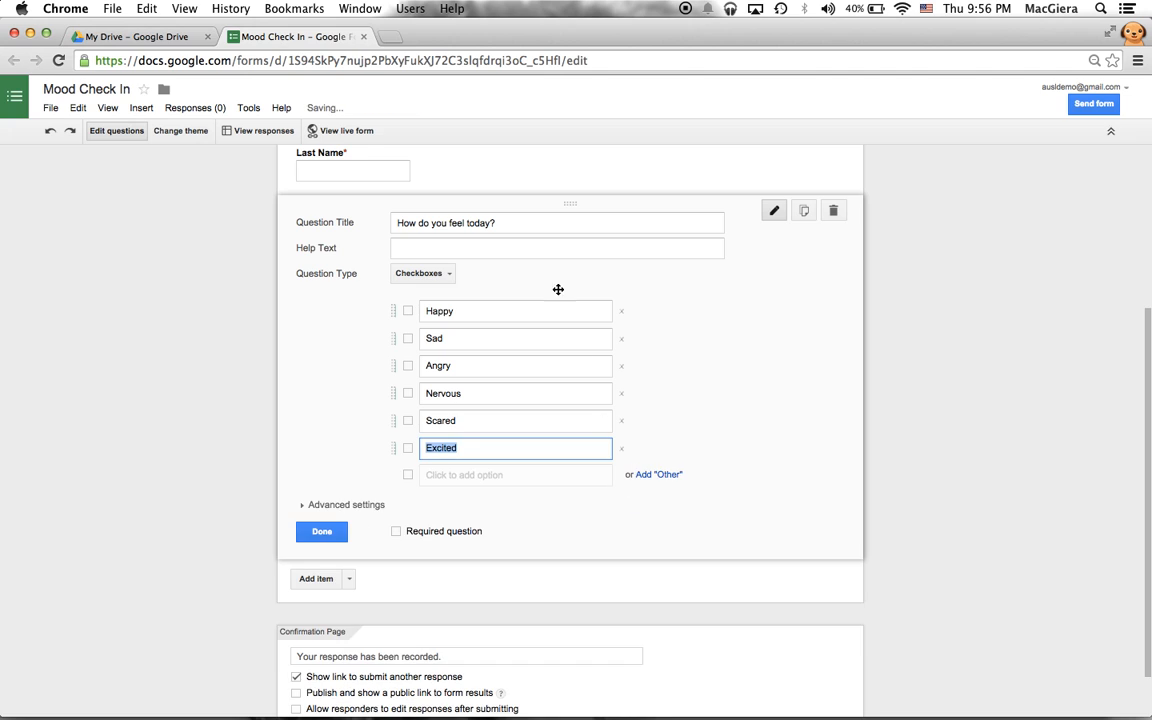
click(664, 476)
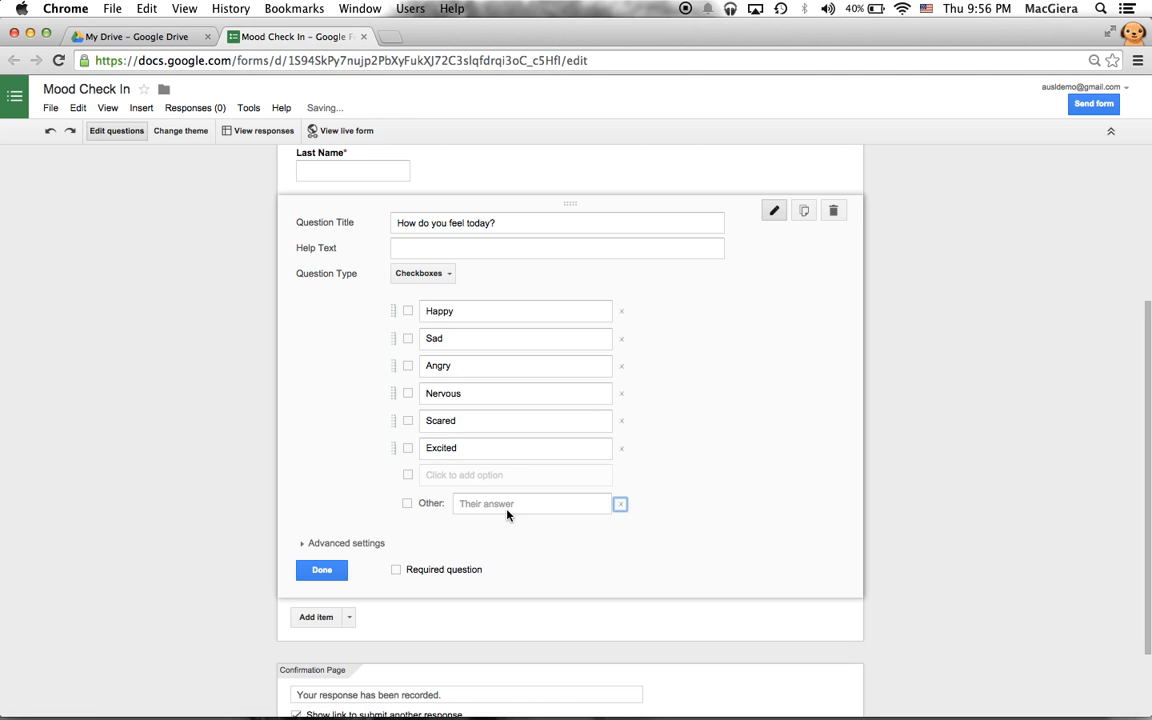
click(397, 571)
- Try a 'Select at least' validation rule, then turn validation off and finish the mood question
click(338, 548)
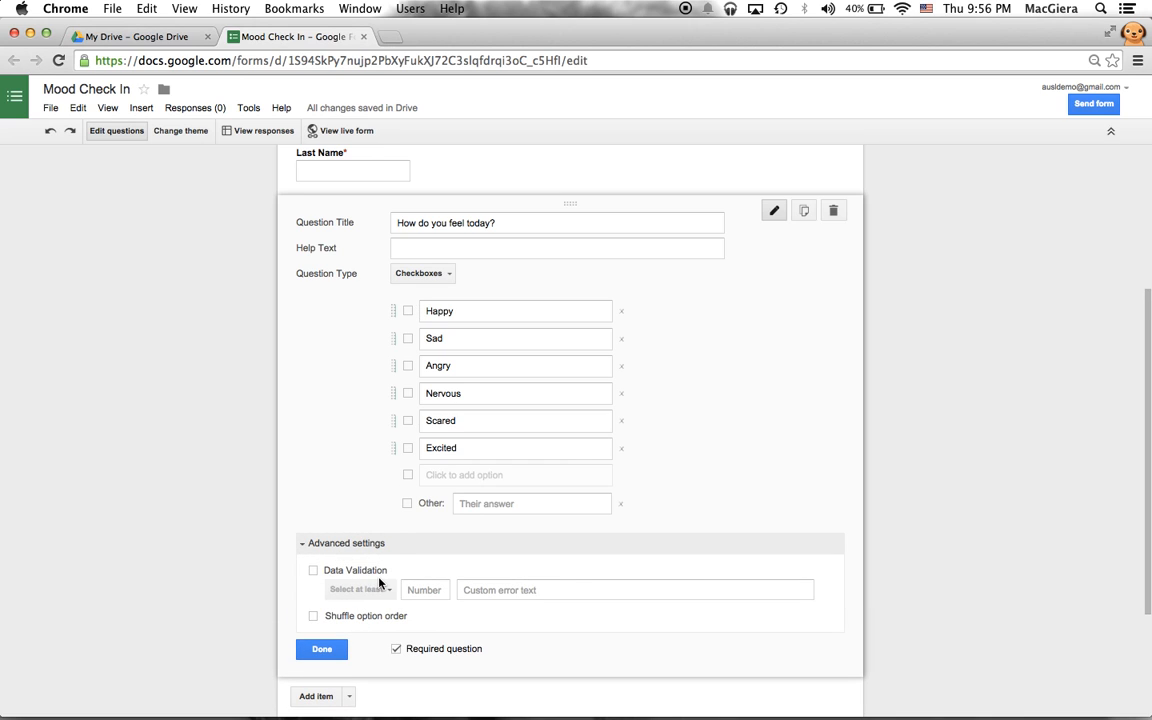
click(378, 572)
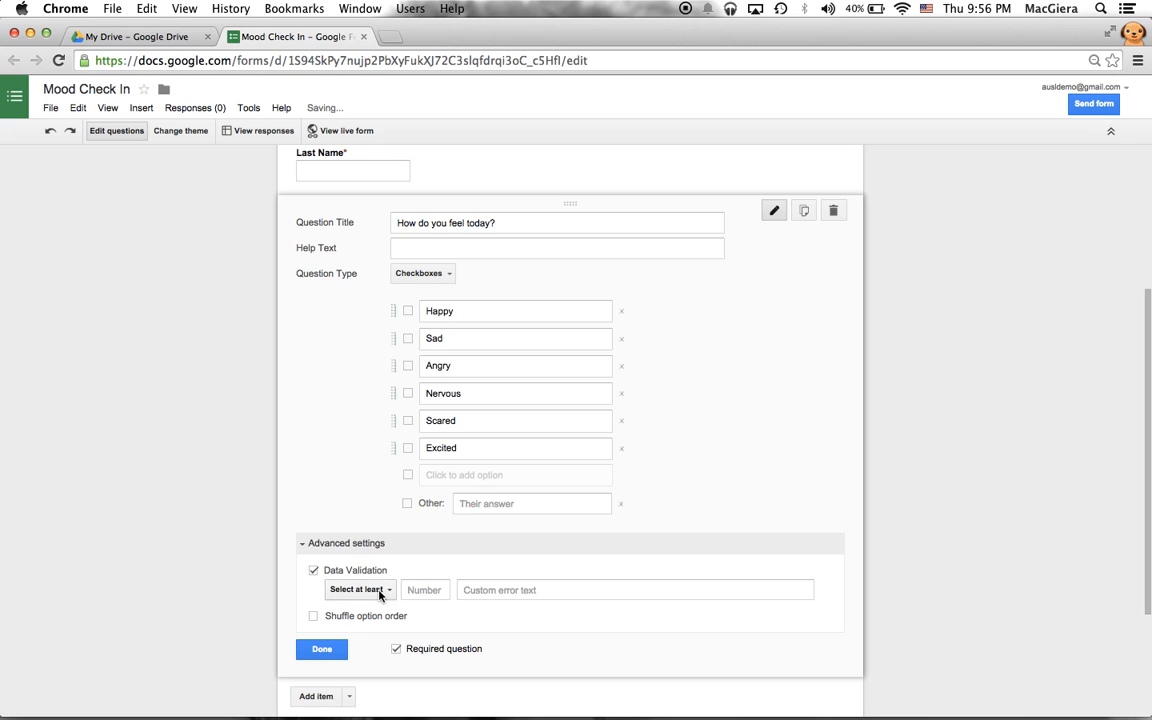
click(380, 593)
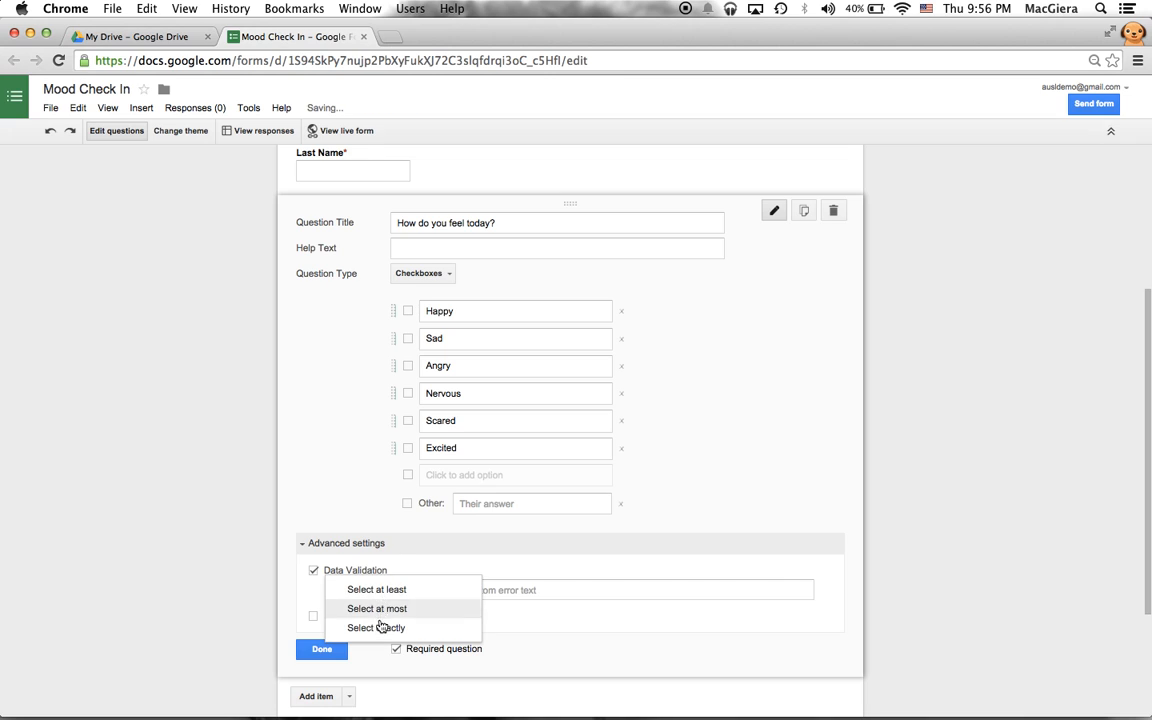
click(314, 571)
click(314, 572)
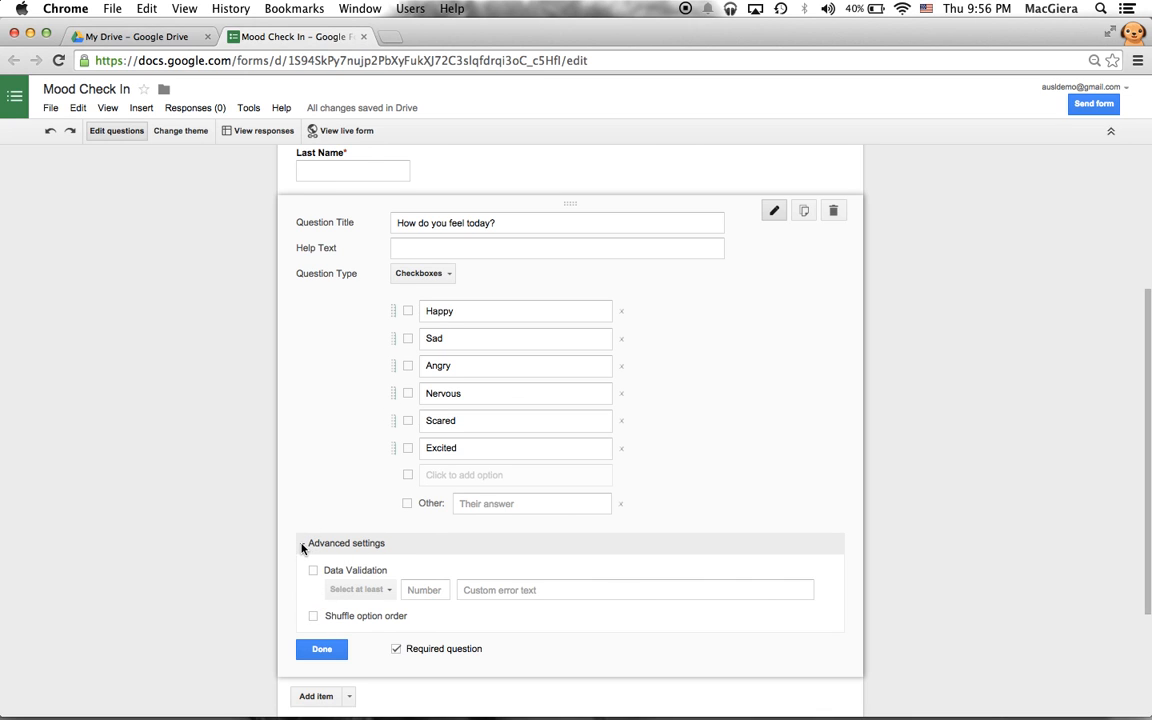
click(302, 547)
click(321, 569)
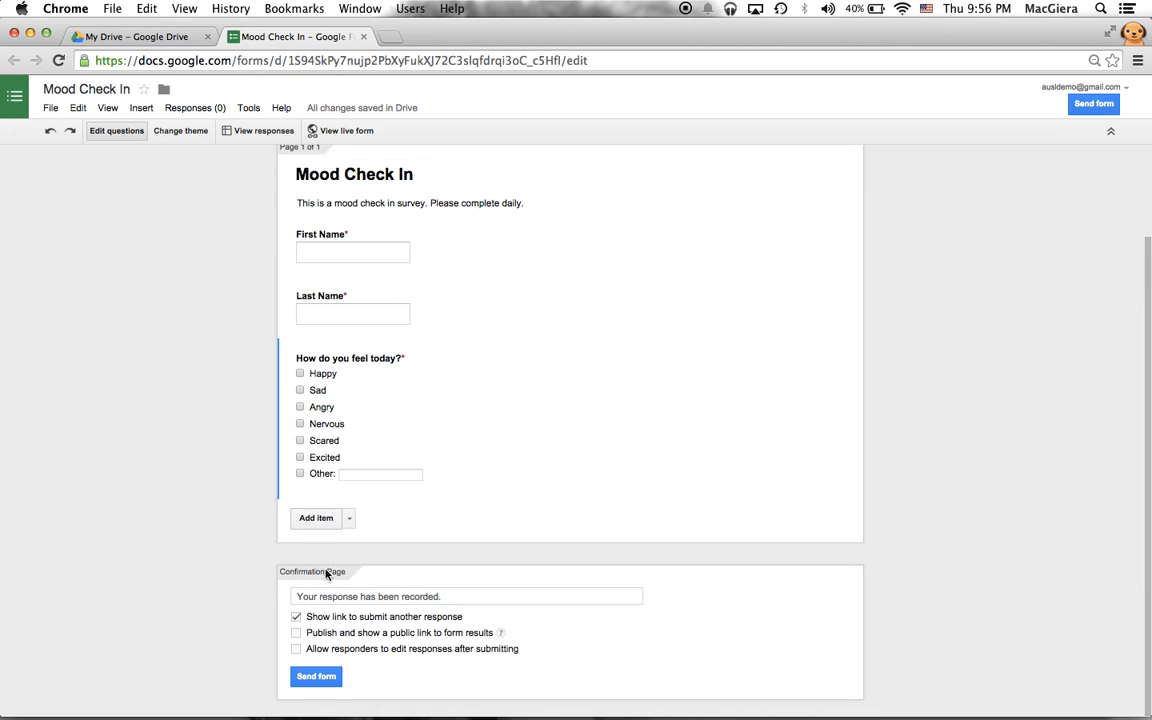
- Add a required paragraph question titled 'Why are you feeling this way?'
click(349, 519)
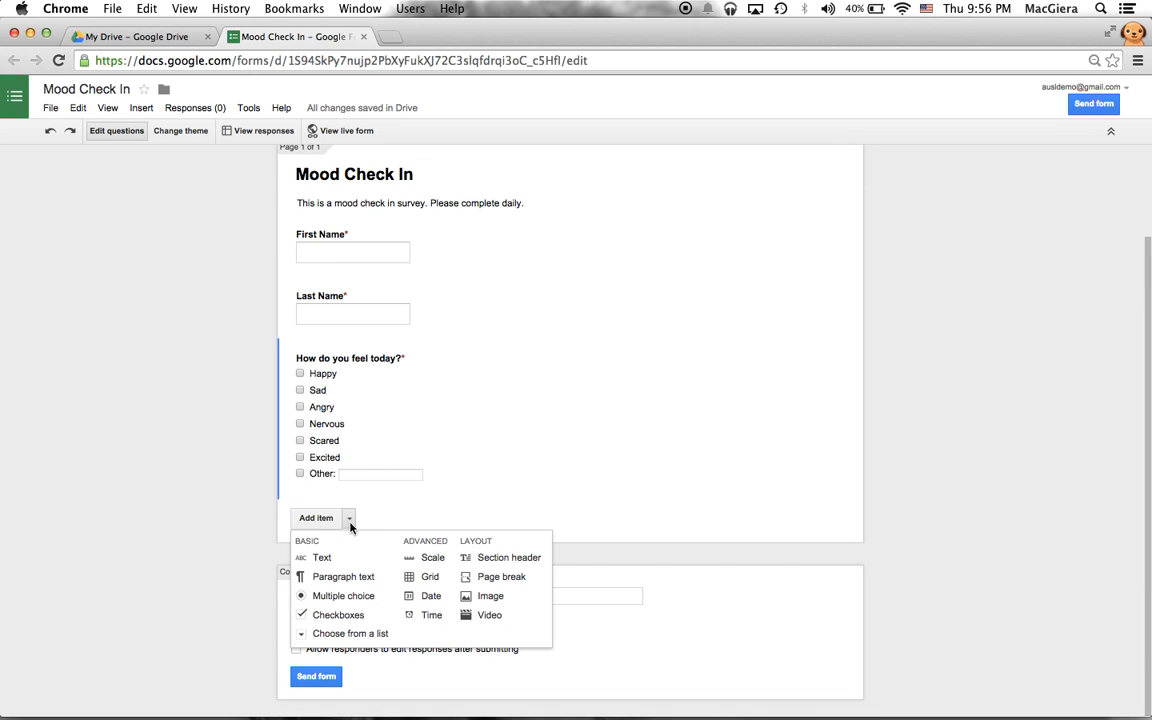
click(359, 587)
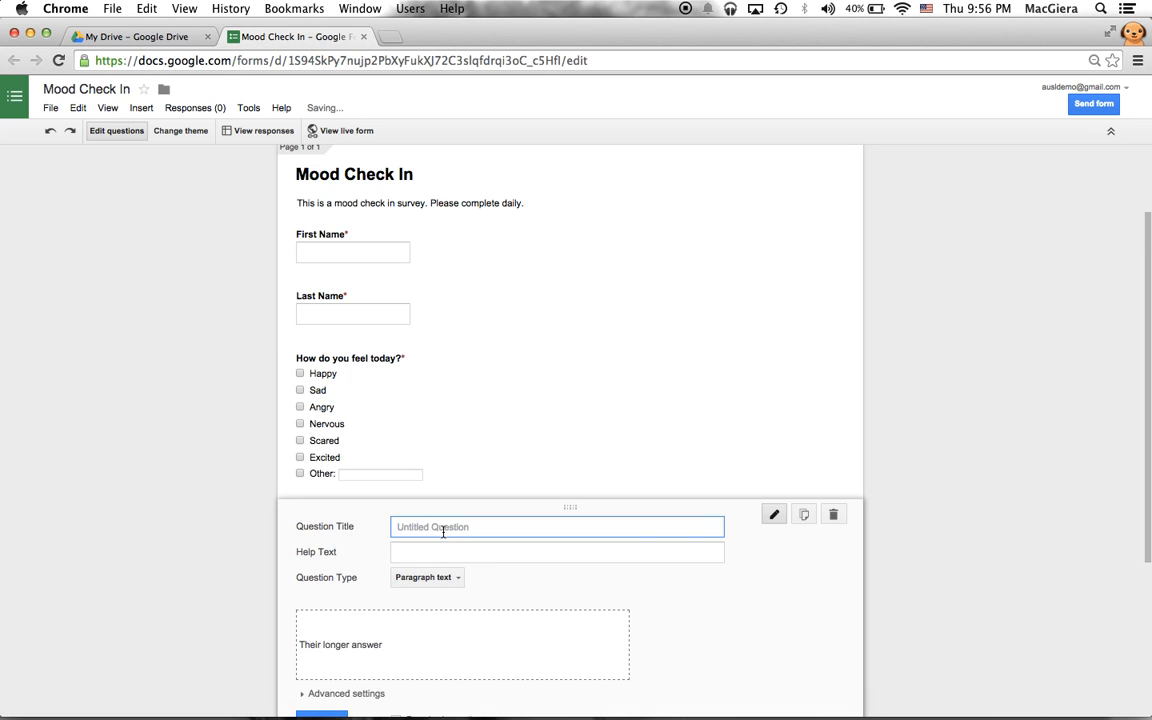
text(Wh)
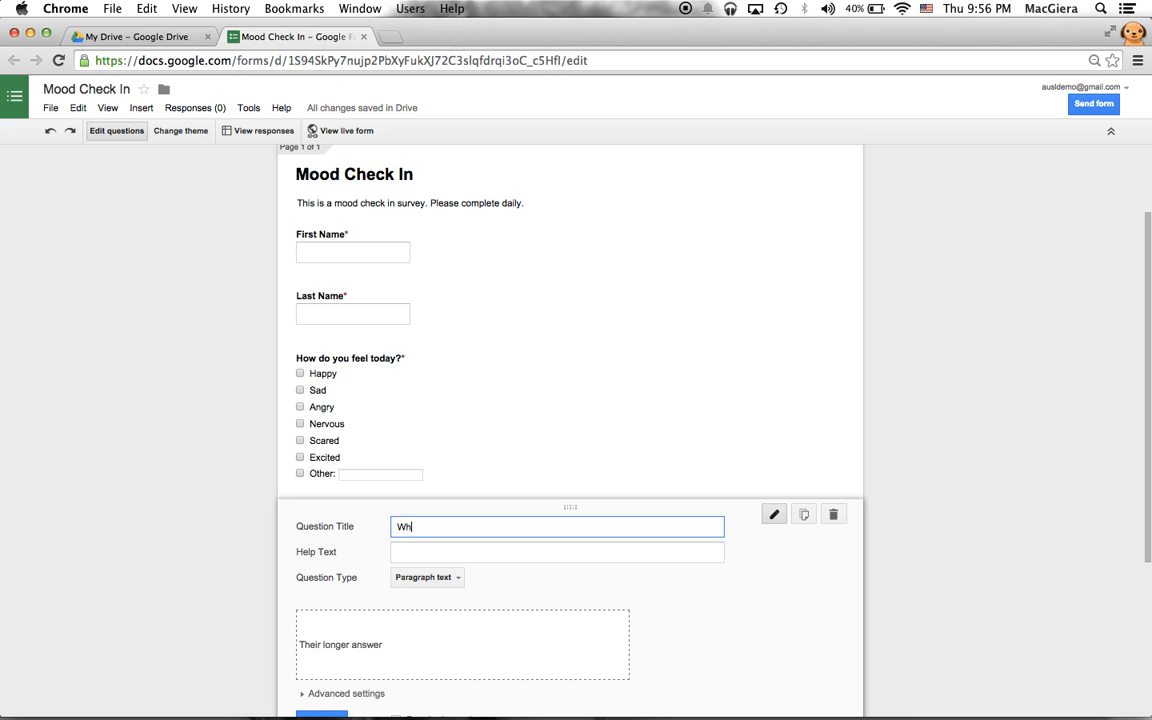
text(y are you feeling this way?)
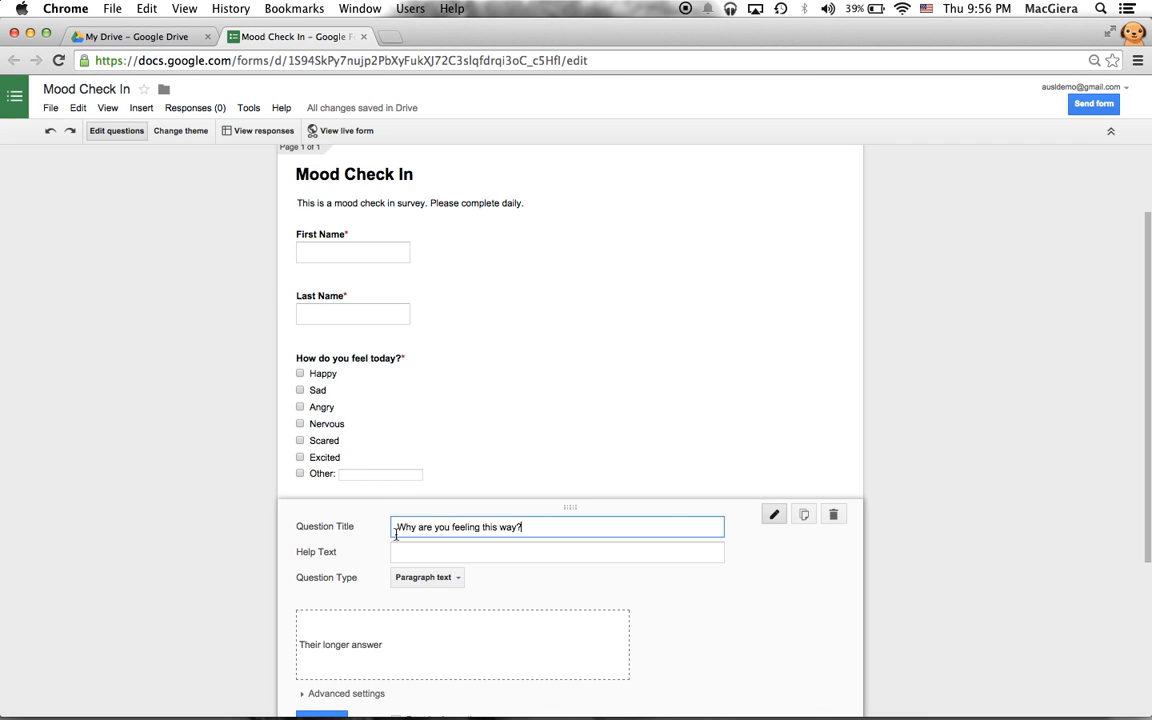
scroll(290, 640, down, 2)
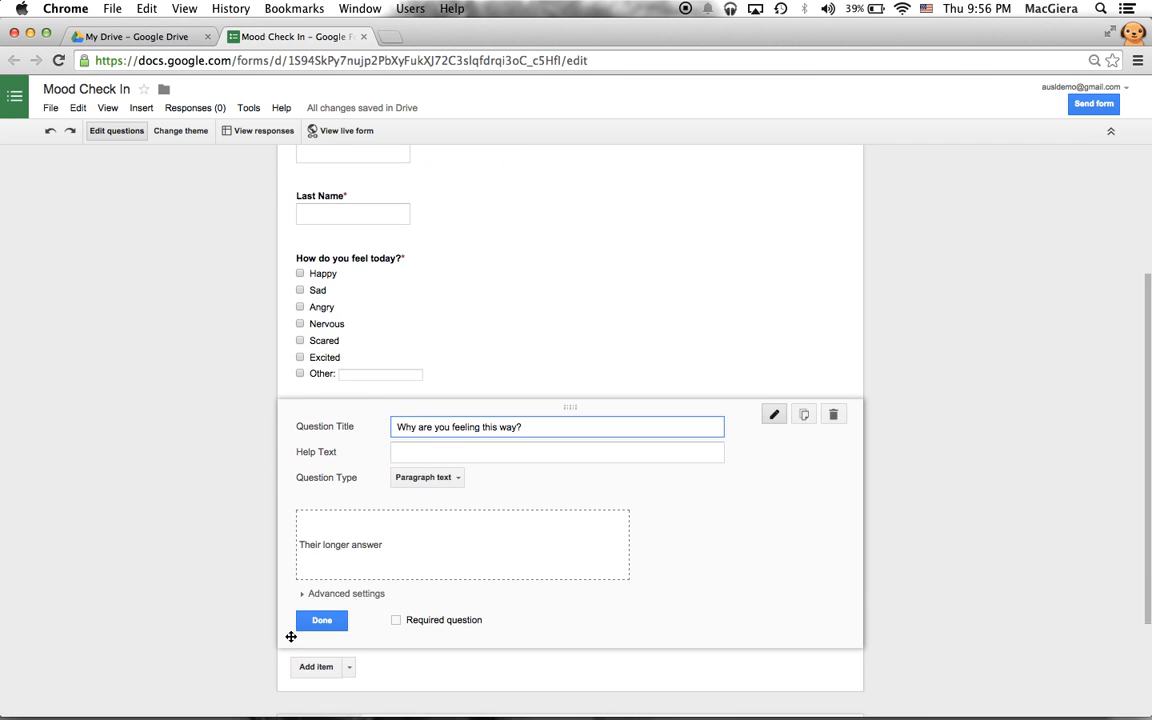
click(395, 620)
- Add a required paragraph question 'What are your goals for today?' after the why question
click(335, 620)
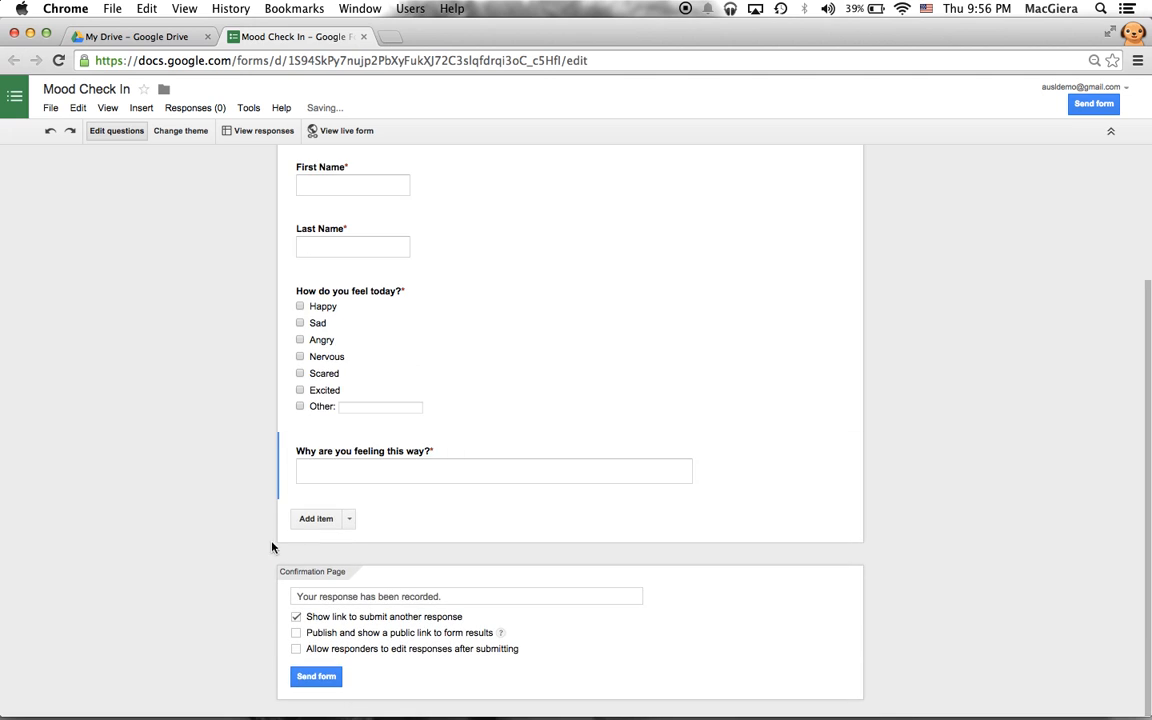
click(349, 518)
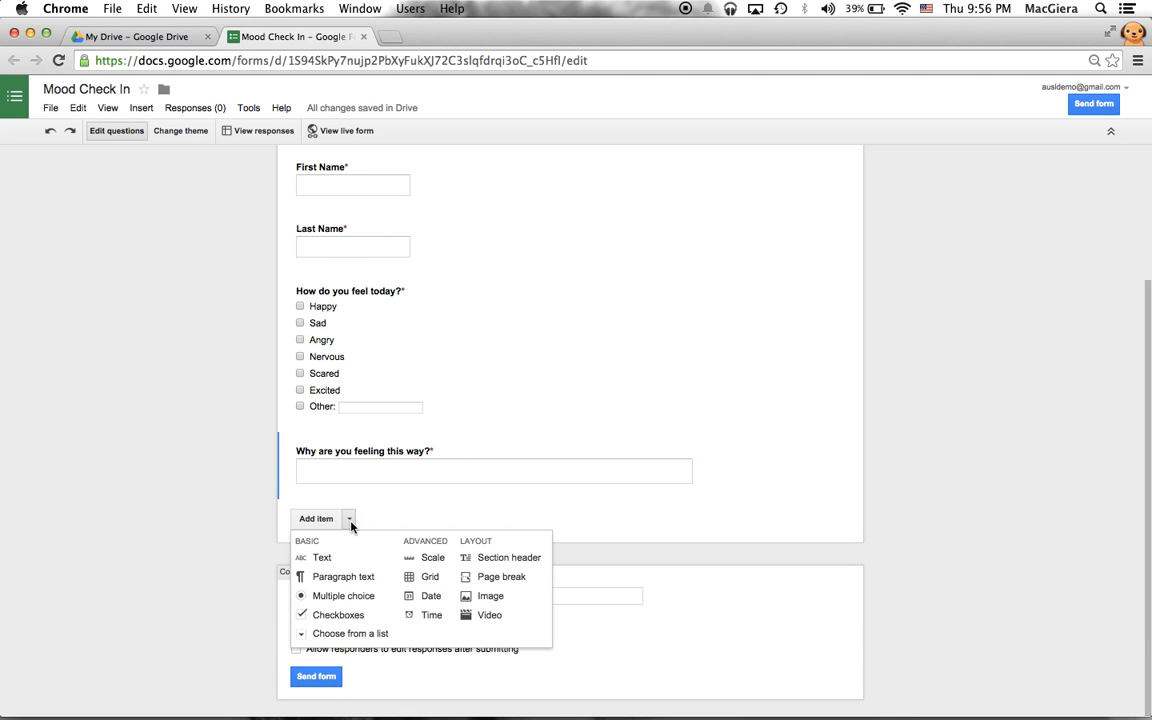
click(350, 578)
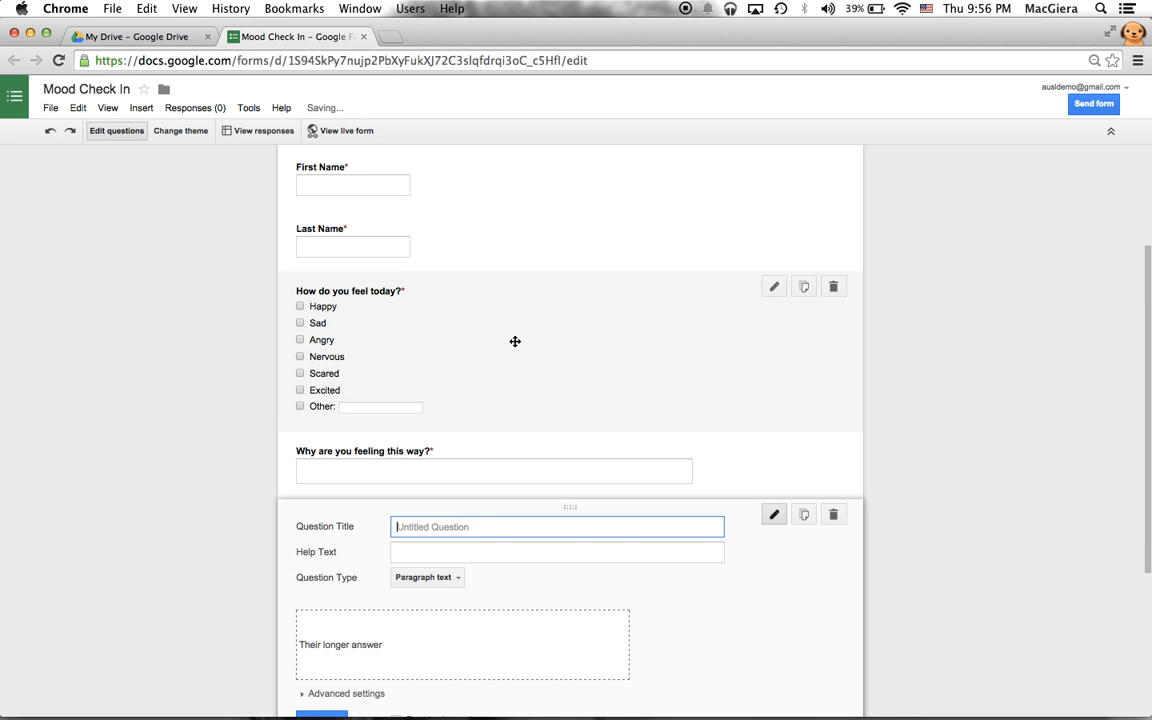
scroll(514, 340, down, 2)
scroll(514, 341, down, 1)
text(What are )
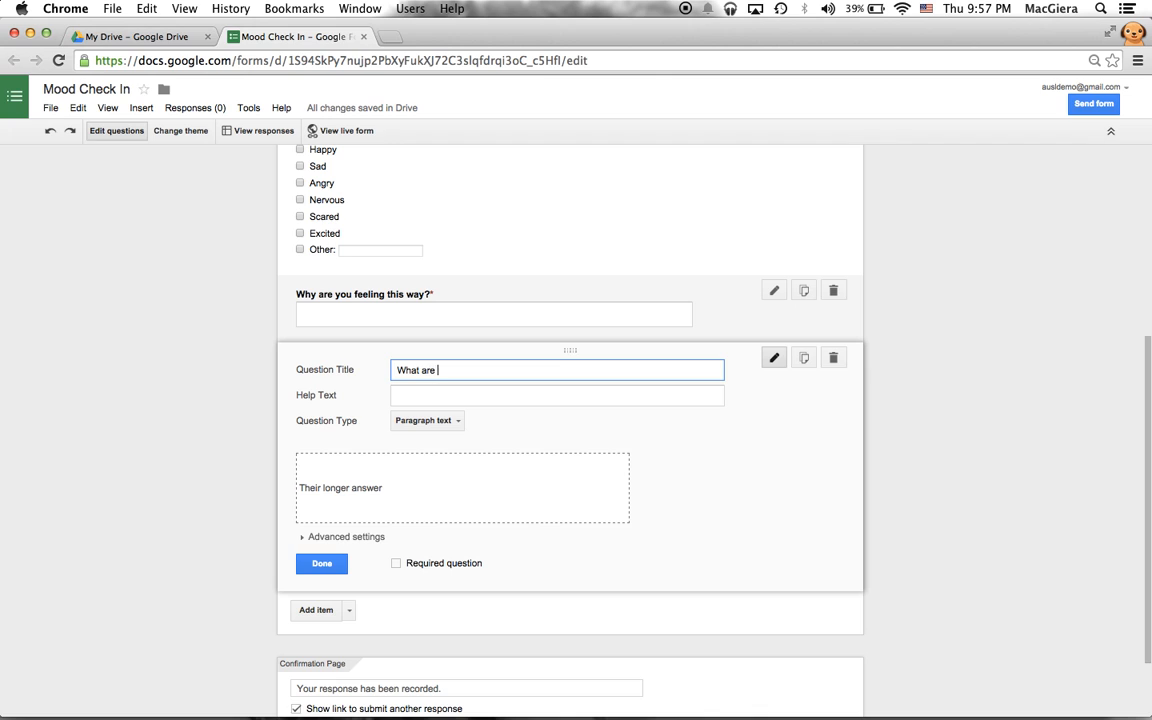
text(your goals for today?)
click(452, 564)
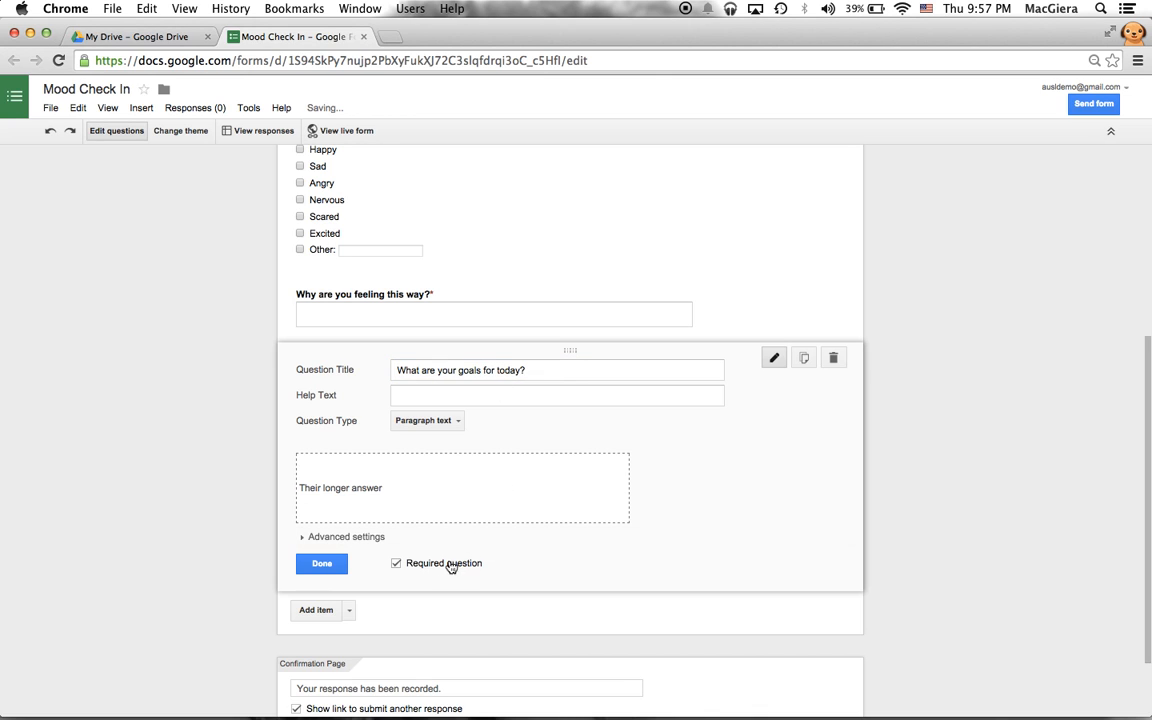
click(331, 569)
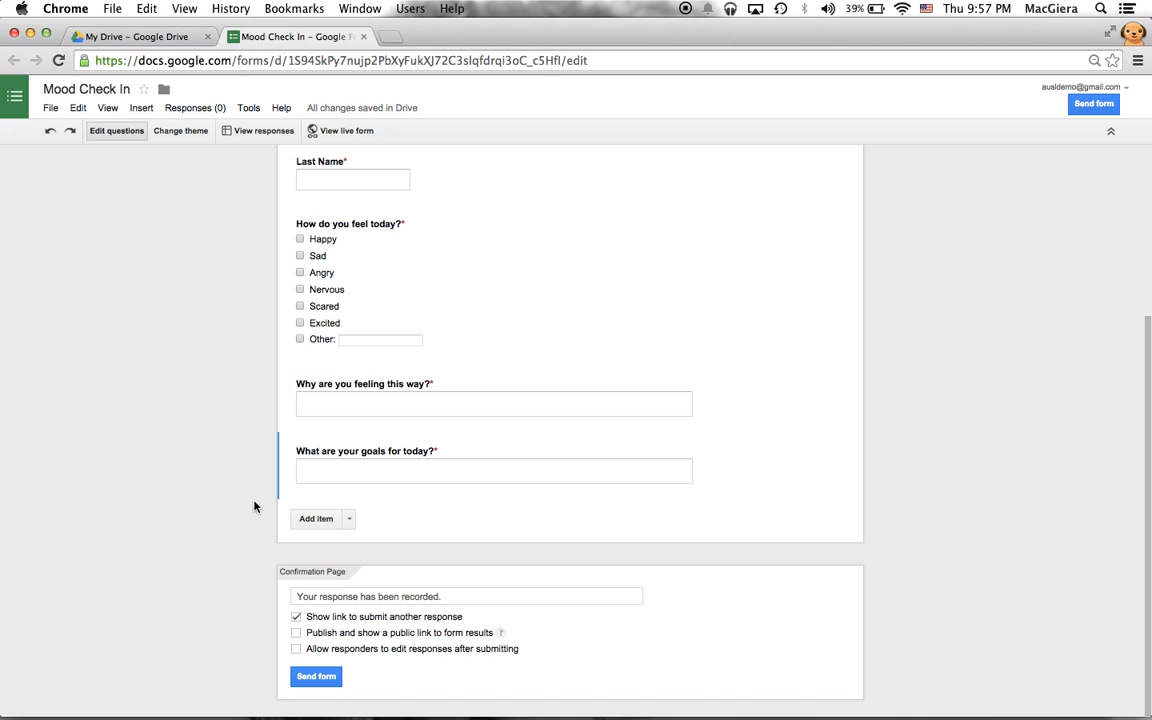
- Turn on answer validation for the goals question, requiring a minimum of 100 characters
click(362, 451)
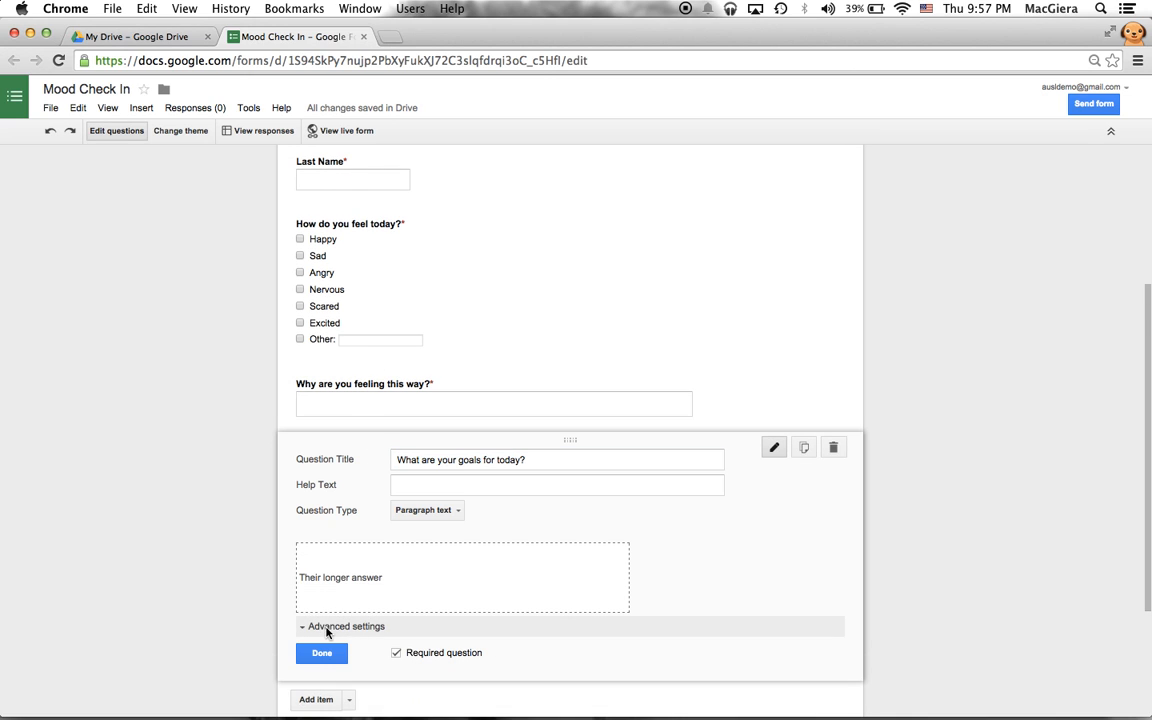
click(303, 626)
scroll(385, 505, down, 3)
click(372, 526)
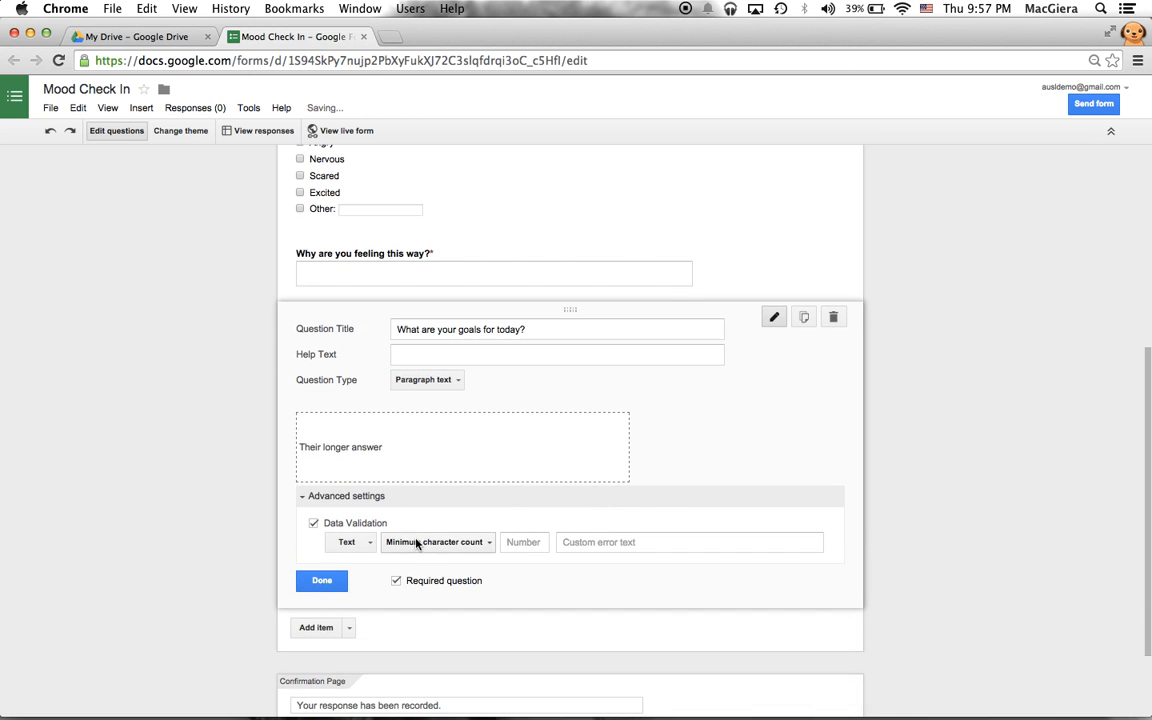
click(414, 542)
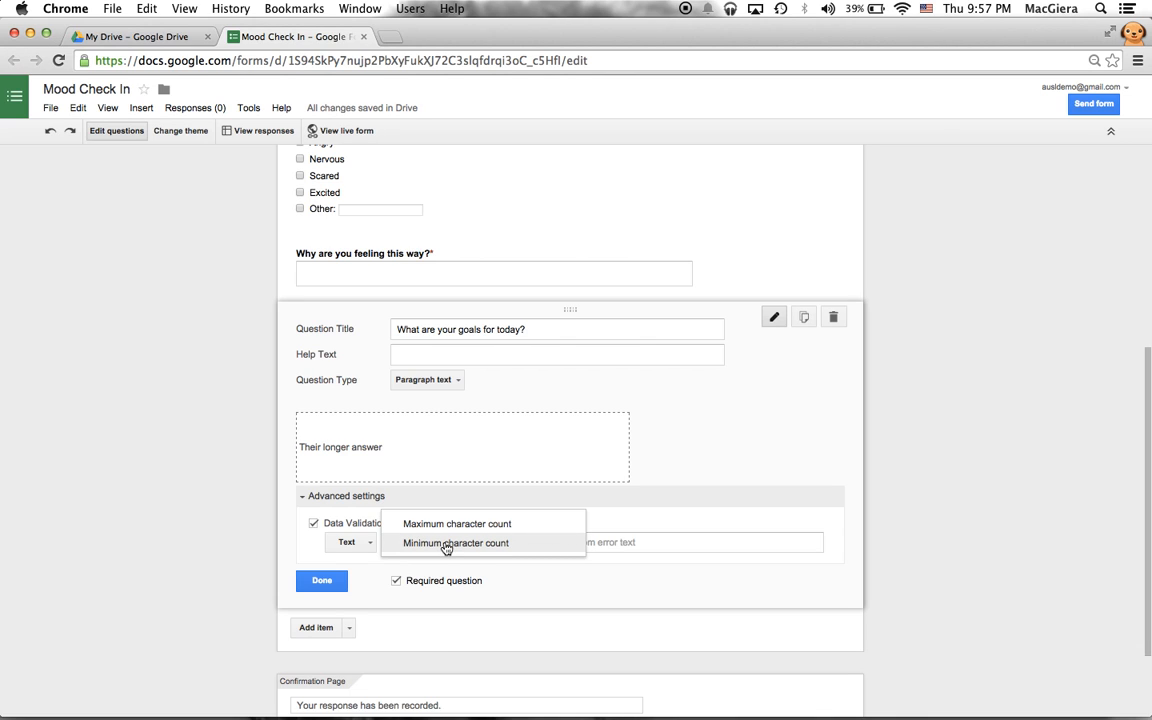
click(446, 543)
click(515, 542)
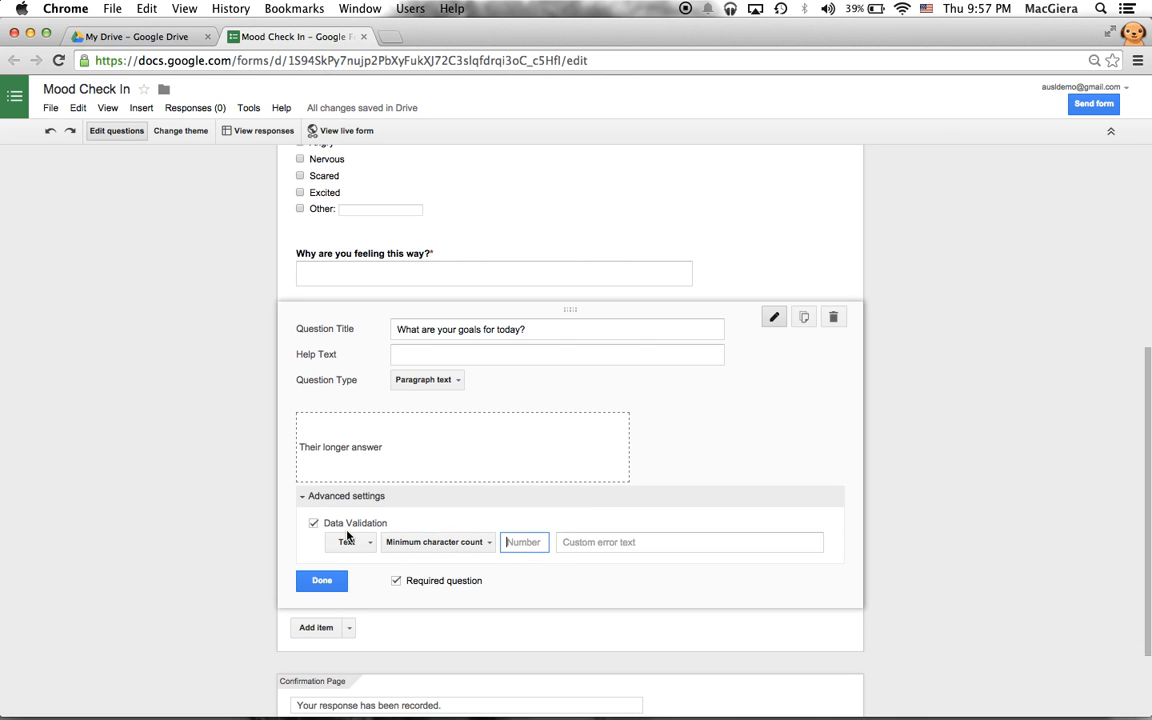
text(100)
- Briefly try Regular expression validation, then restore Text with a 100-character minimum
click(347, 542)
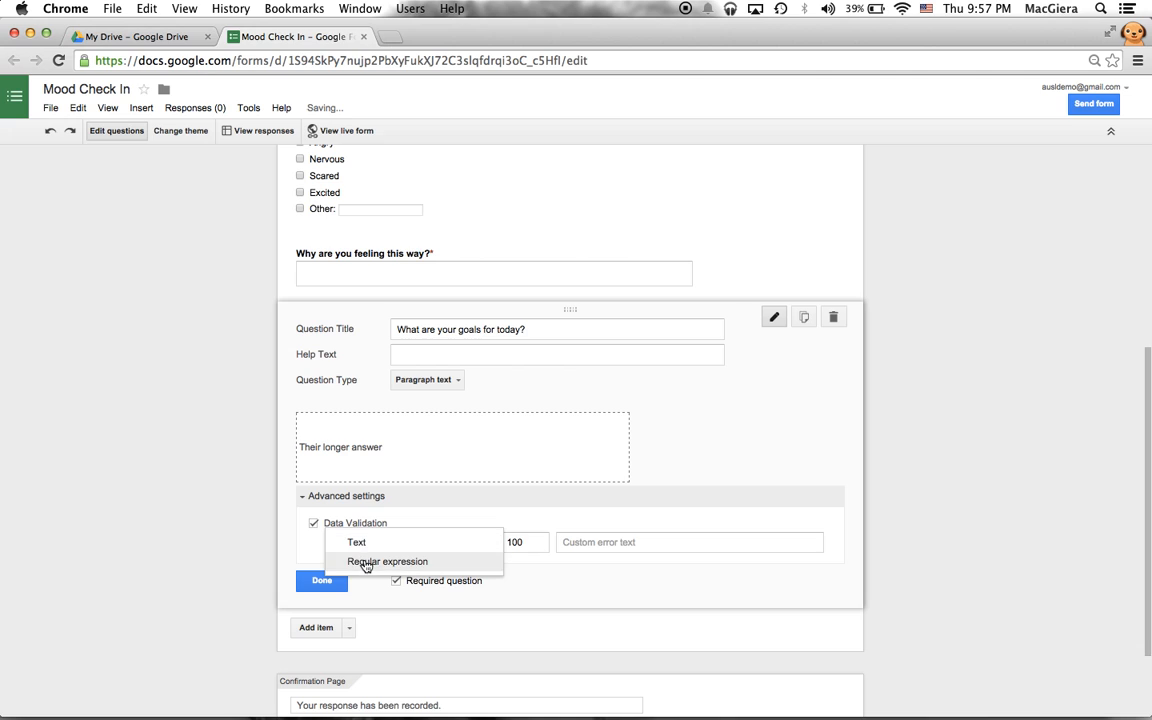
click(366, 562)
click(436, 542)
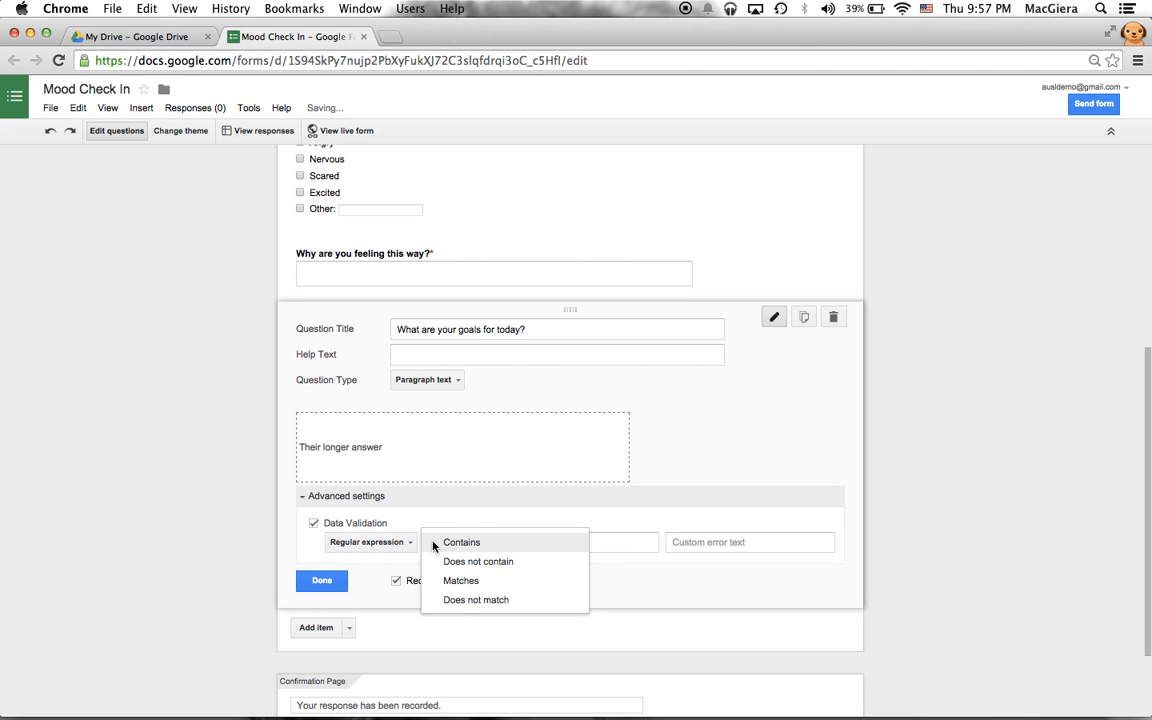
click(378, 542)
click(377, 528)
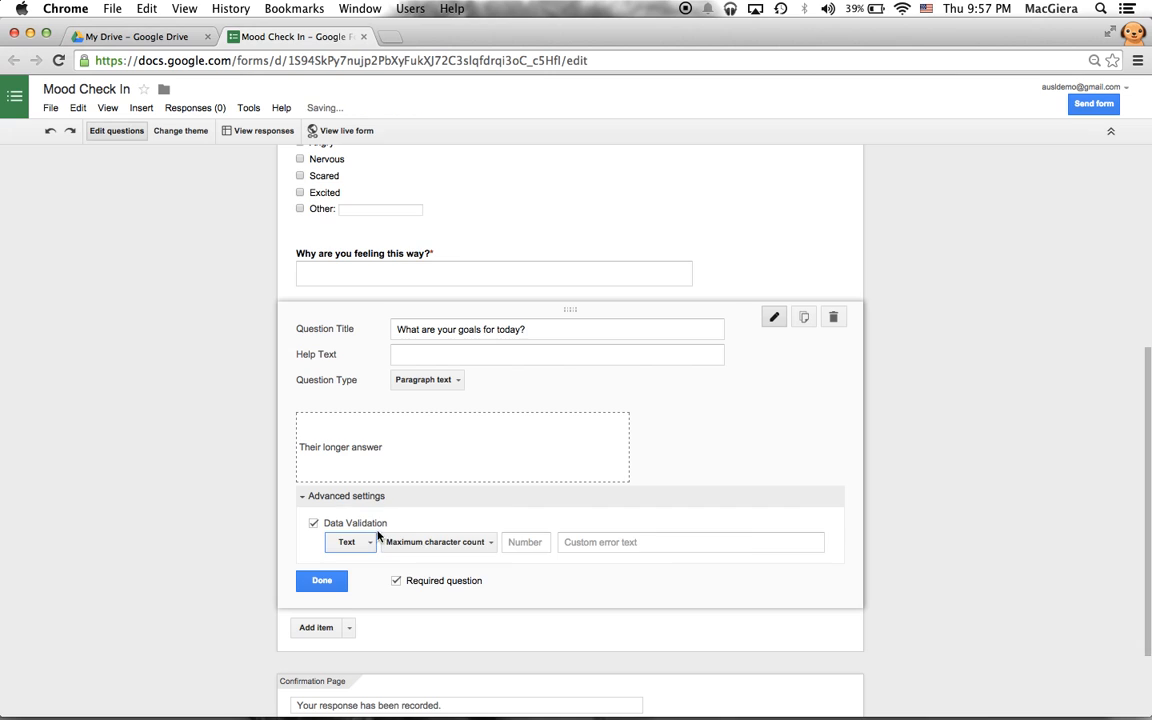
click(468, 545)
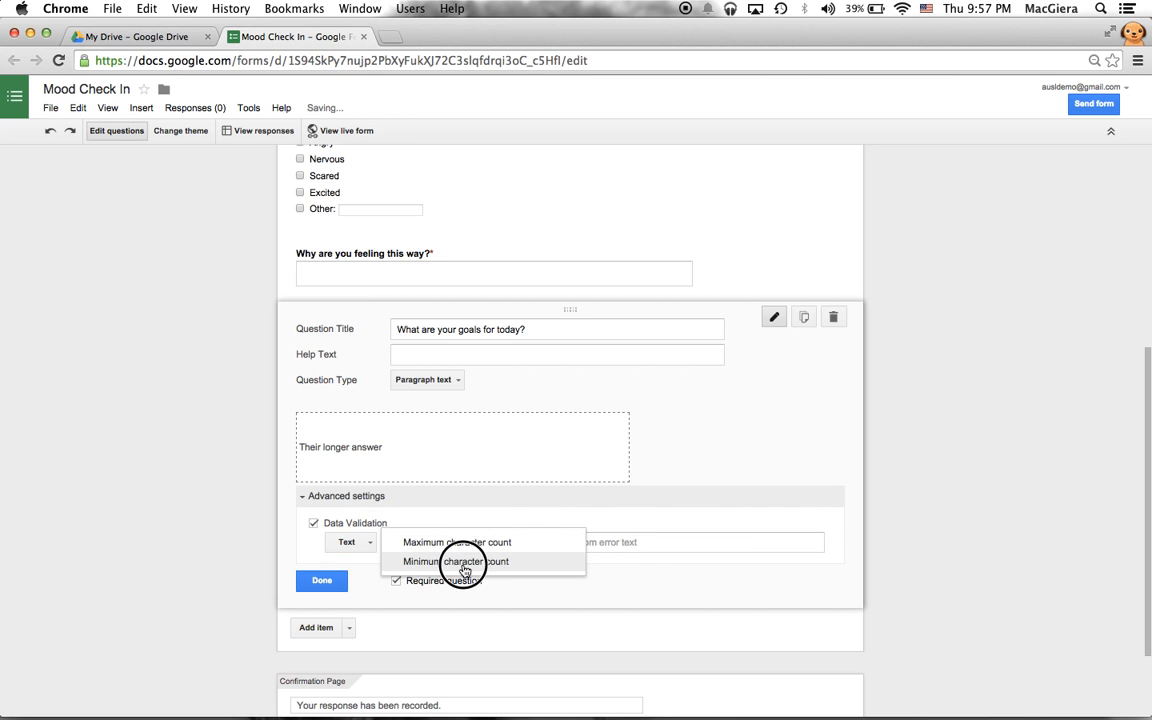
click(464, 562)
click(517, 541)
text(100)
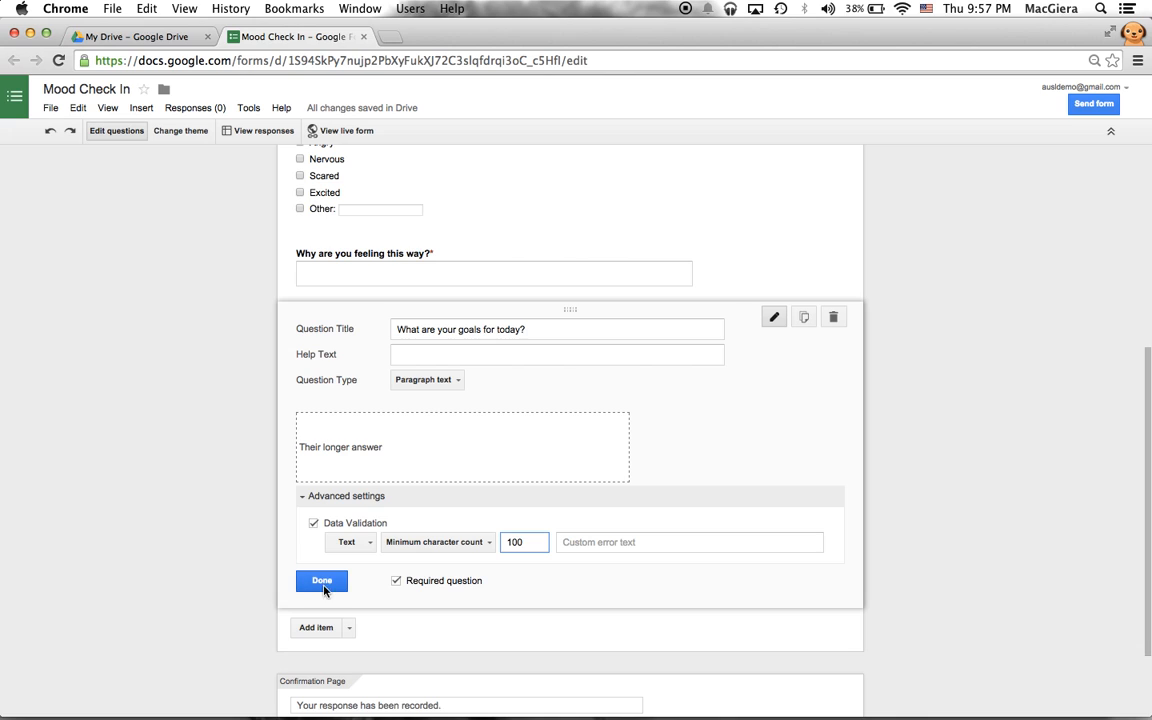
- Set the error message to 'Please write a longer and more detailed goal.' and finish the question
right_click(637, 548)
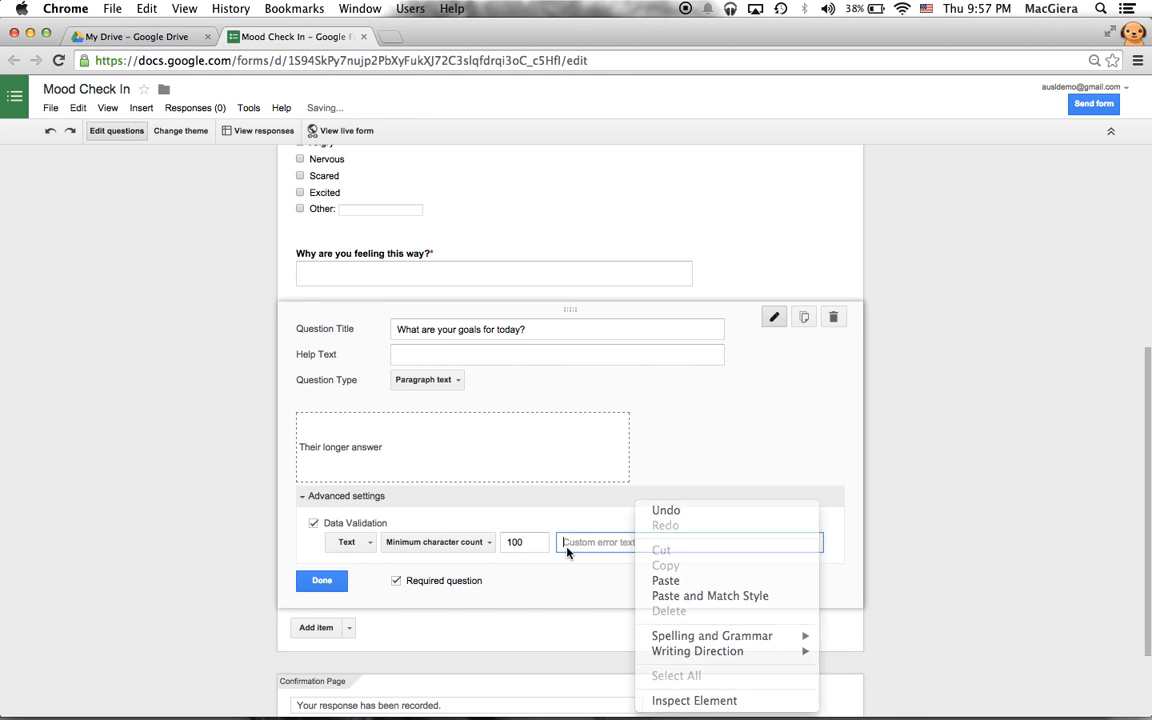
click(568, 568)
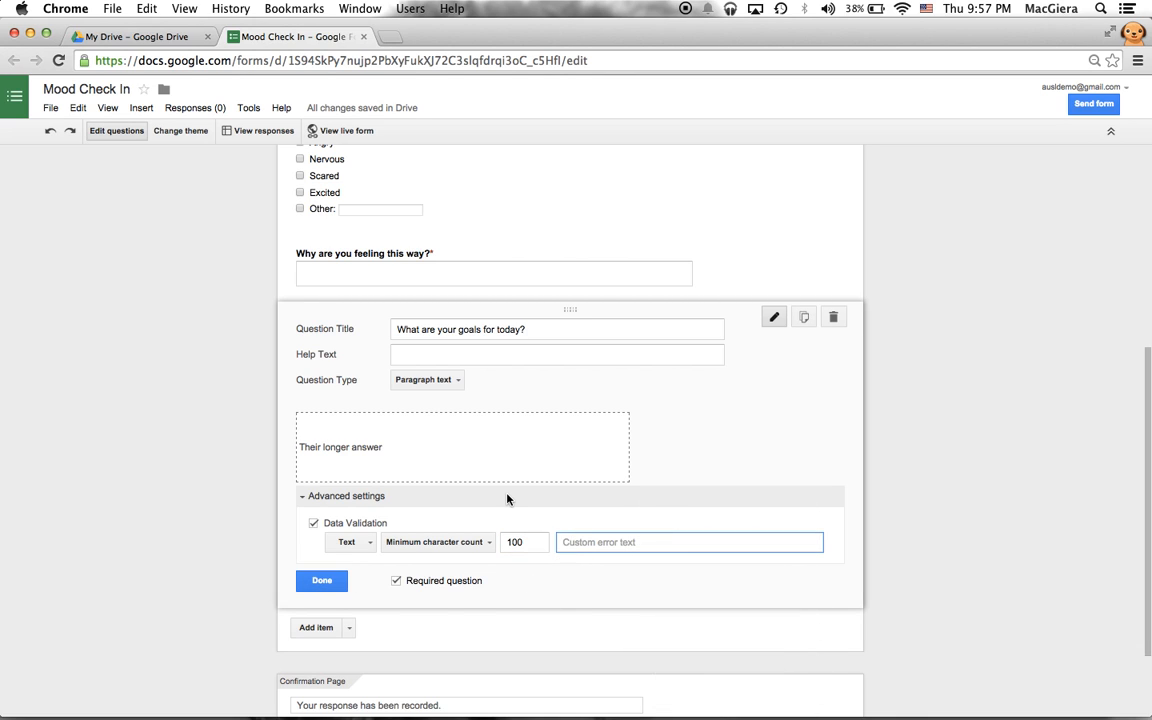
text(Please write a longer and mor )
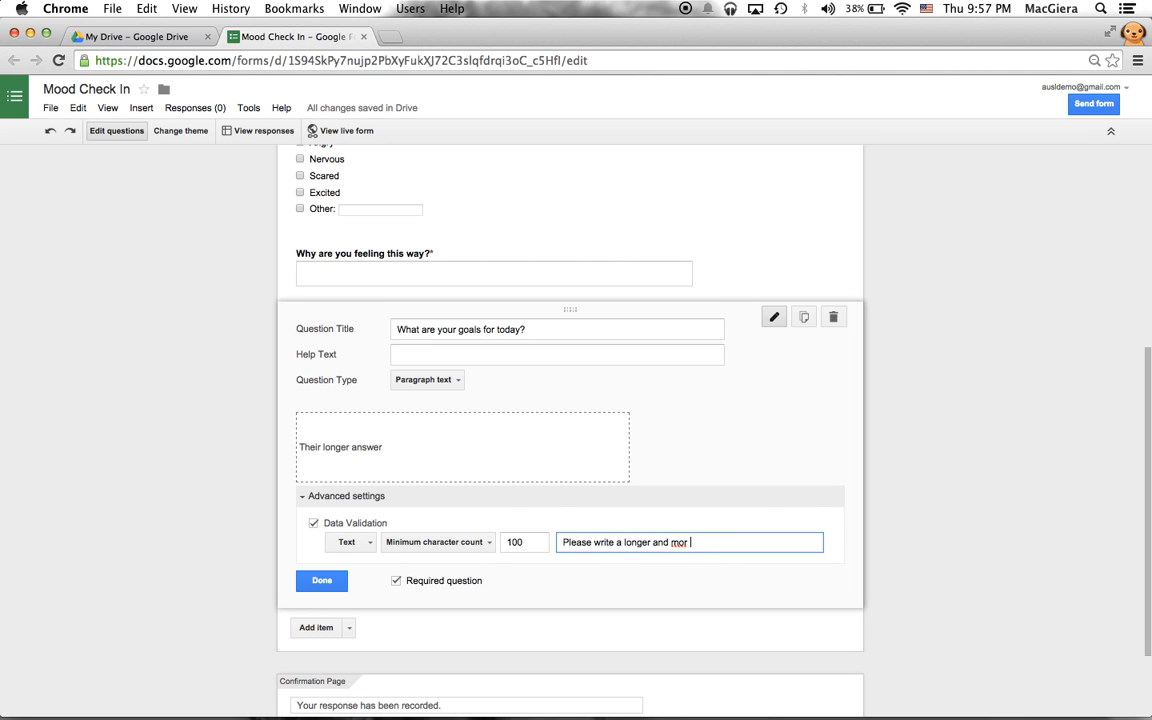
text(edetailed goal.)
click(319, 582)
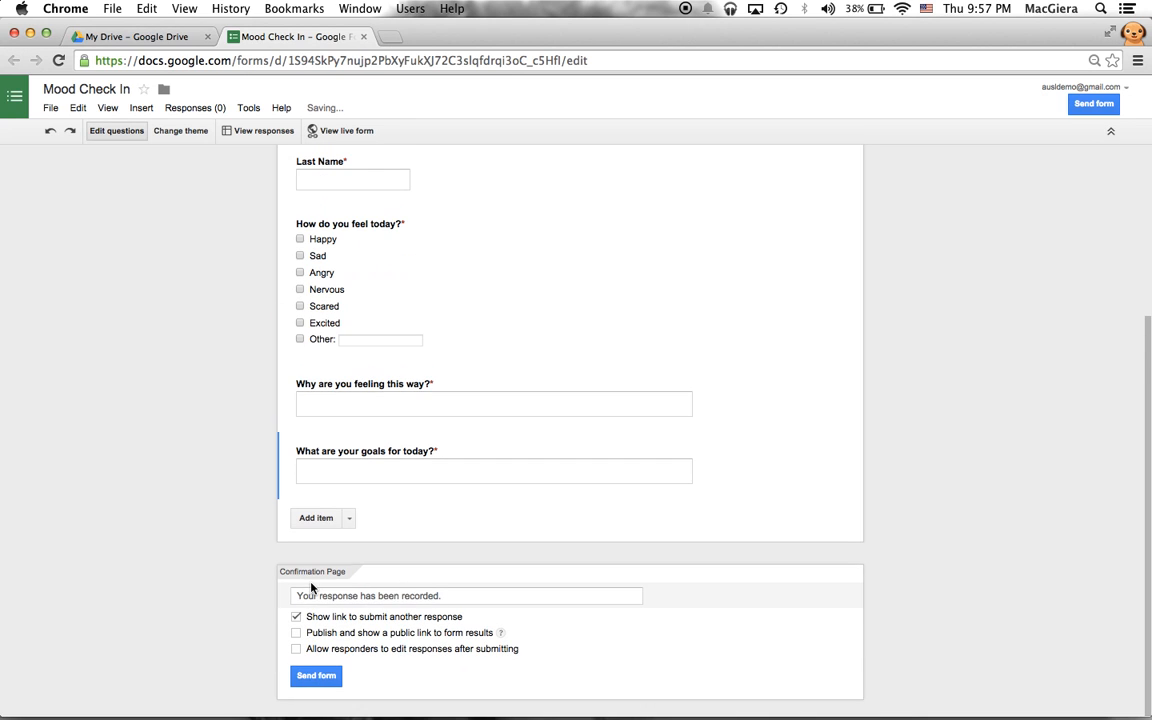
- Add a multiple-choice question titled 'Do you need a private conference with your teacher today?'
click(349, 519)
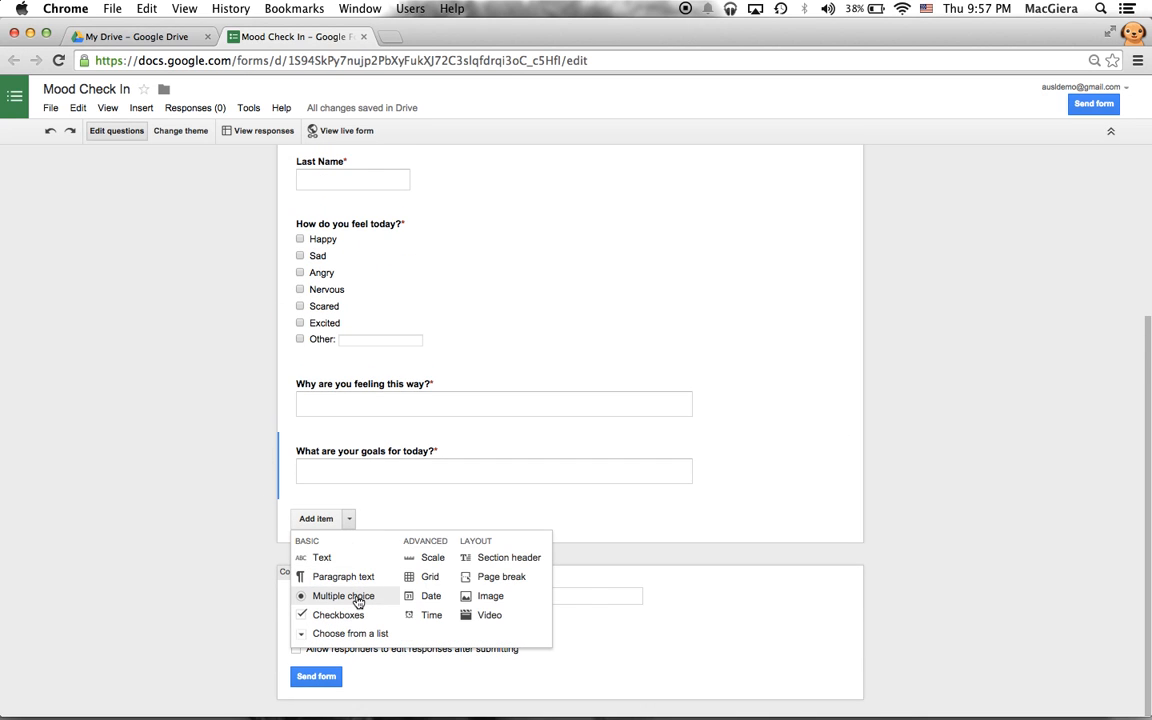
click(356, 595)
text(Do y)
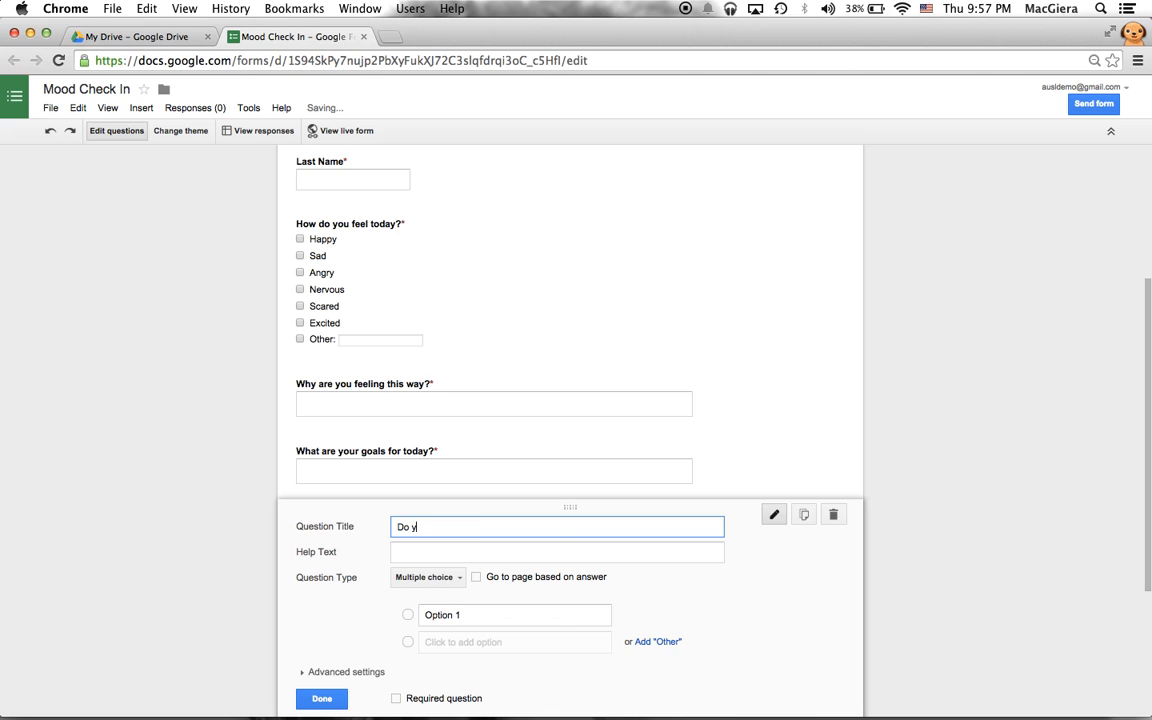
text(ou need a private )
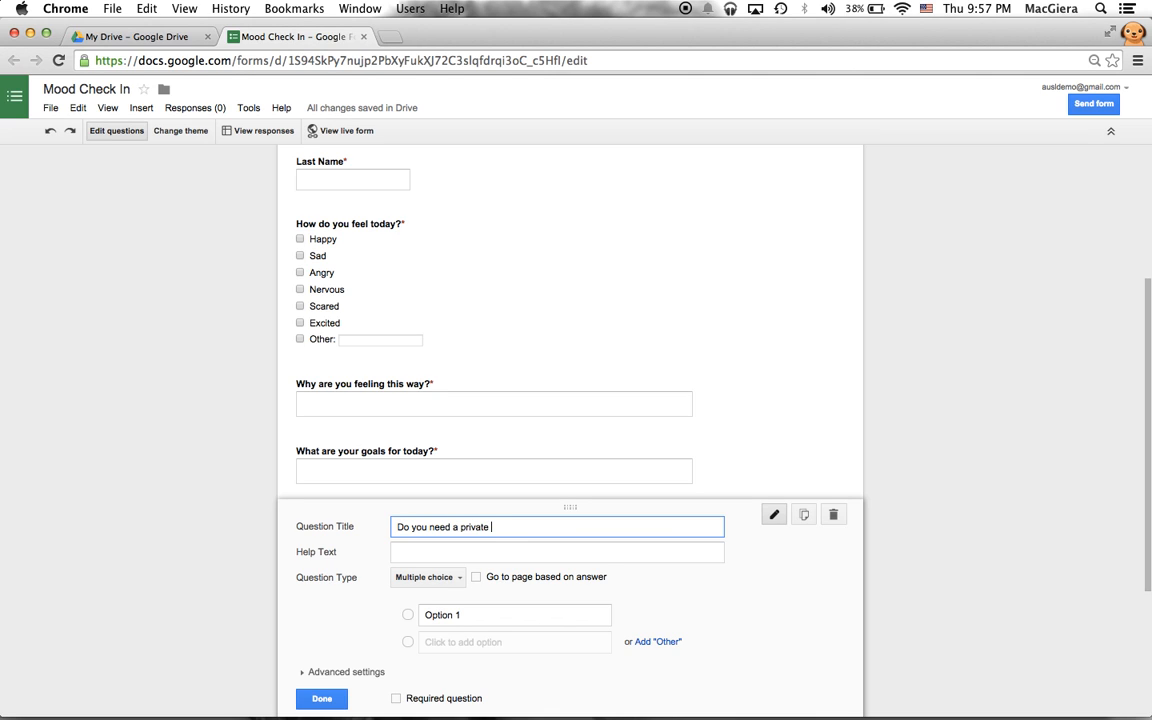
text(conference with your teacher tooay?)
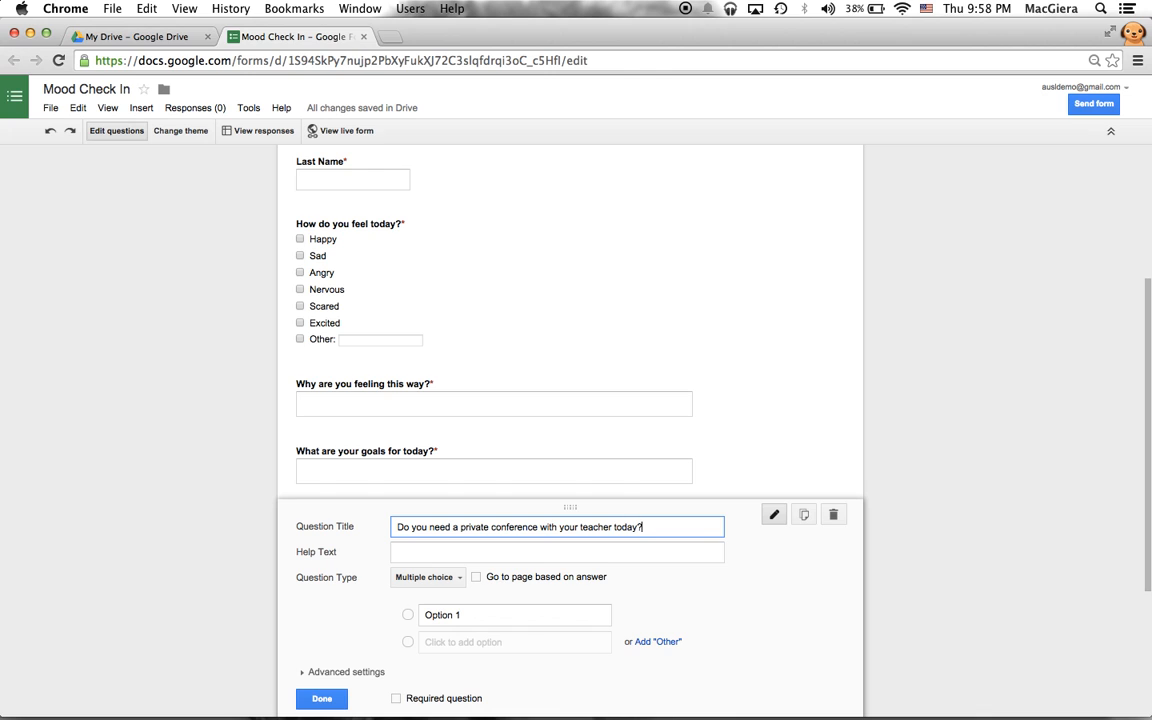
- Give the conference question answer options Yes and No and make it required
click(440, 614)
text(Yes)
key(Return)
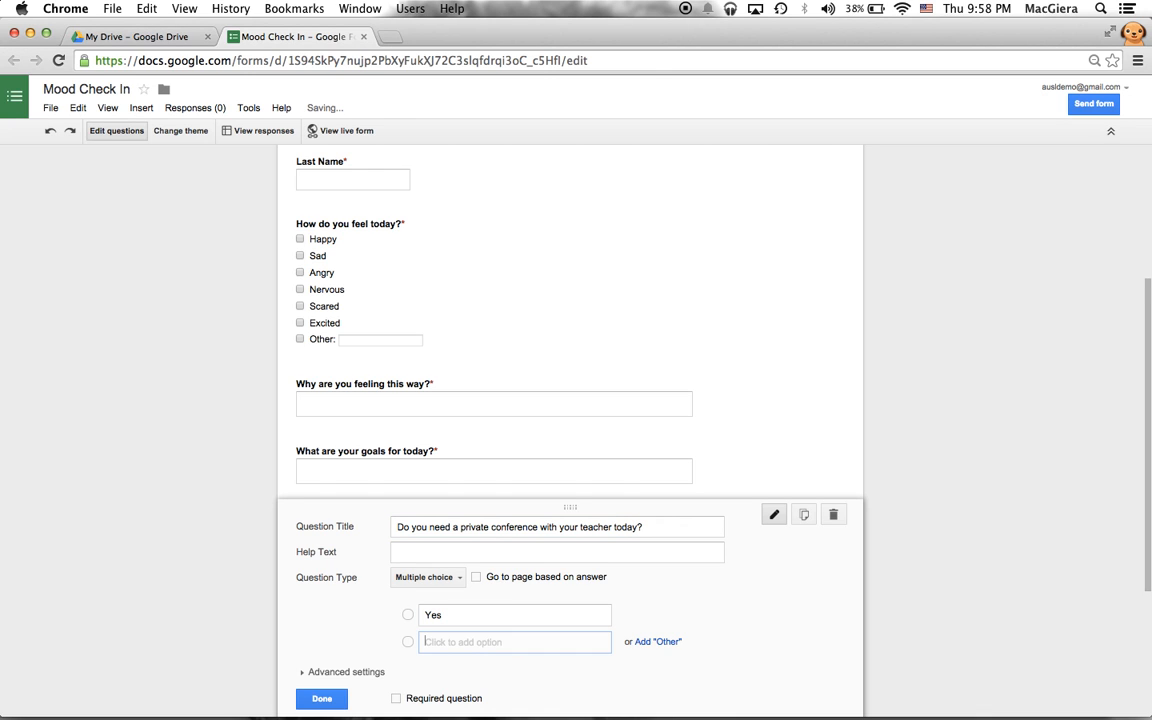
text(No)
scroll(400, 645, down, 2)
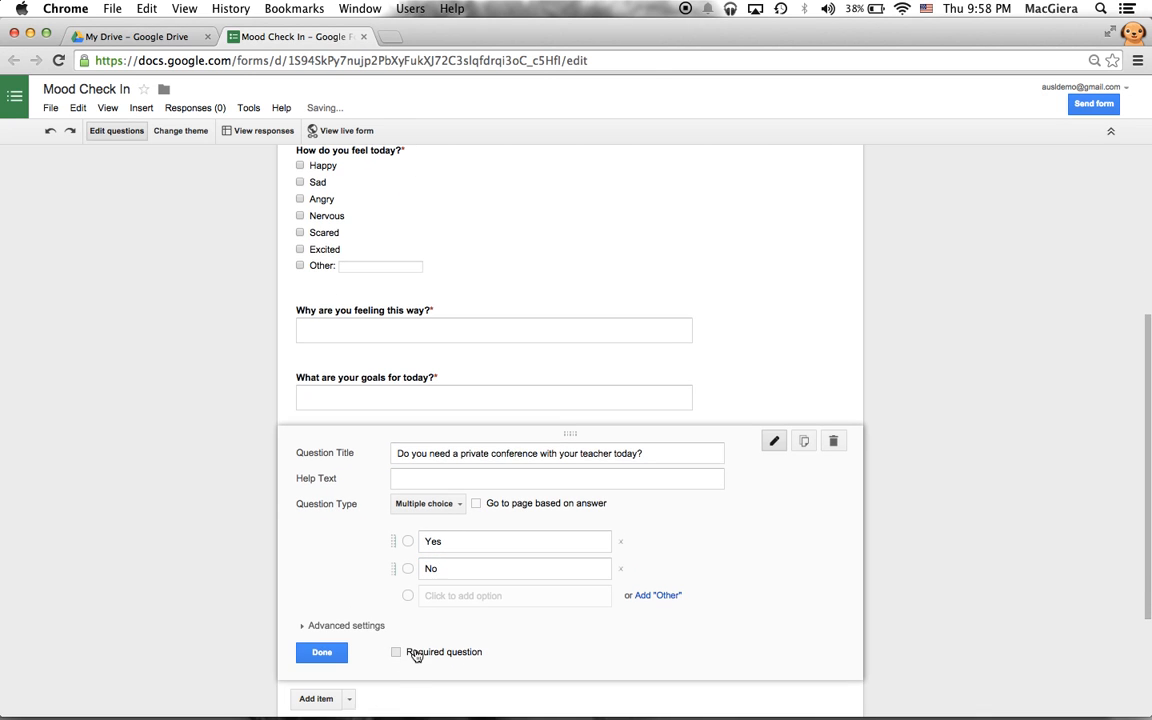
click(321, 652)
scroll(360, 494, up, 5)
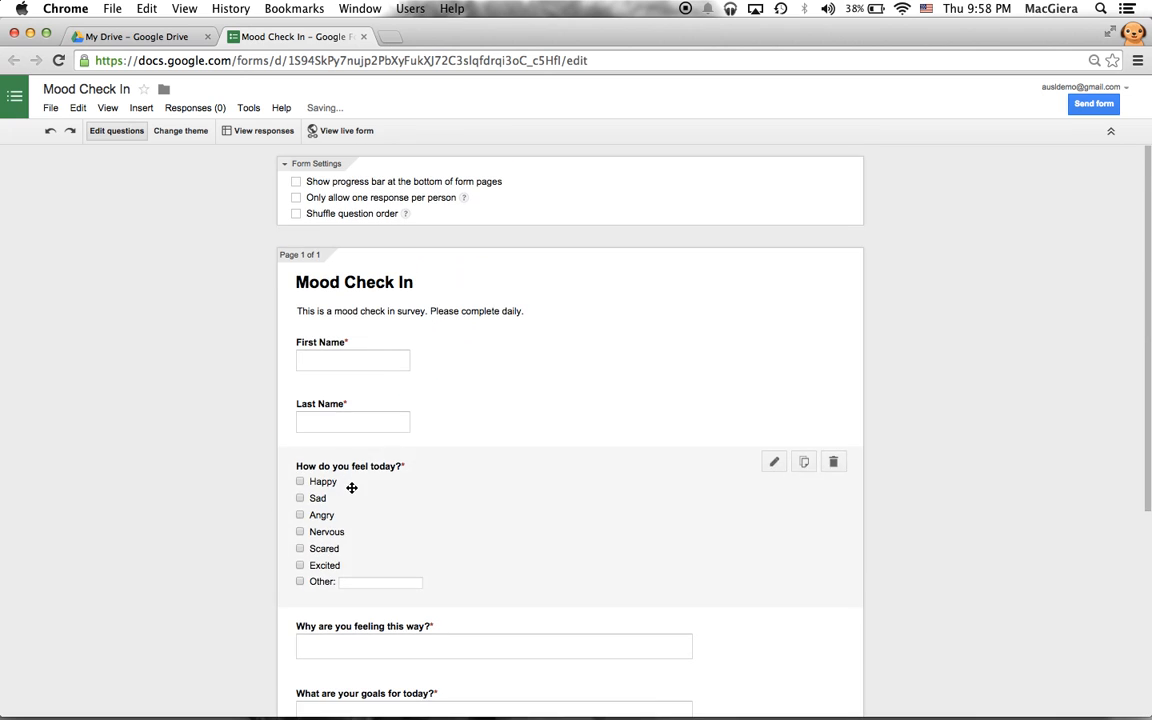
scroll(362, 496, down, 5)
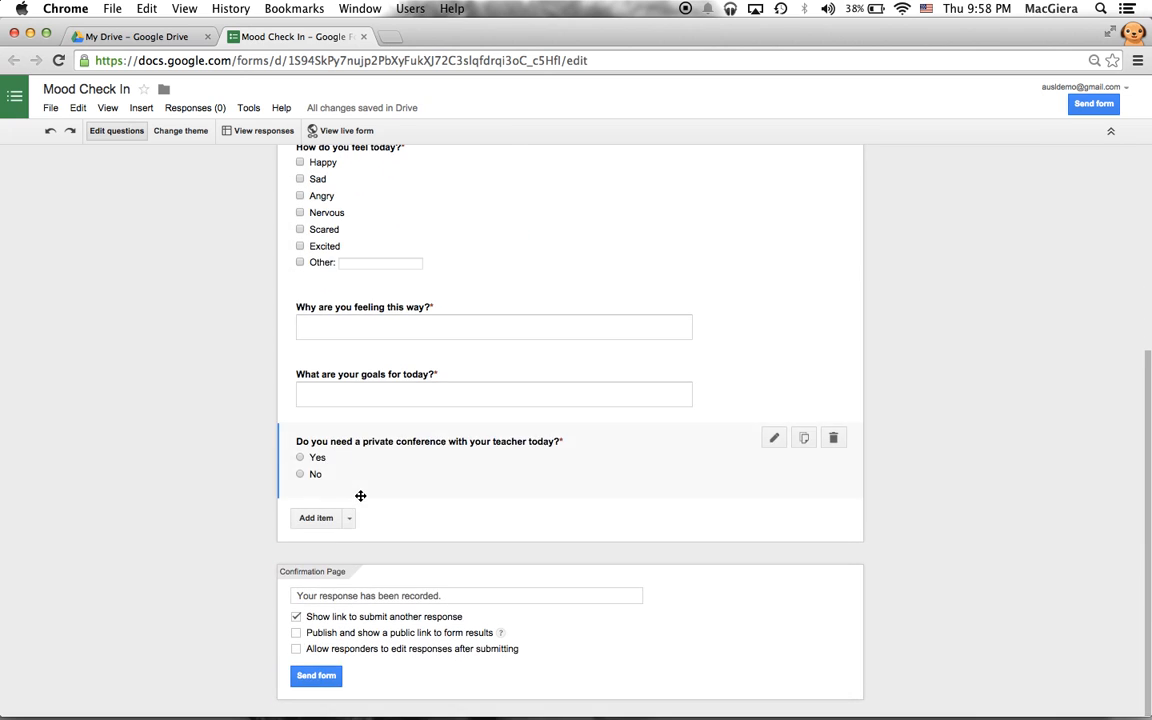
scroll(360, 495, up, 4)
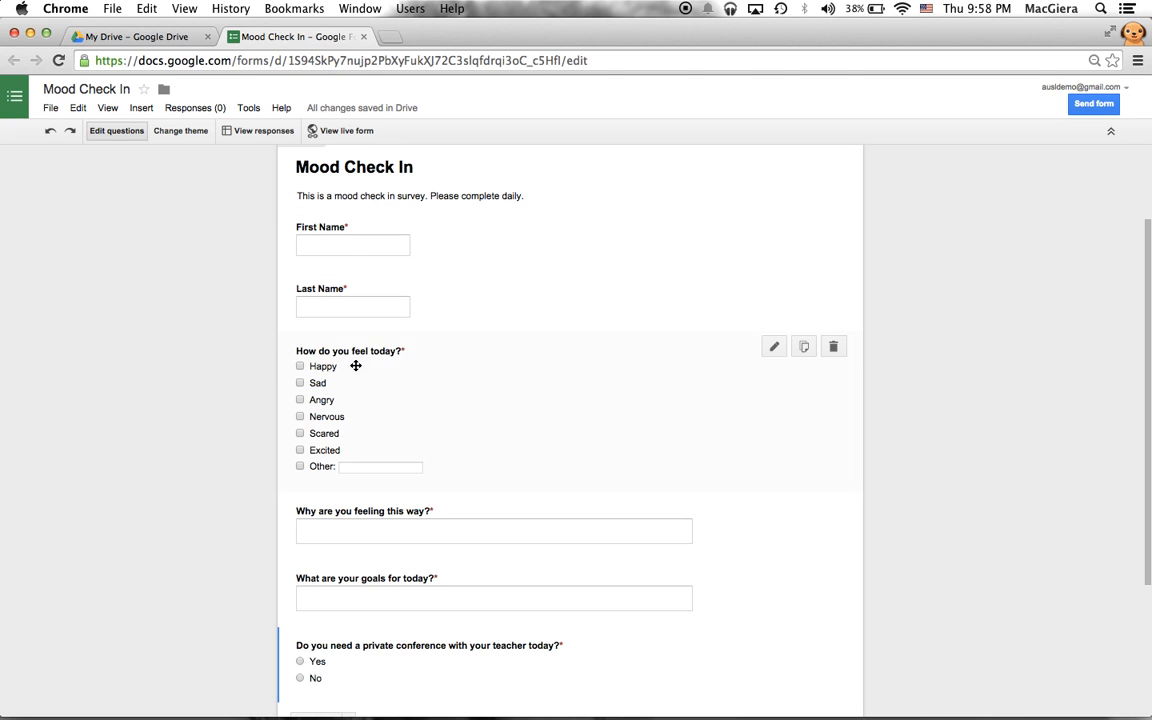
scroll(249, 432, down, 5)
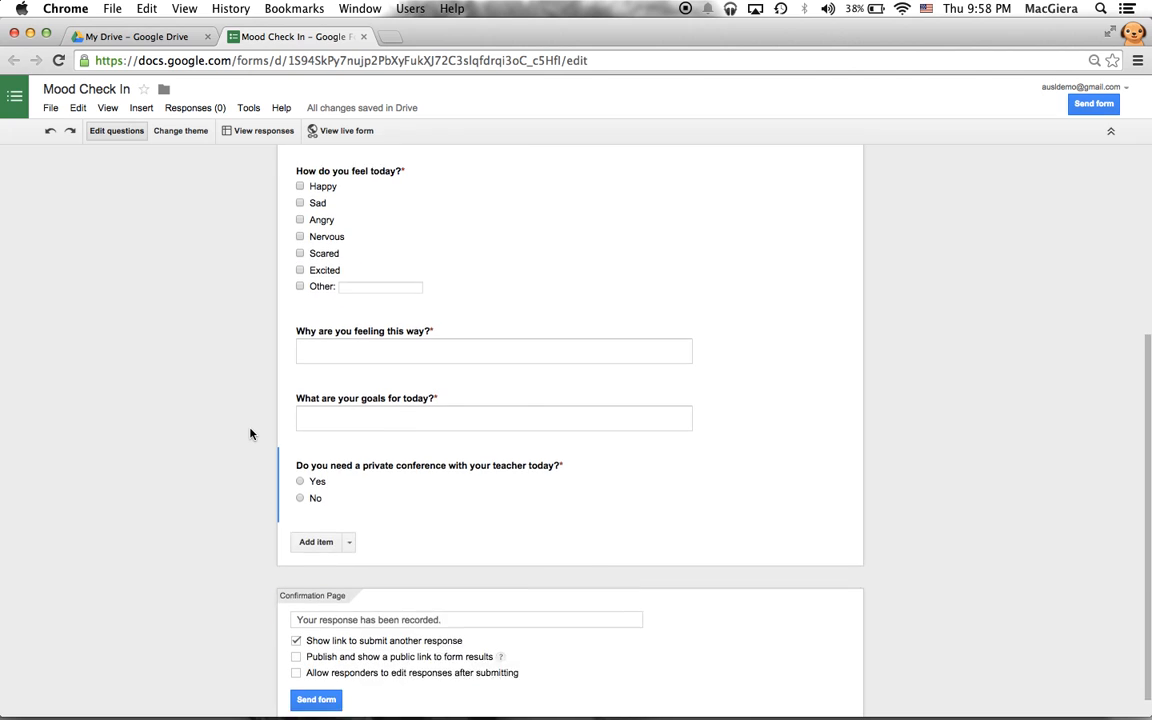
- Replace the confirmation message with a thank-you for sharing your mood, and allow responders to edit responses
click(372, 595)
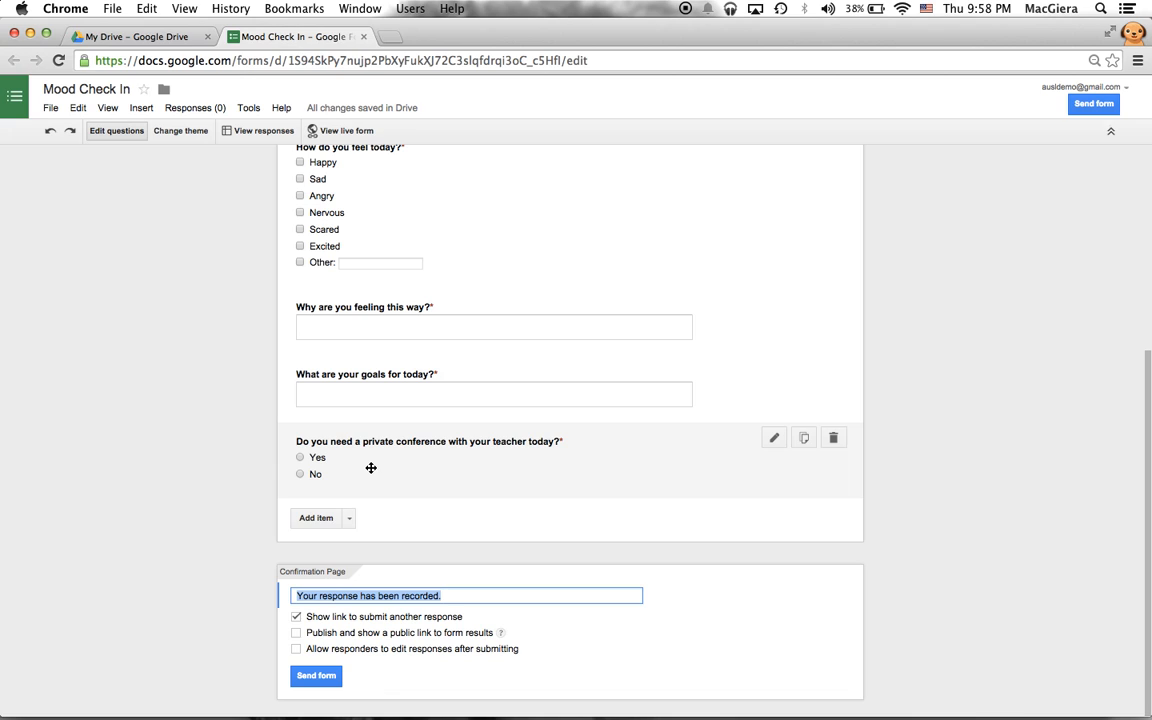
text(Thank you fo)
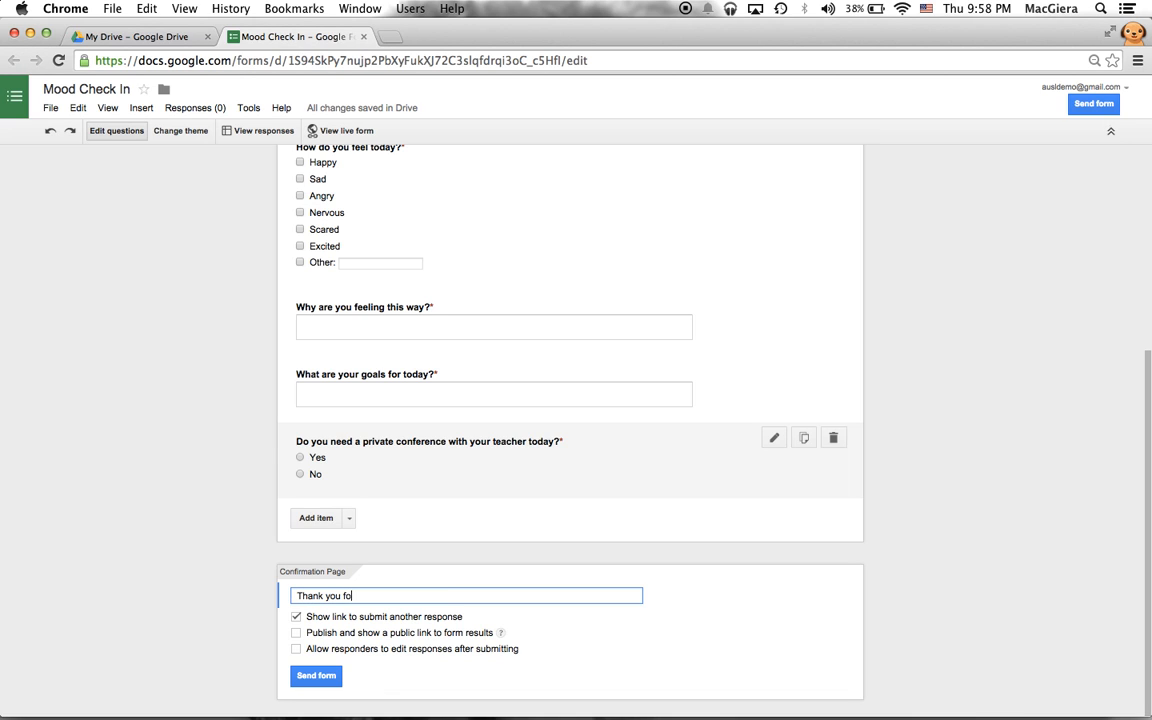
text(r sharing your mood with me today! I ho)
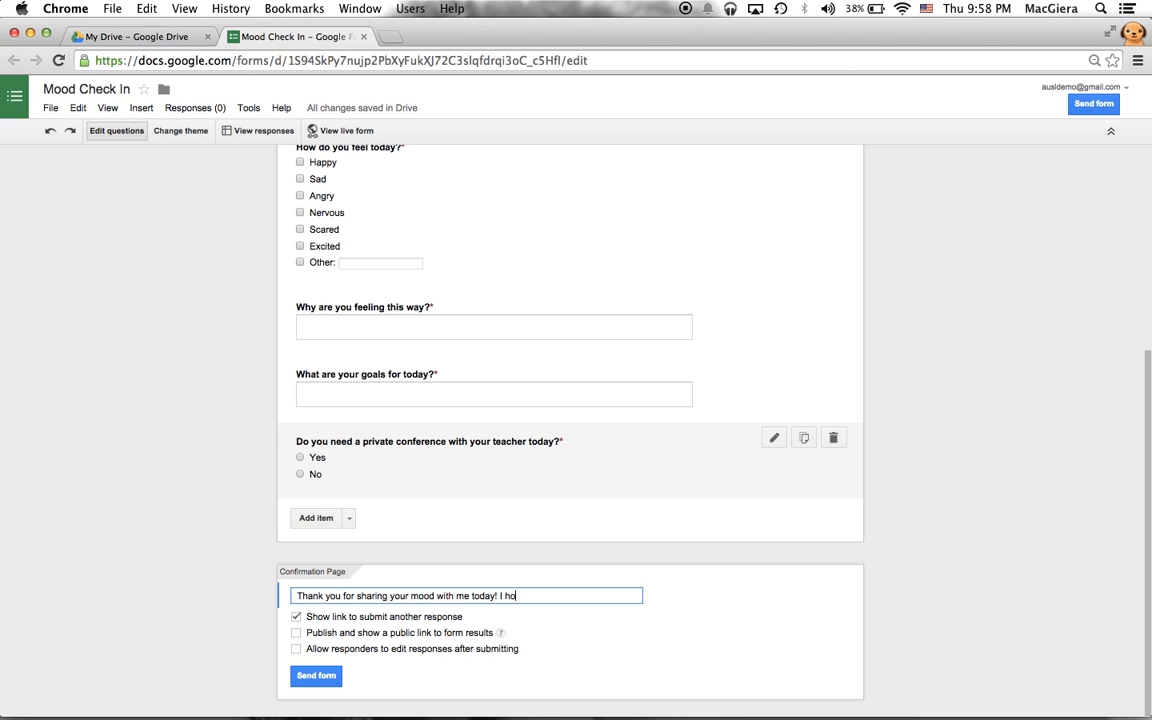
text(pe you have a fabulous day and meet your goals!)
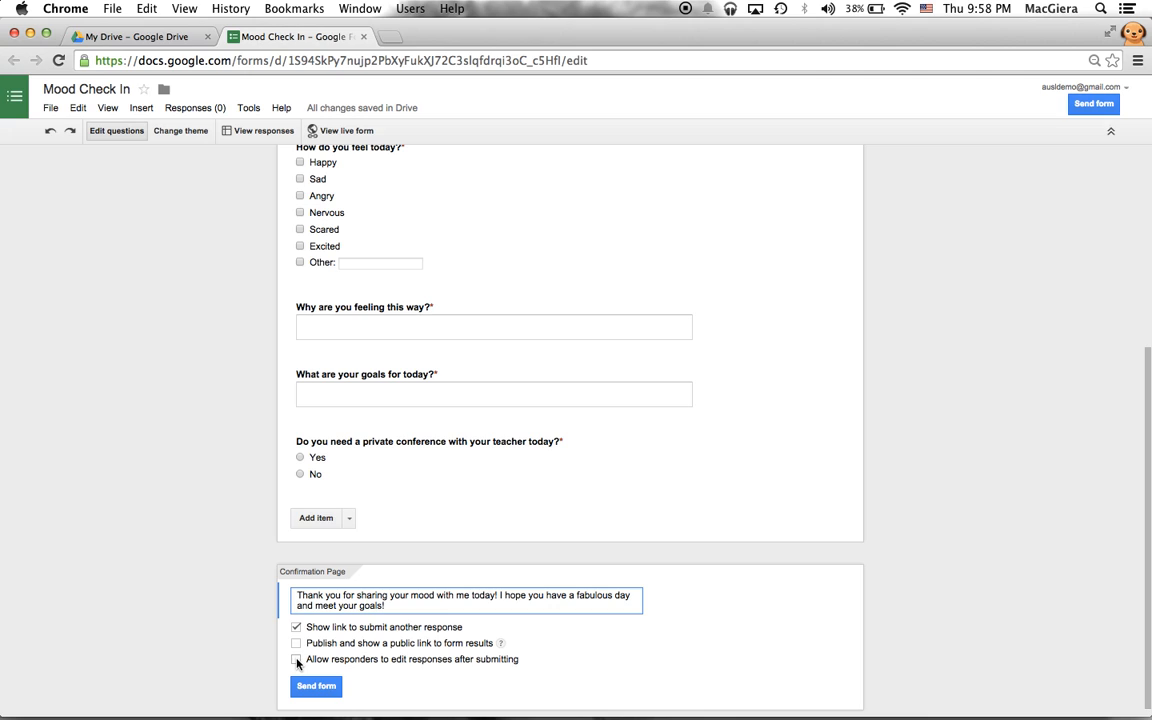
click(296, 660)
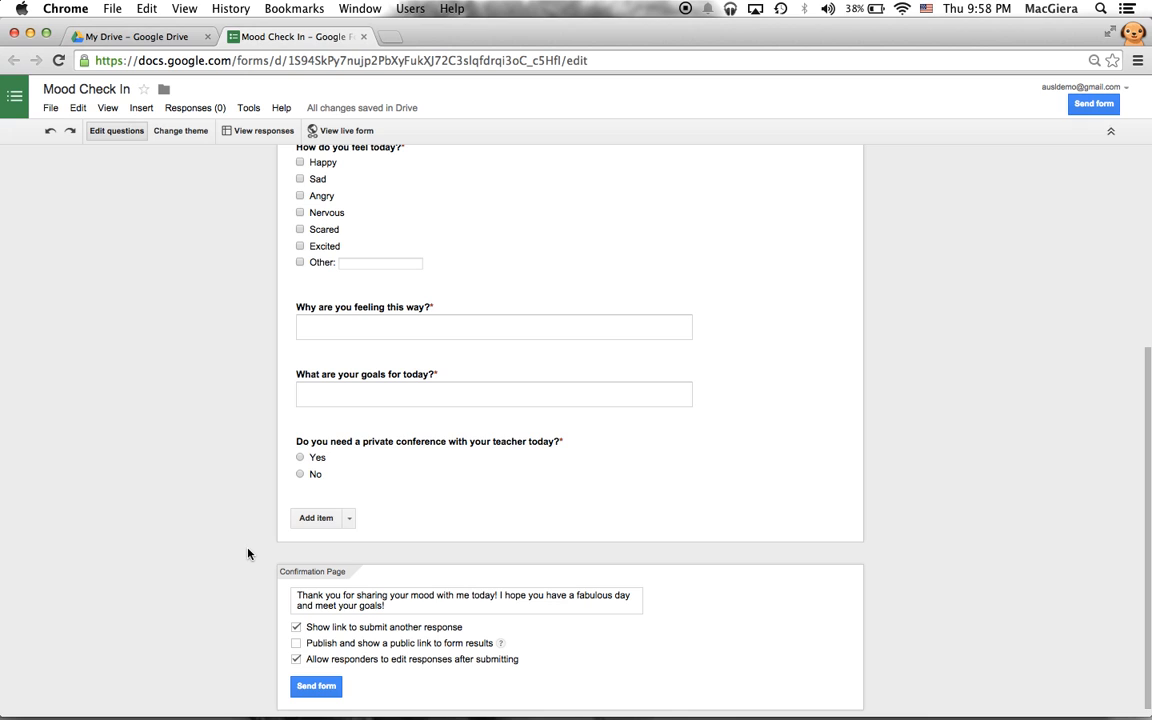
- Open the form's Send sharing options, then close them again
click(317, 687)
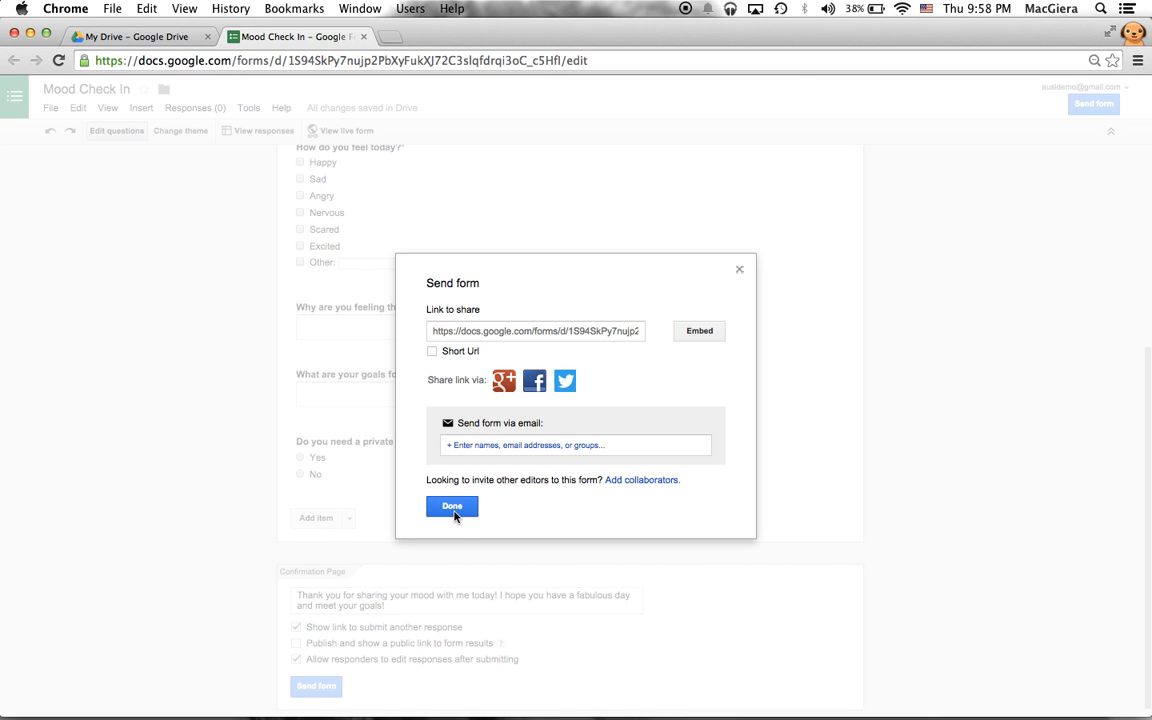
click(452, 507)
scroll(391, 640, up, 5)
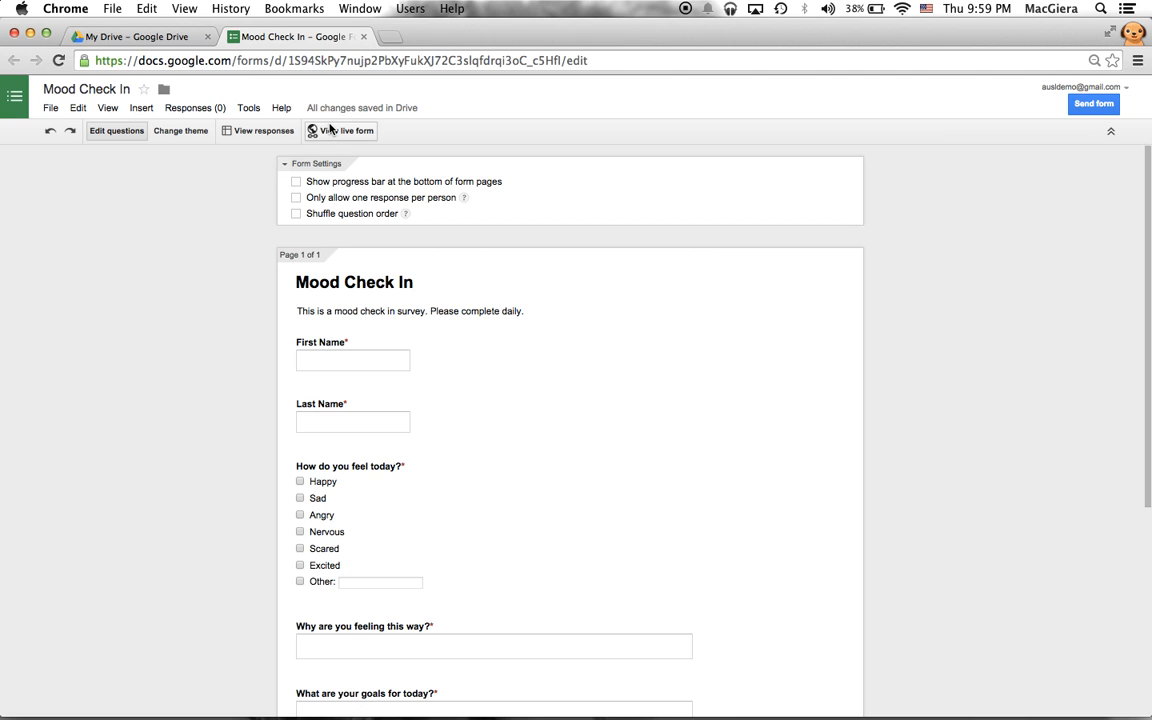
- Open the live Mood Check In form, scroll through it, and copy its web address
click(333, 134)
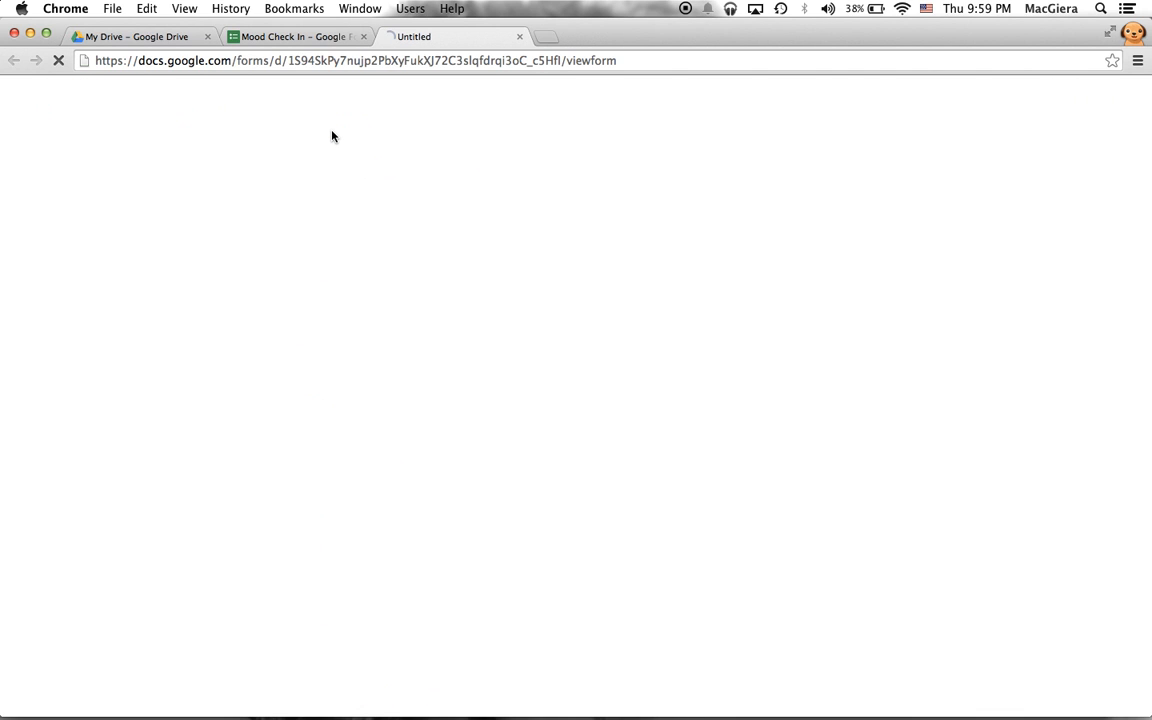
scroll(293, 247, down, 5)
scroll(293, 247, up, 5)
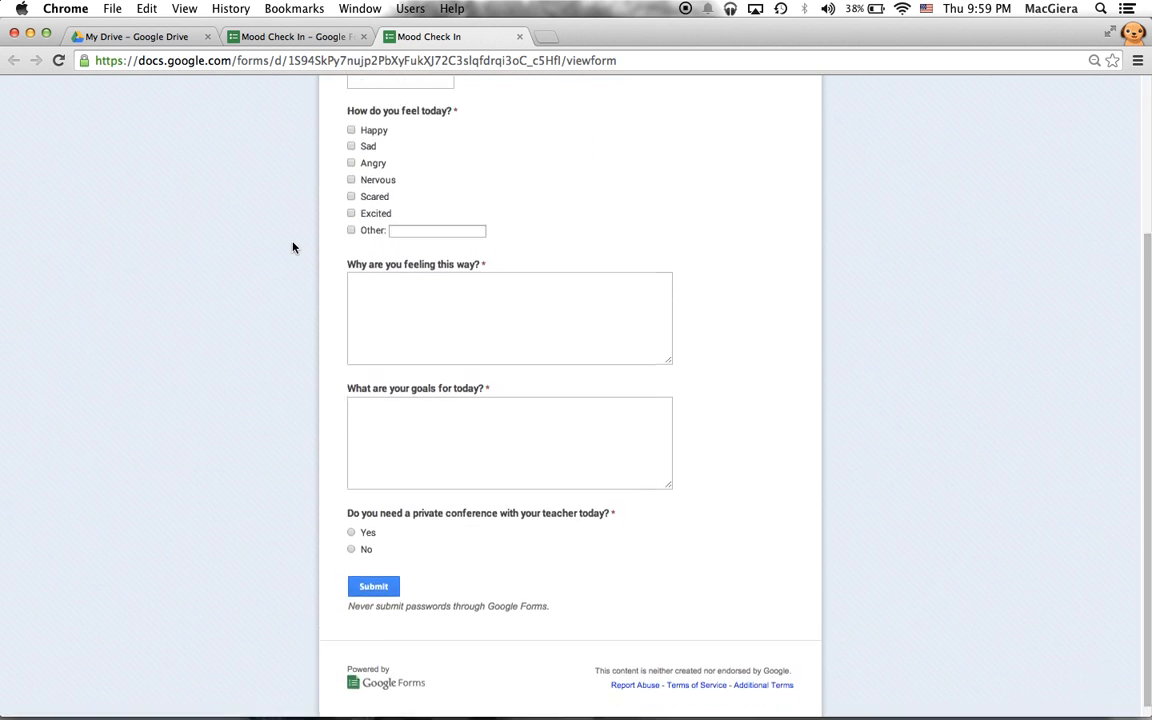
click(166, 60)
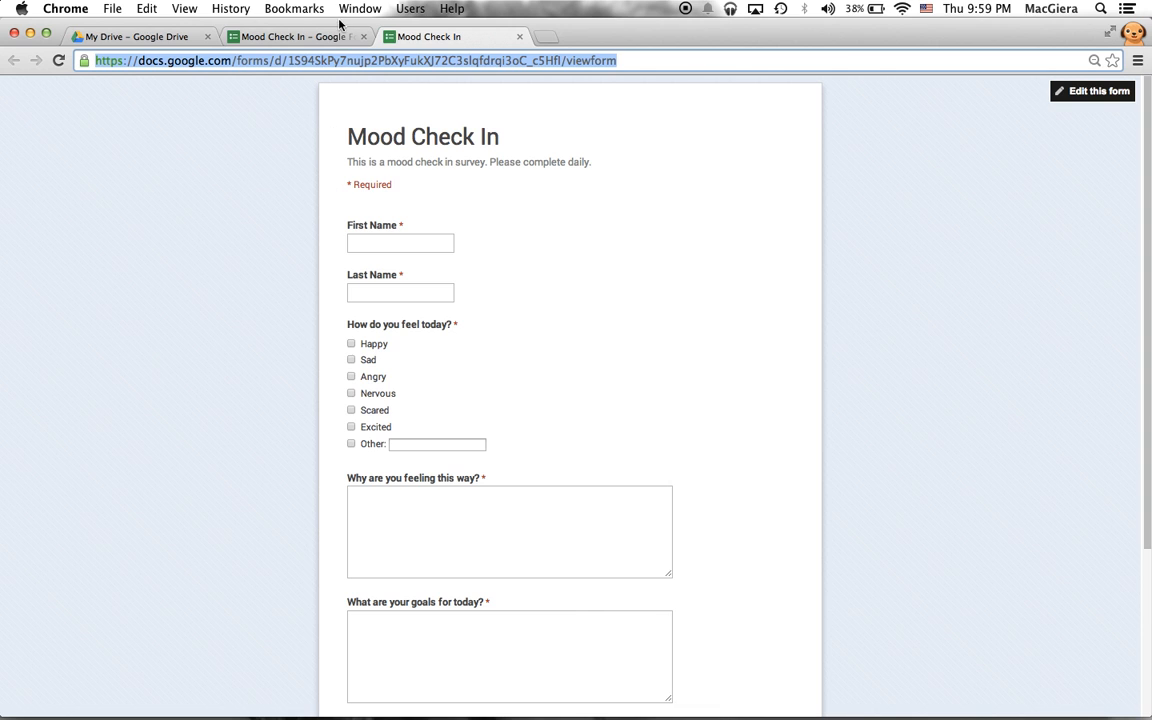
scroll(430, 137, down, 5)
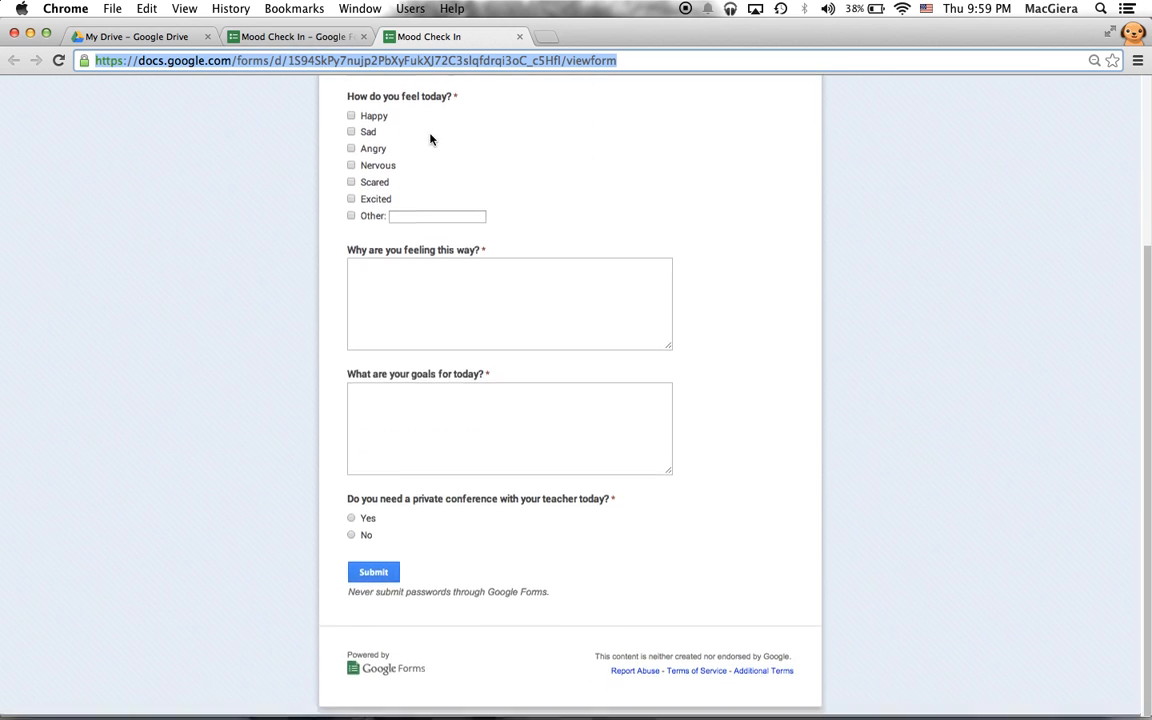
scroll(430, 137, up, 5)
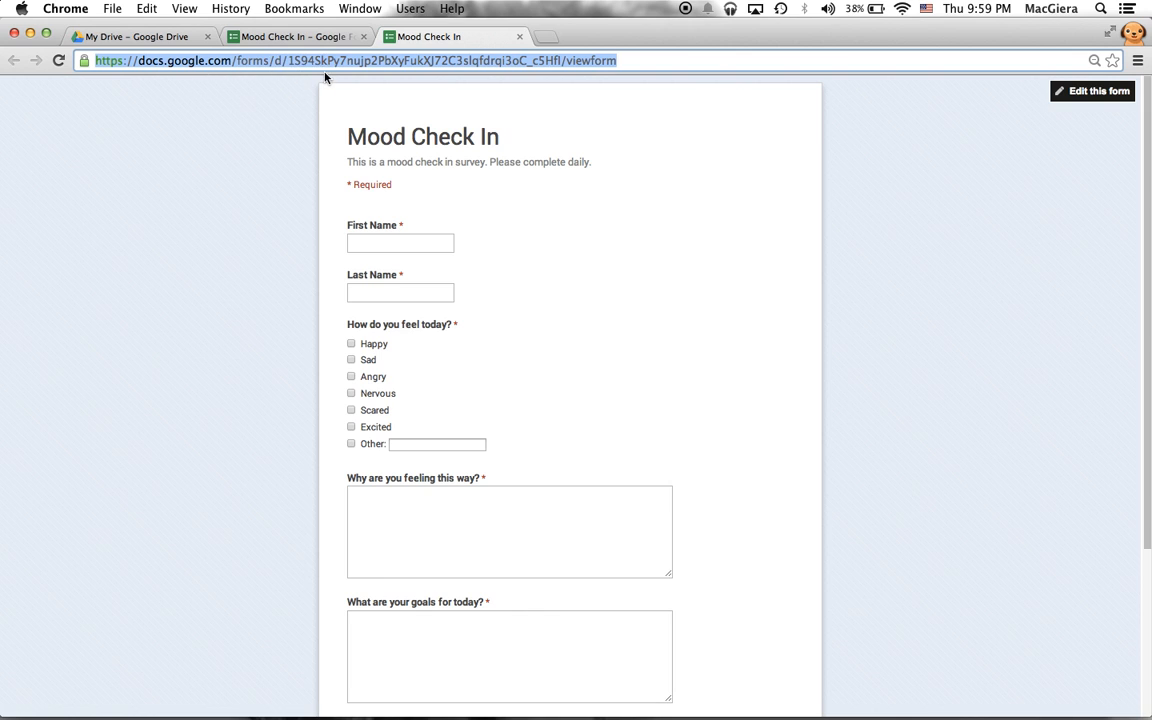
- Go to bit.ly in a new browser tab
click(546, 38)
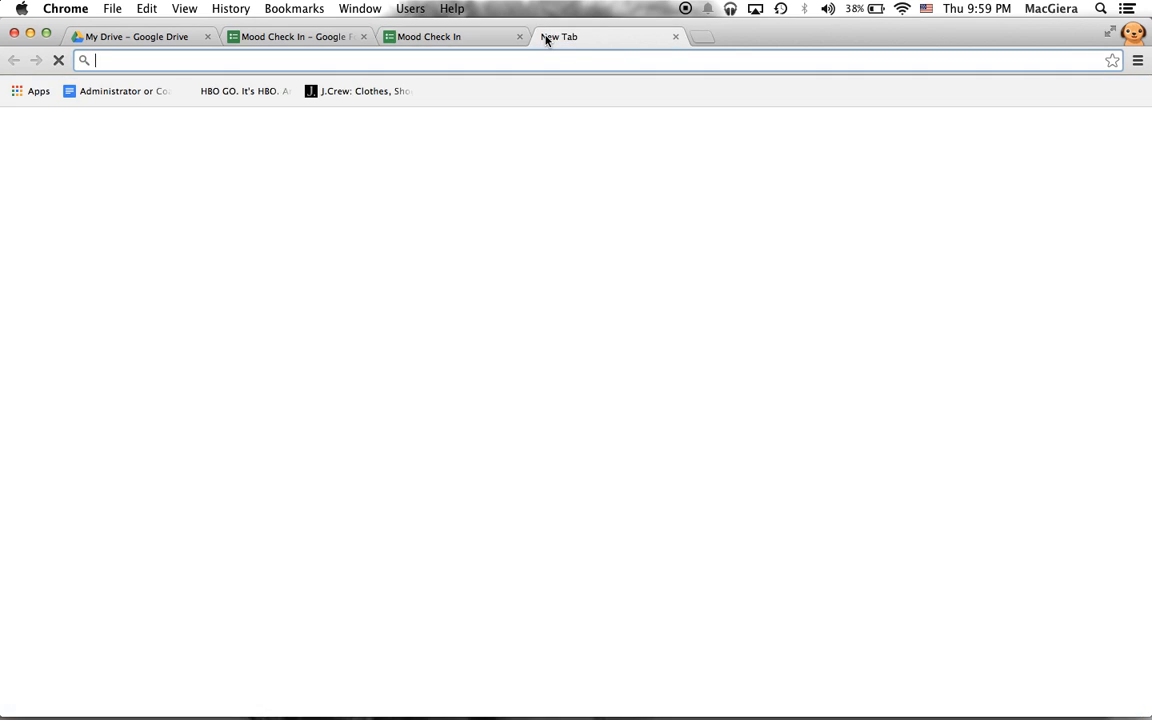
text(bit,)
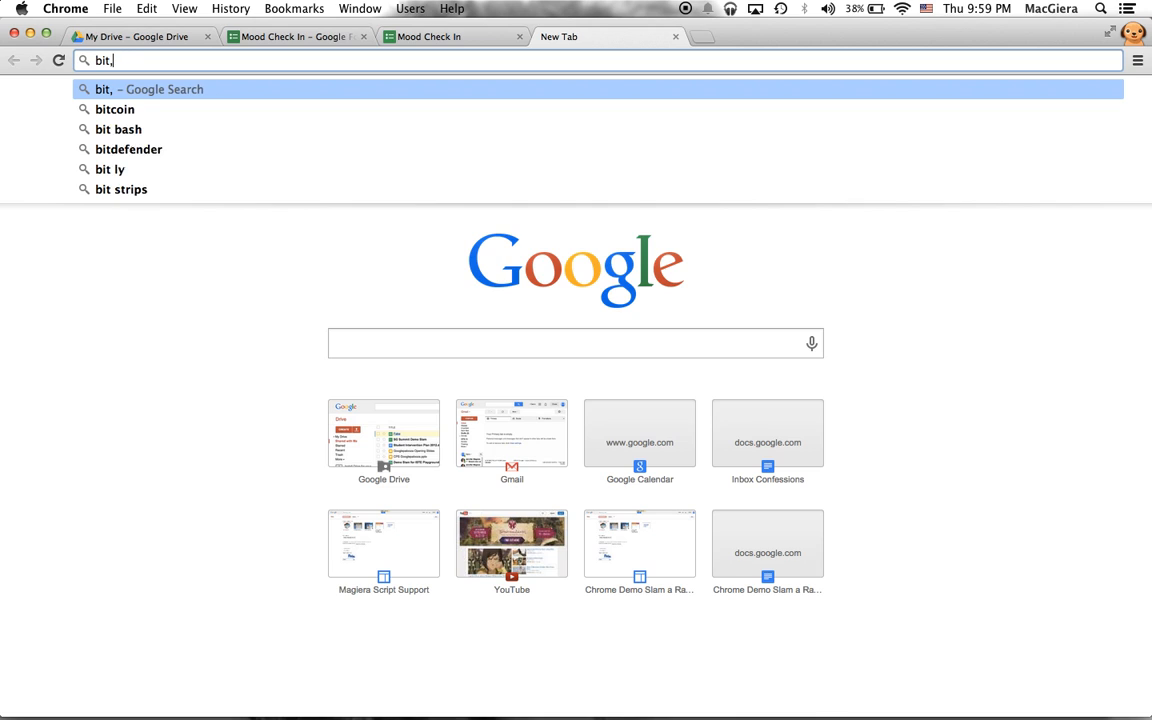
key(BackSpace)
text(.ly)
key(Return)
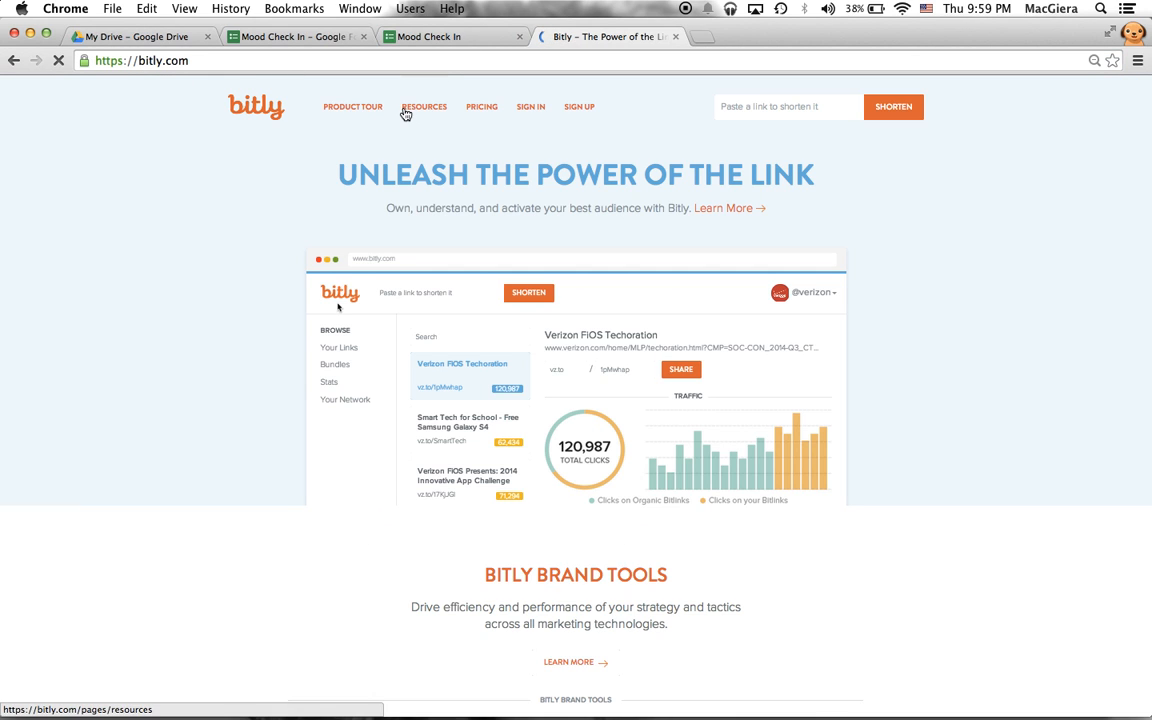
- Sign up for a free Bitly account with a username, email address and password
click(576, 110)
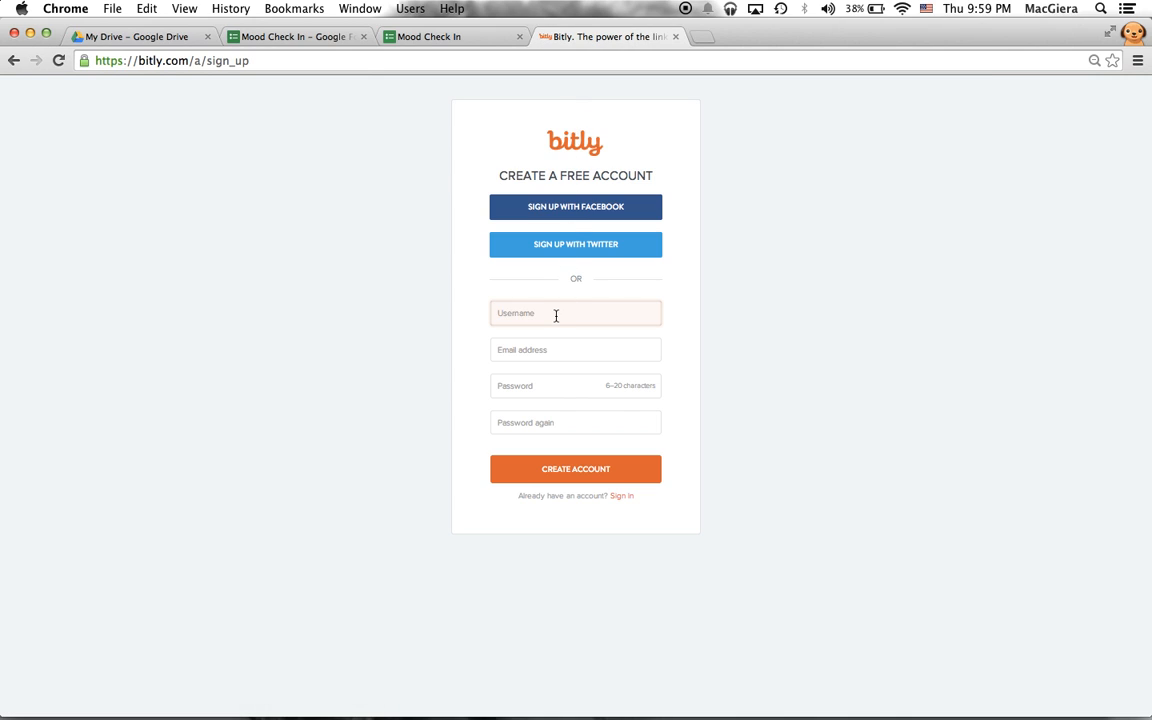
text(ausldemo)
key(Tab)
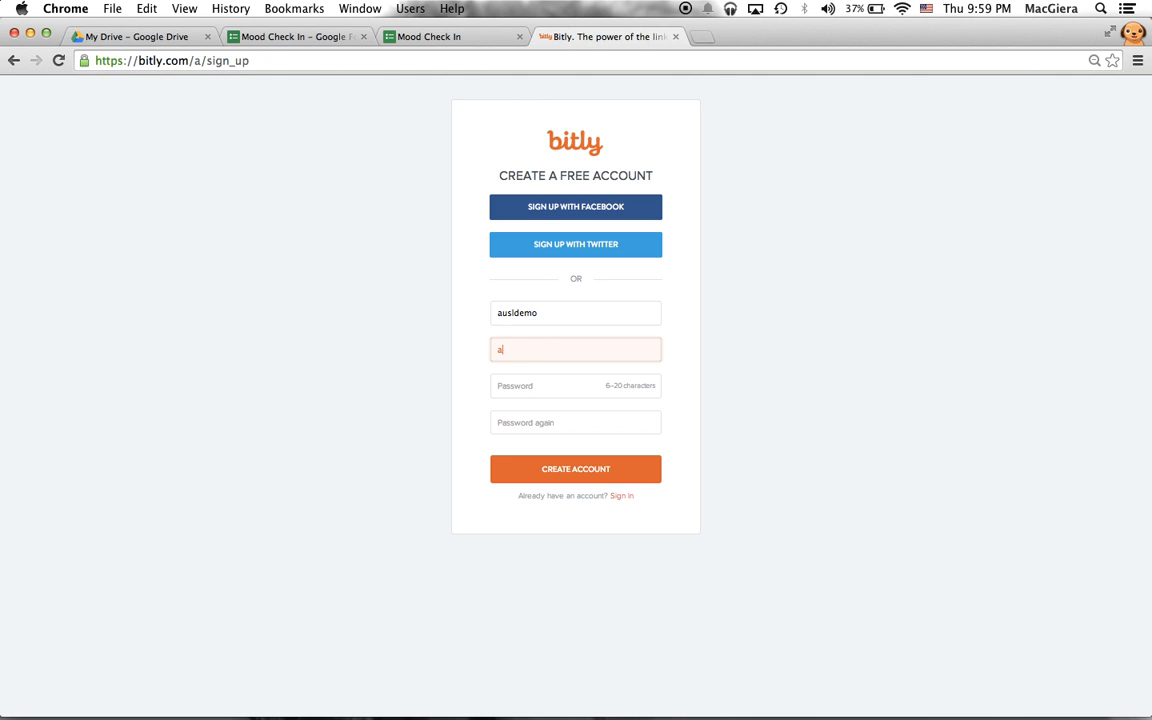
key(Tab)
text(******)
key(Tab)
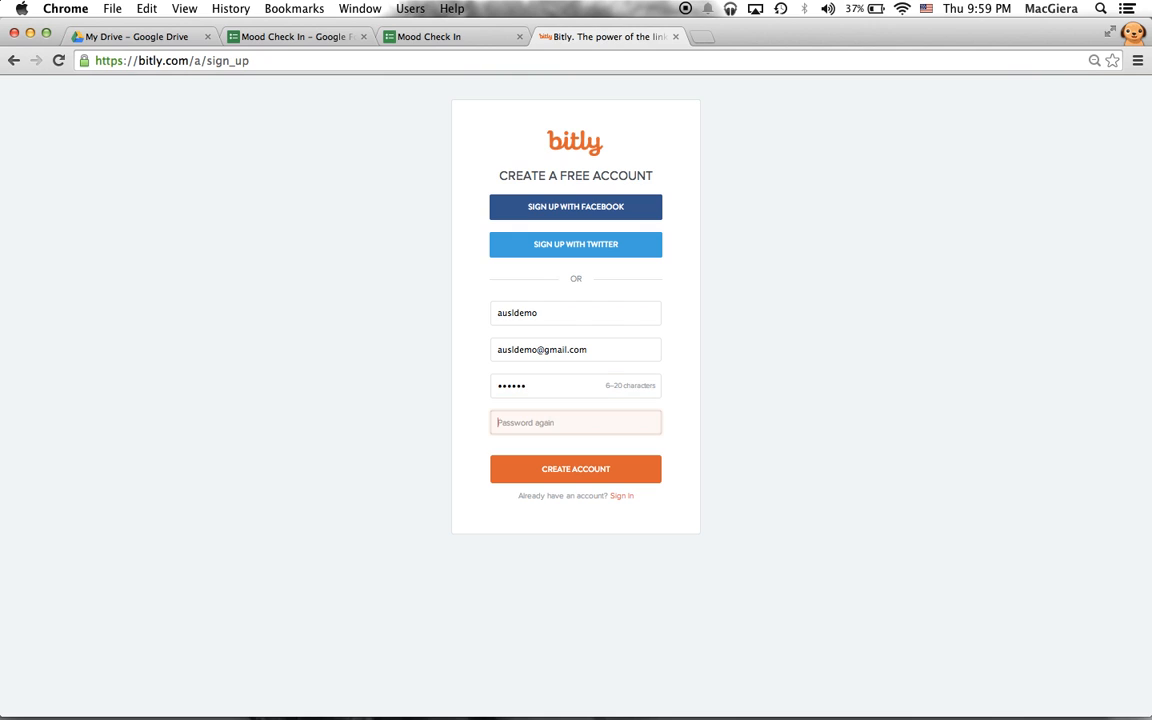
text(******)
click(565, 470)
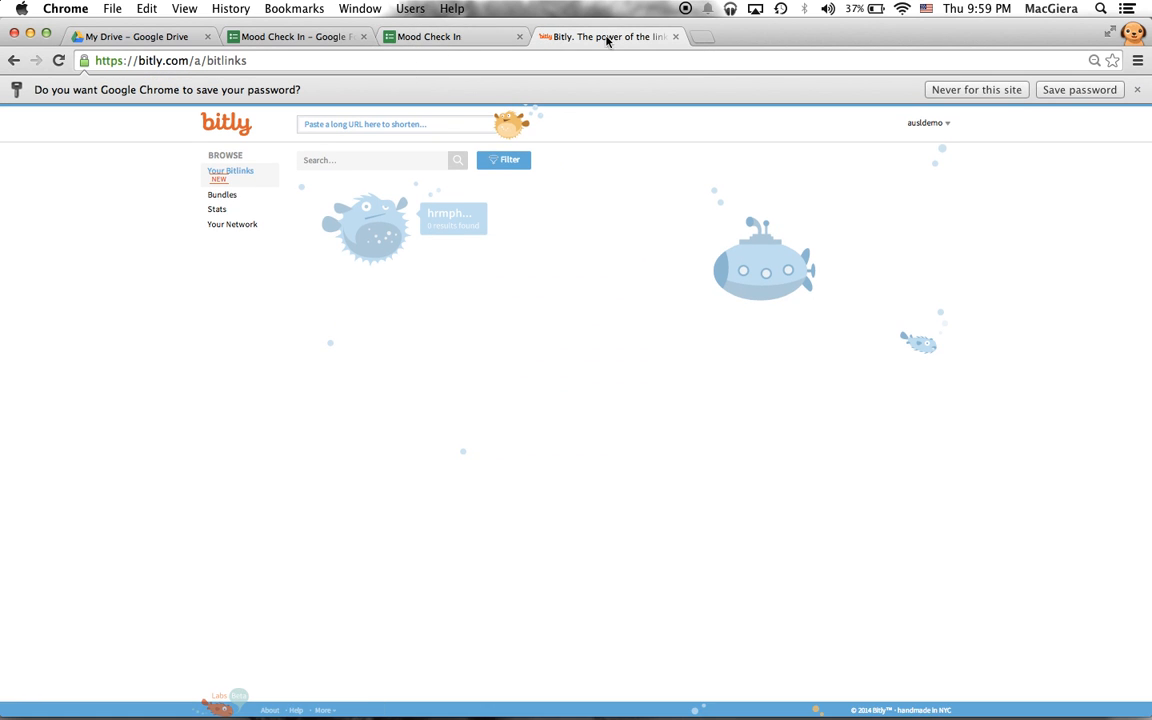
click(1075, 89)
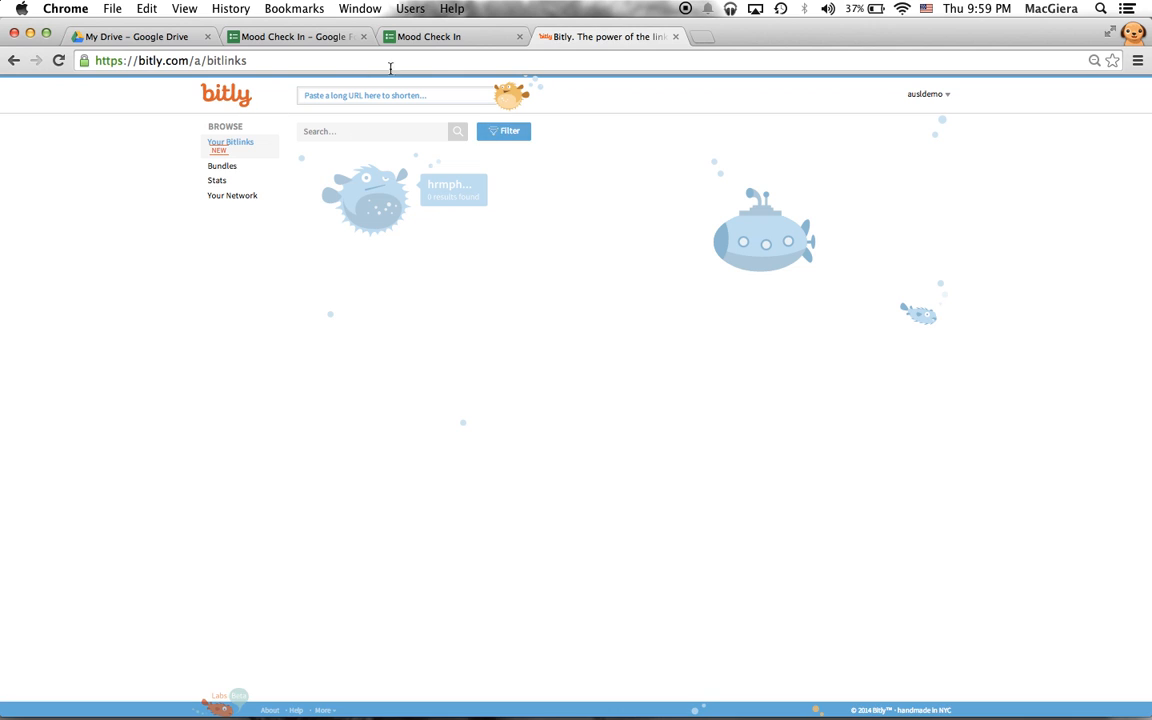
- Paste the live form's link into Bitly to shorten it to bit.ly/1wa1BCG
click(450, 38)
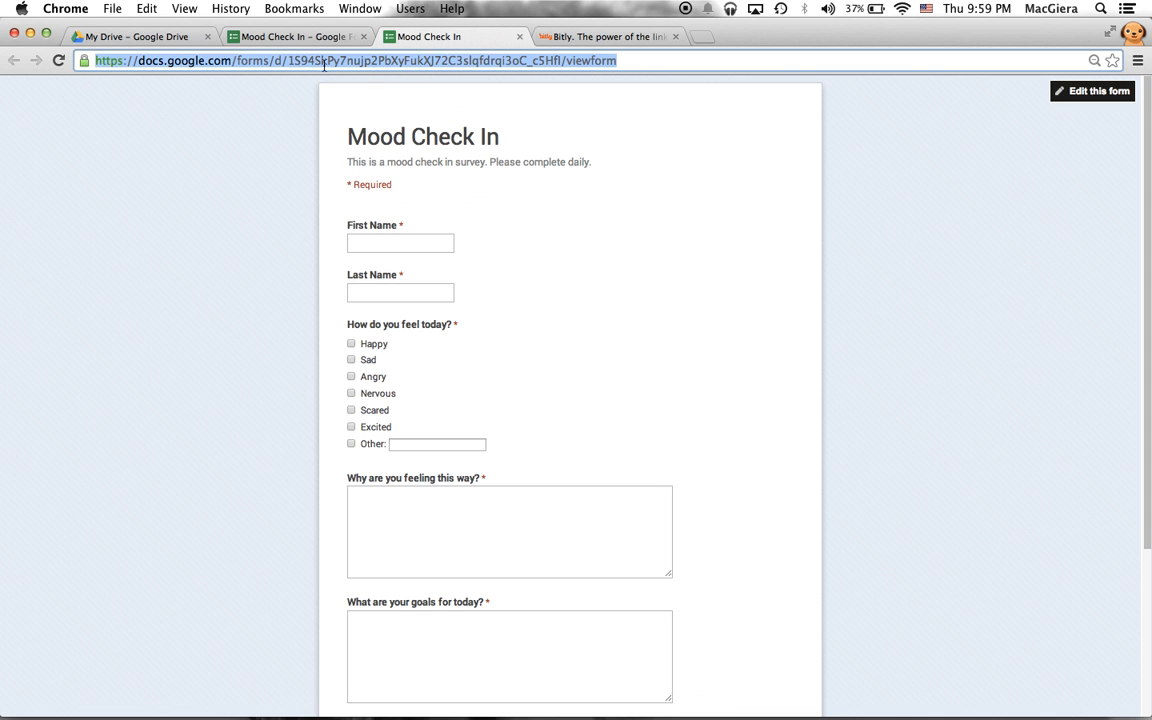
click(575, 37)
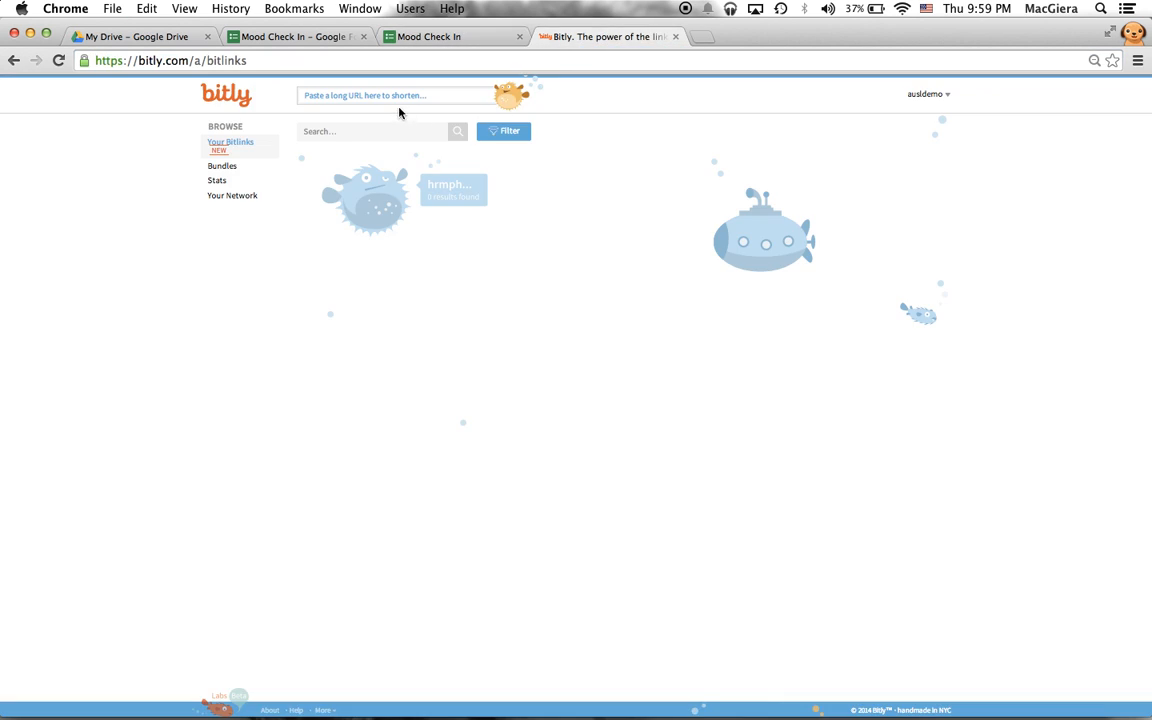
key(super+v)
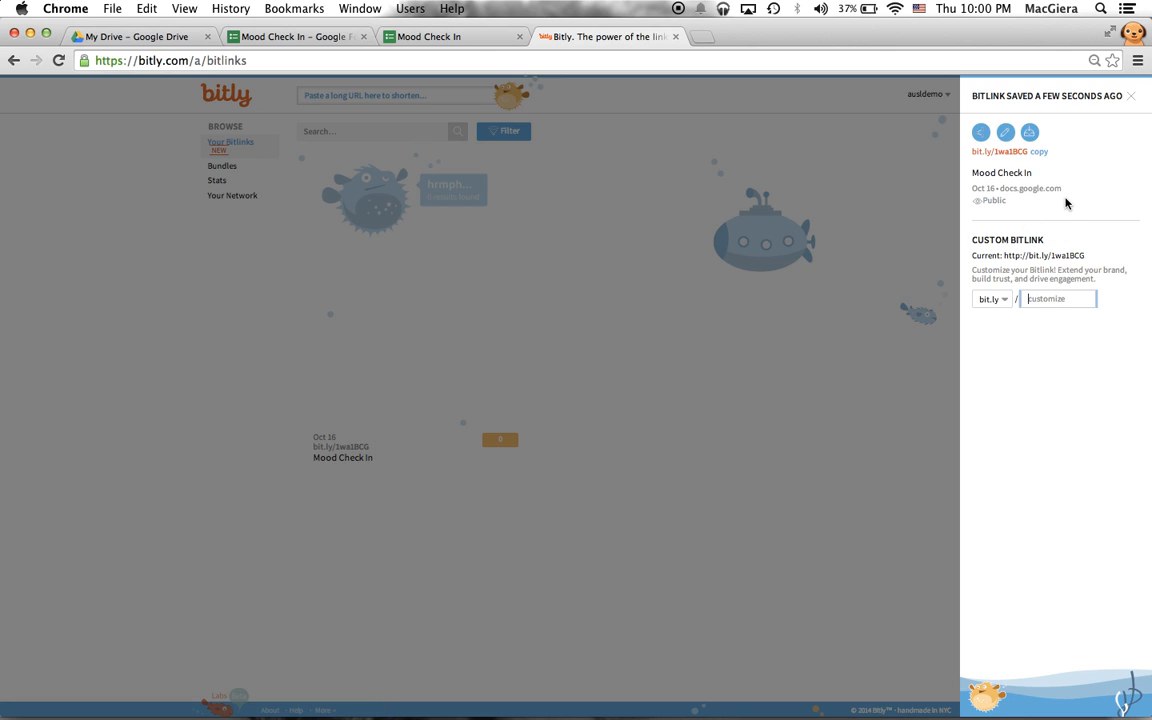
- Give the bitlink a custom name ending in moodcheckin, then copy the new short link
text(ausl)
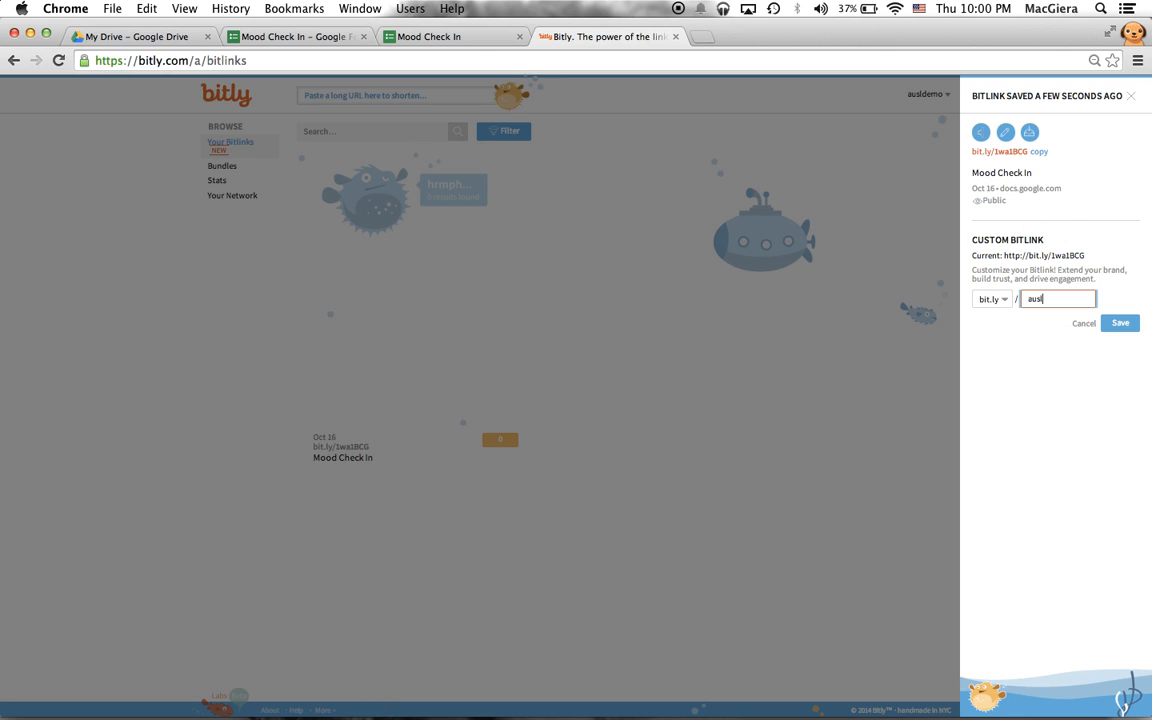
text(demomoodcheckin)
key(Return)
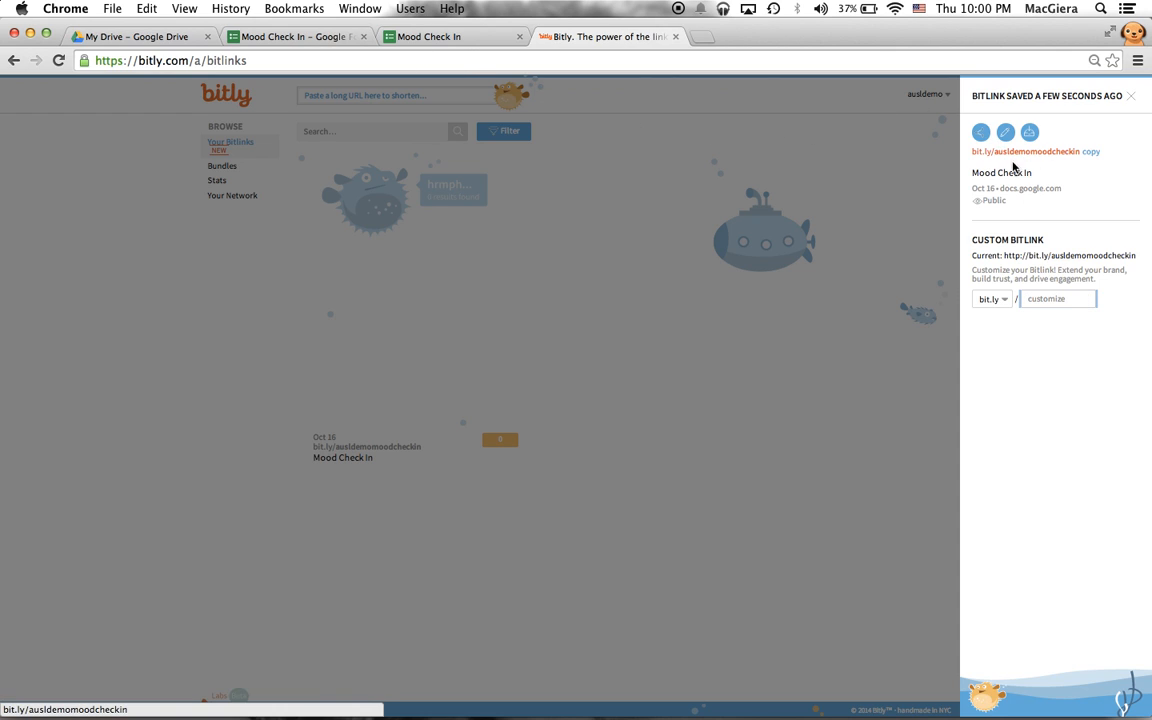
click(435, 40)
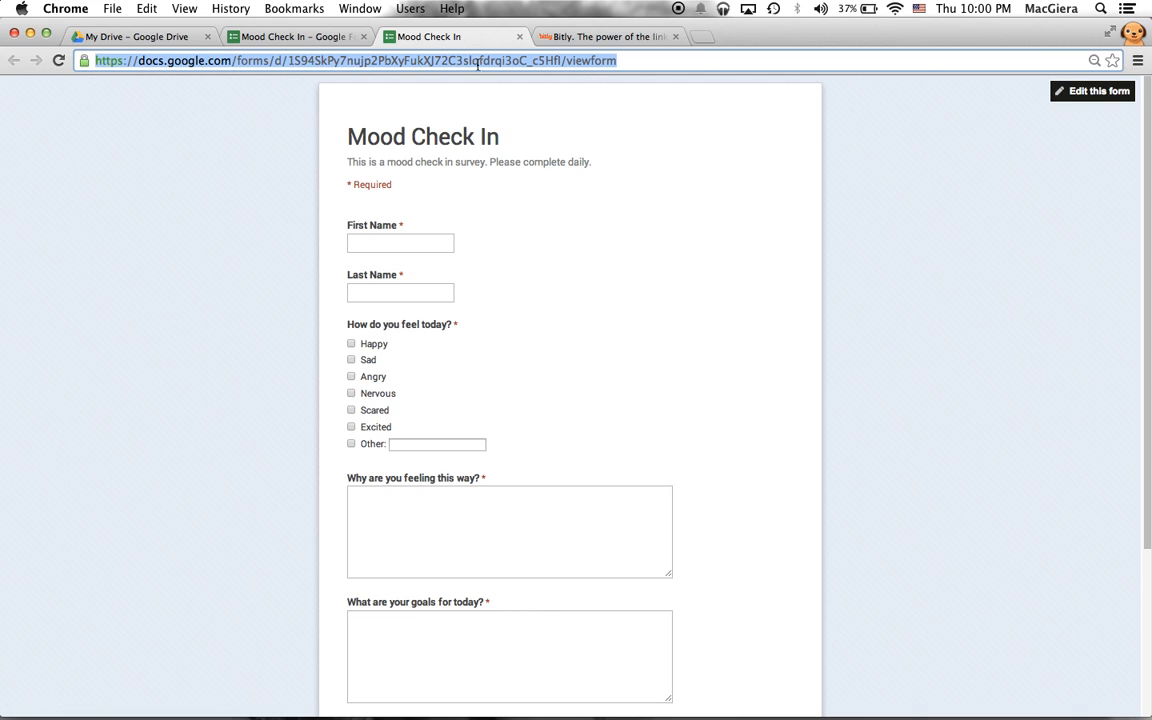
click(575, 40)
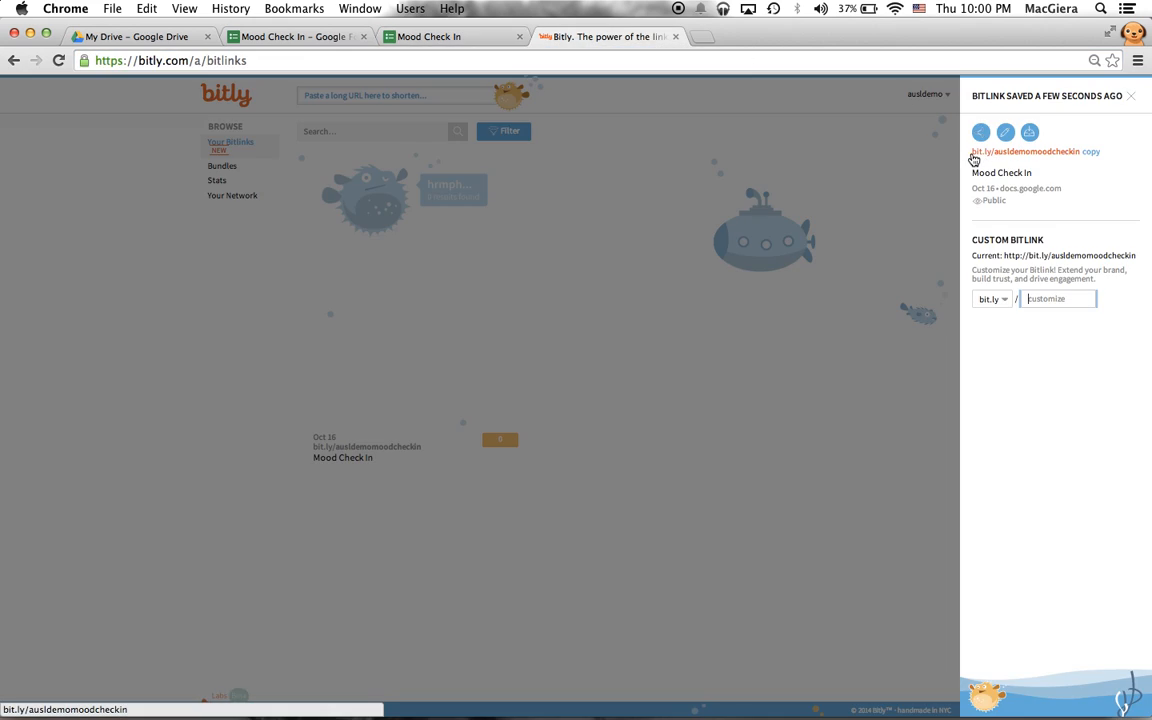
drag(972, 152, 1068, 158)
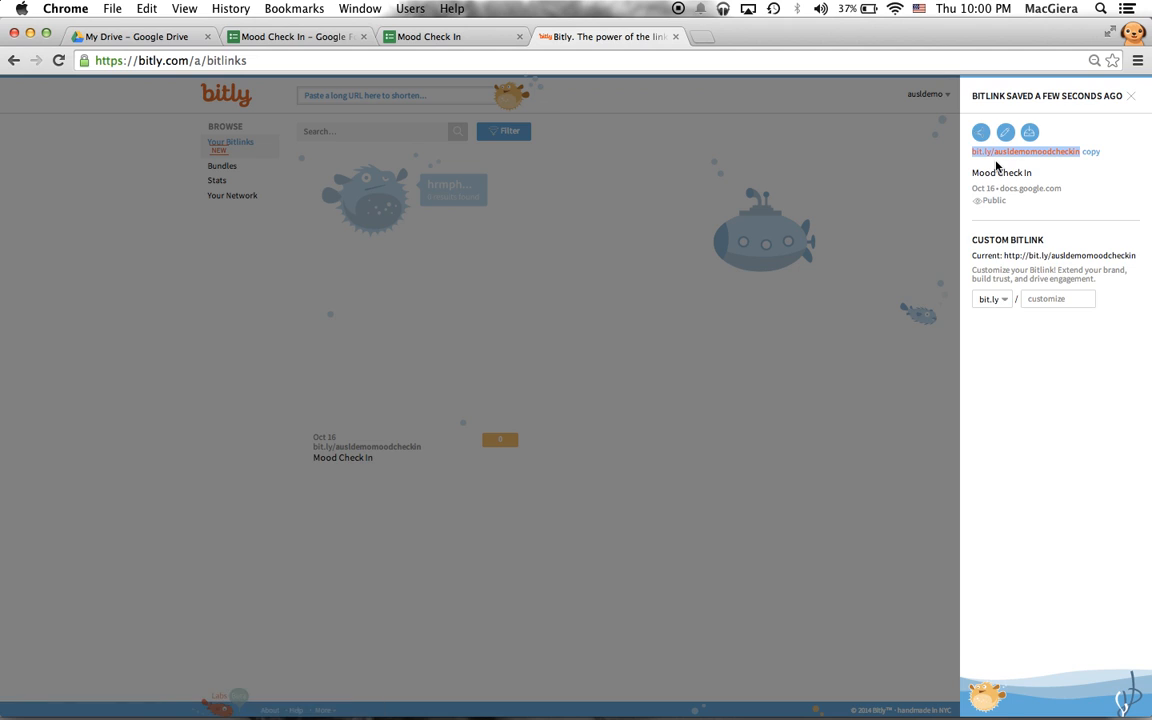
key(super+equal)
key(super+equal)
key(super+equal)
key(super+equal)
key(super+equal)
key(super+equal)
key(super+equal)
key(super+equal)
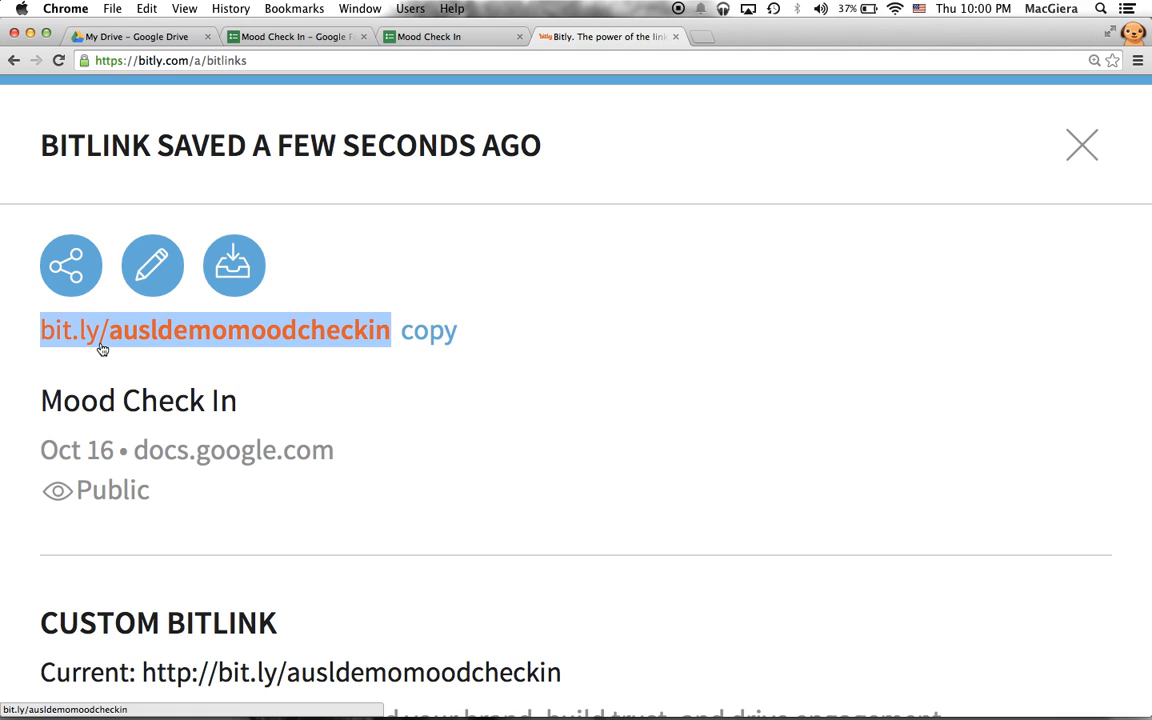
- Reselect the whole custom short link, then close the Bitly tab
click(69, 368)
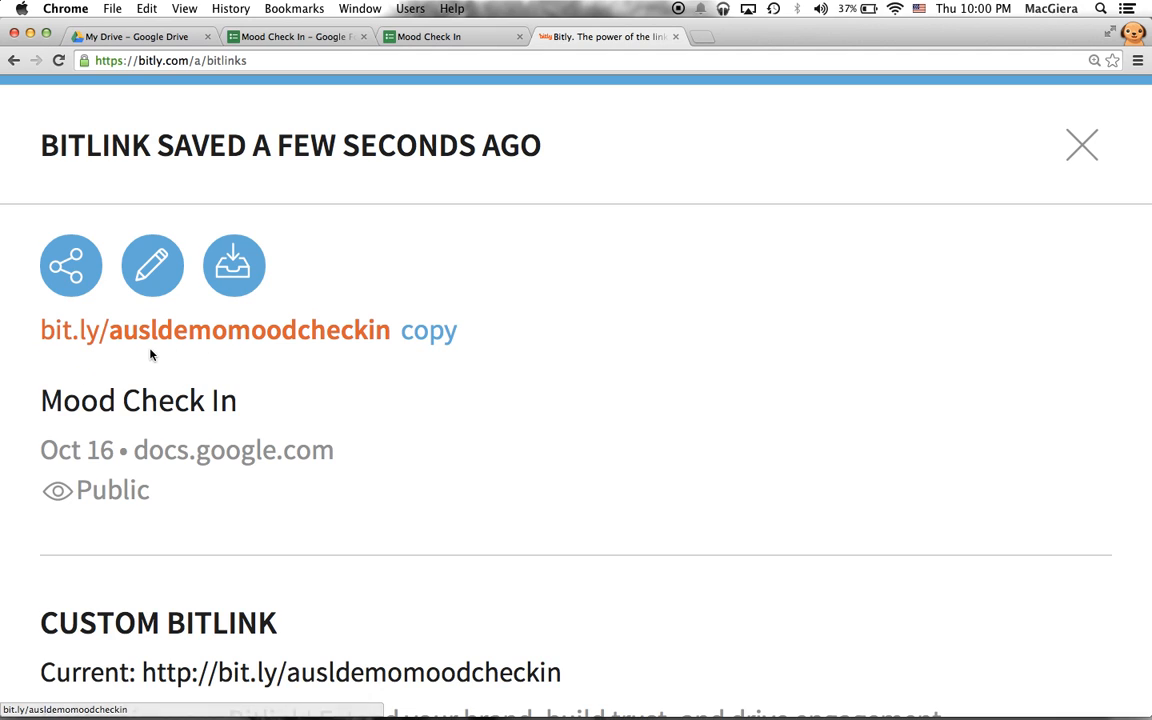
drag(38, 338, 392, 338)
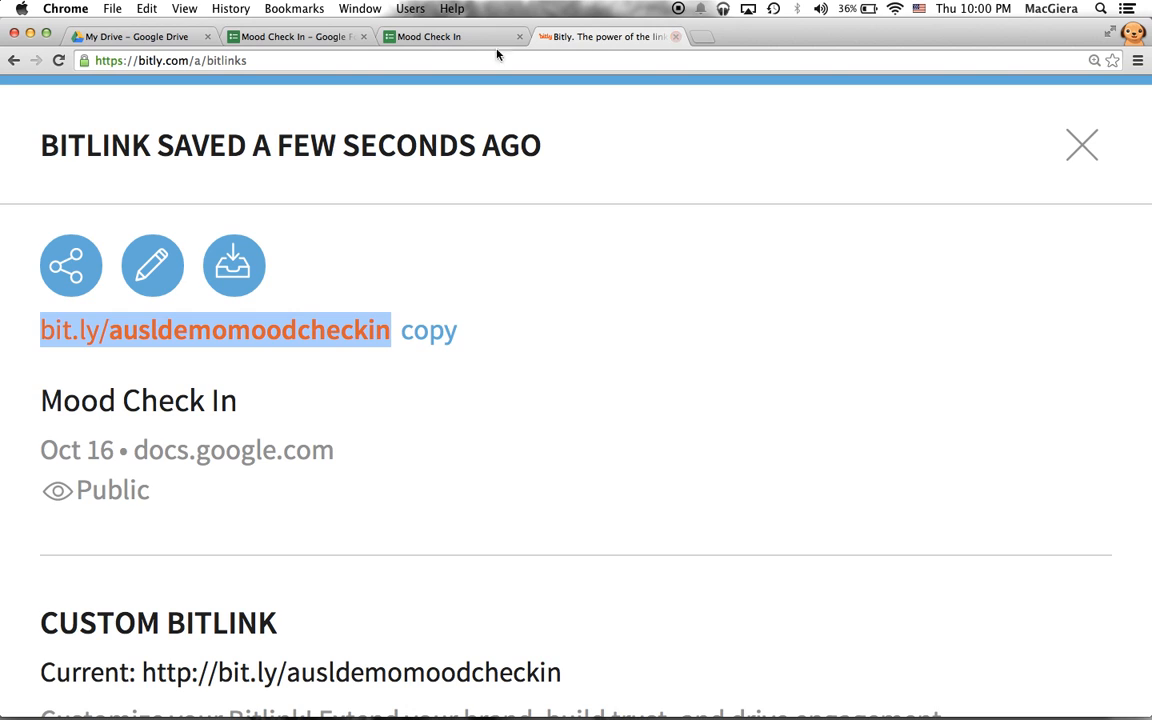
click(420, 40)
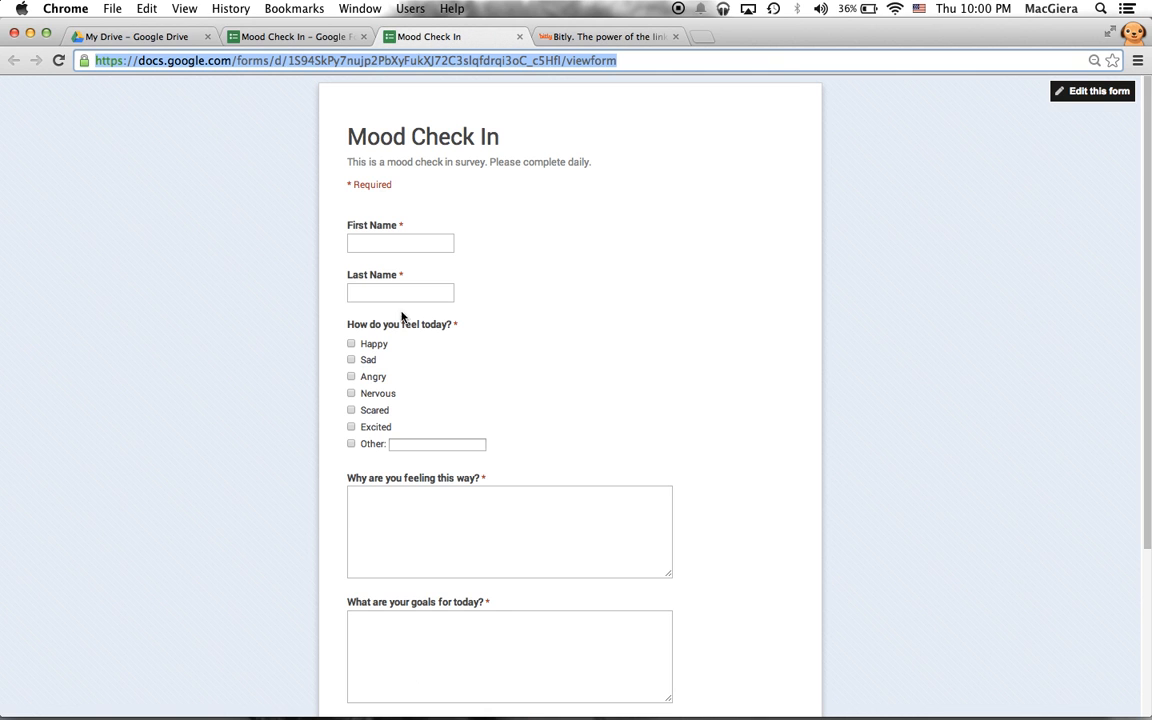
click(555, 36)
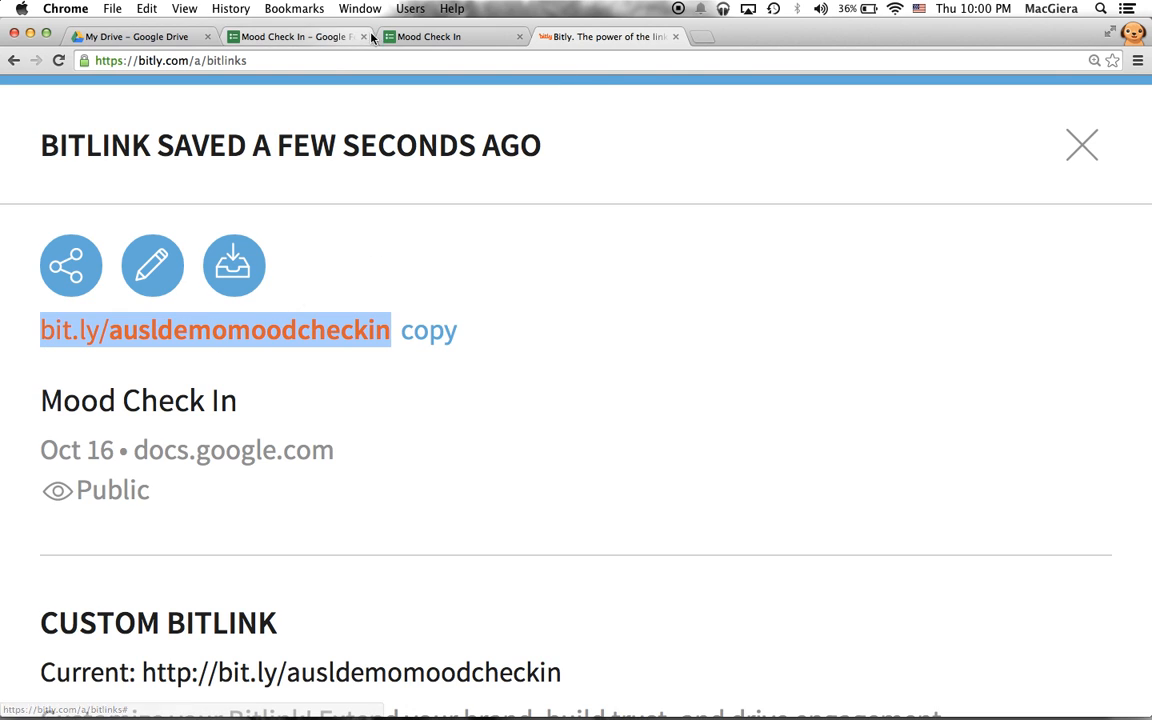
click(676, 37)
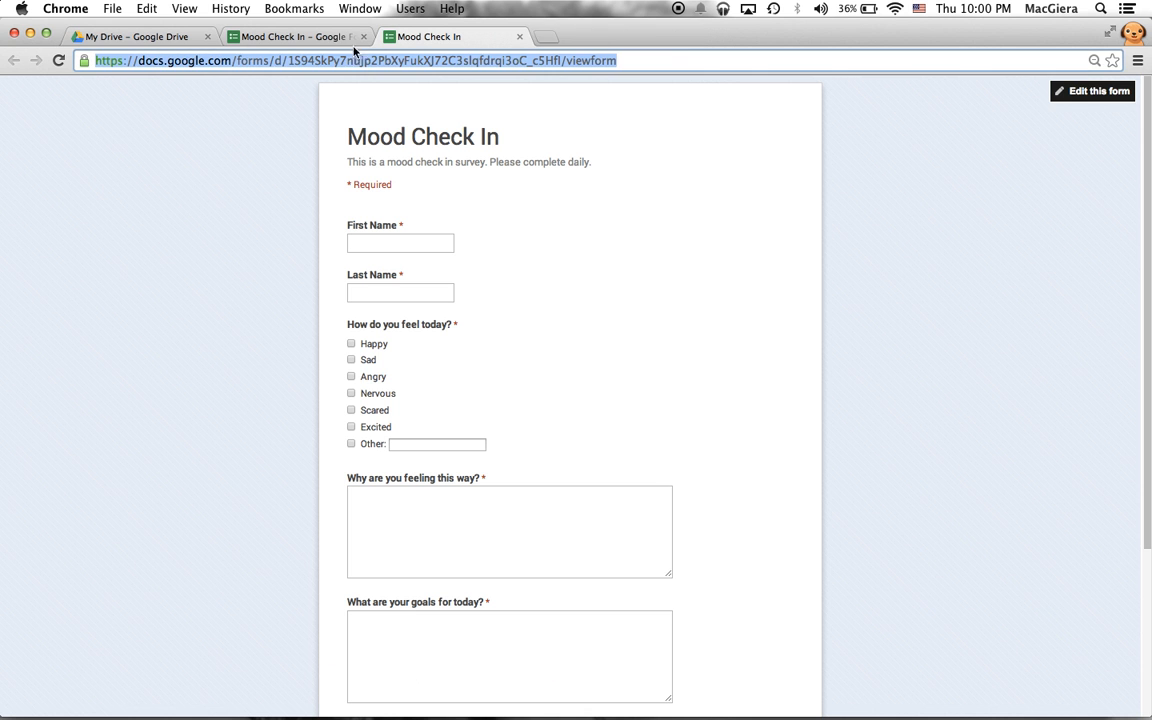
- Close the extra live form tab, briefly open the Responses sheet, then open Mood Check In from My Drive
click(298, 37)
click(519, 36)
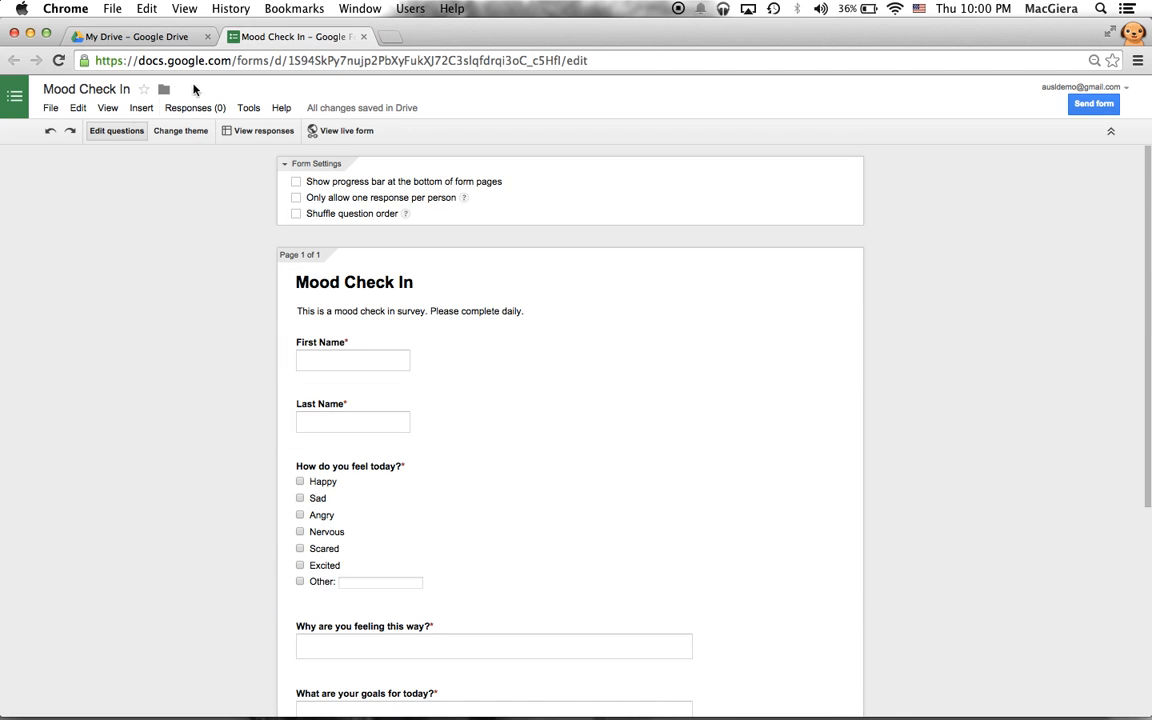
click(165, 38)
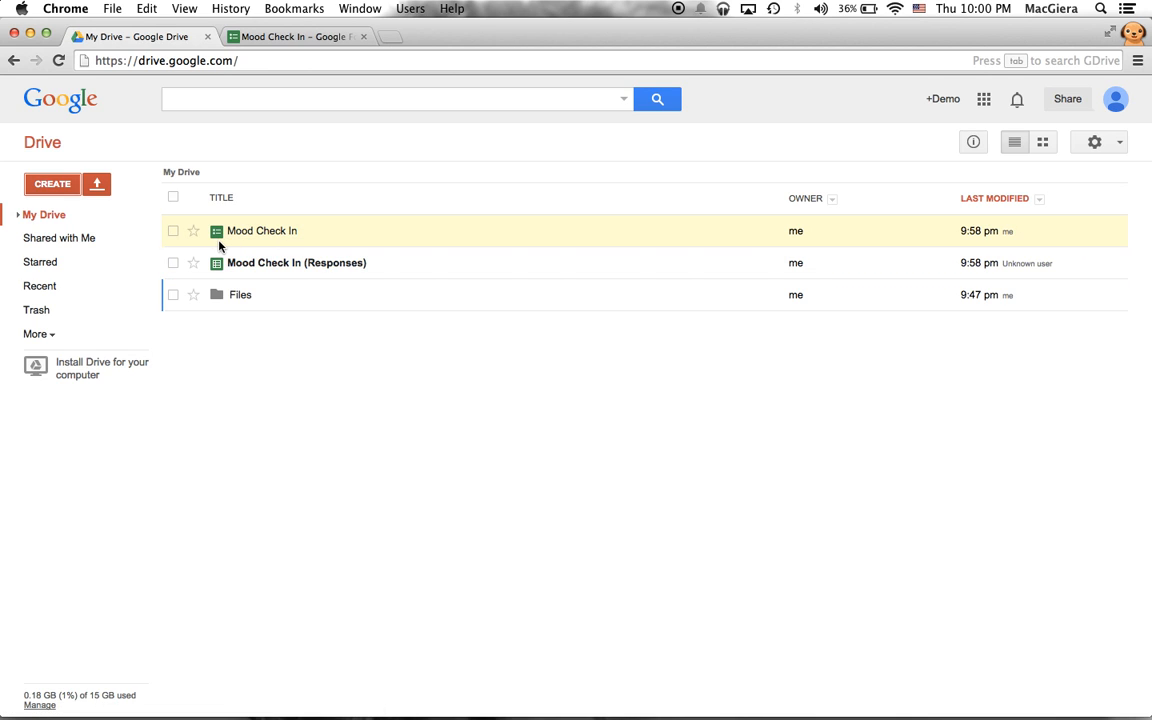
key(super+equal)
key(super+equal)
key(super+equal)
key(super+equal)
key(super+equal)
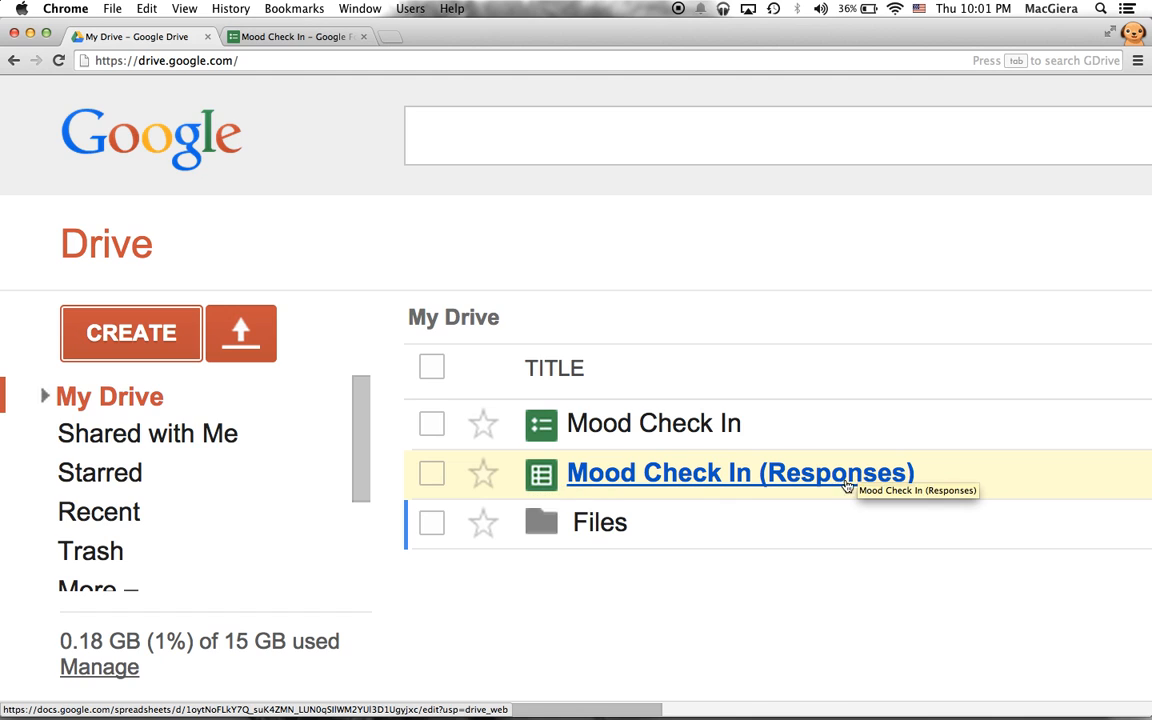
key(super+minus)
key(super+minus)
key(super+minus)
key(super+minus)
key(super+minus)
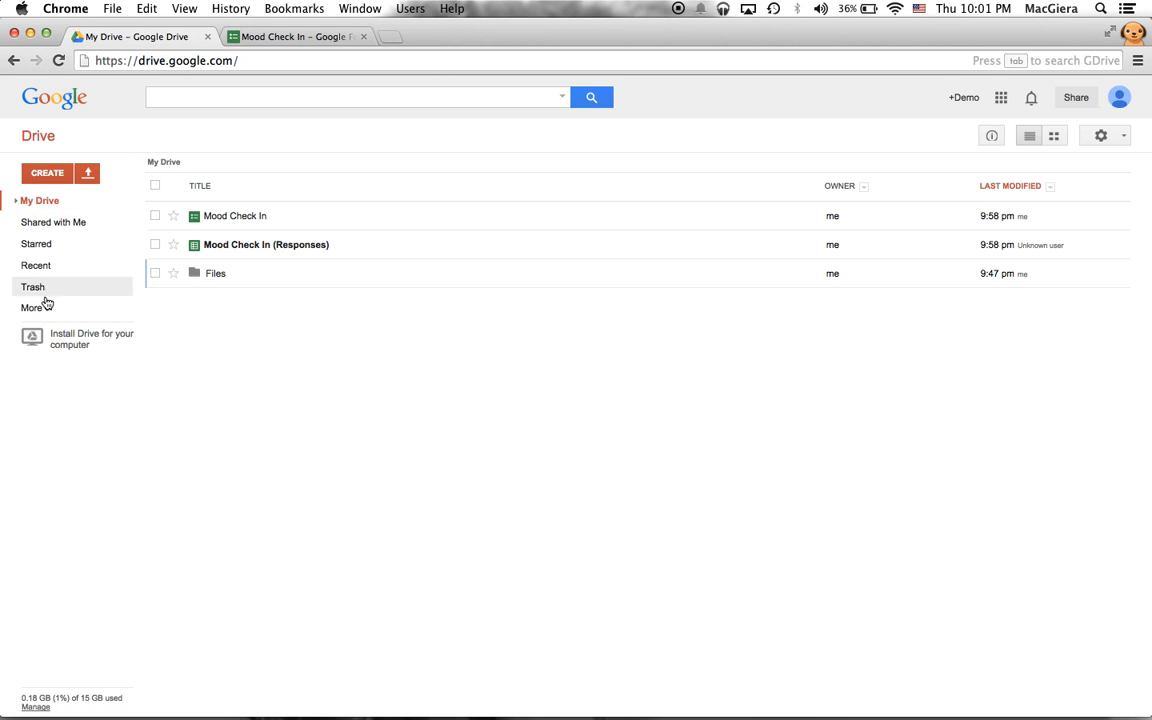
click(223, 245)
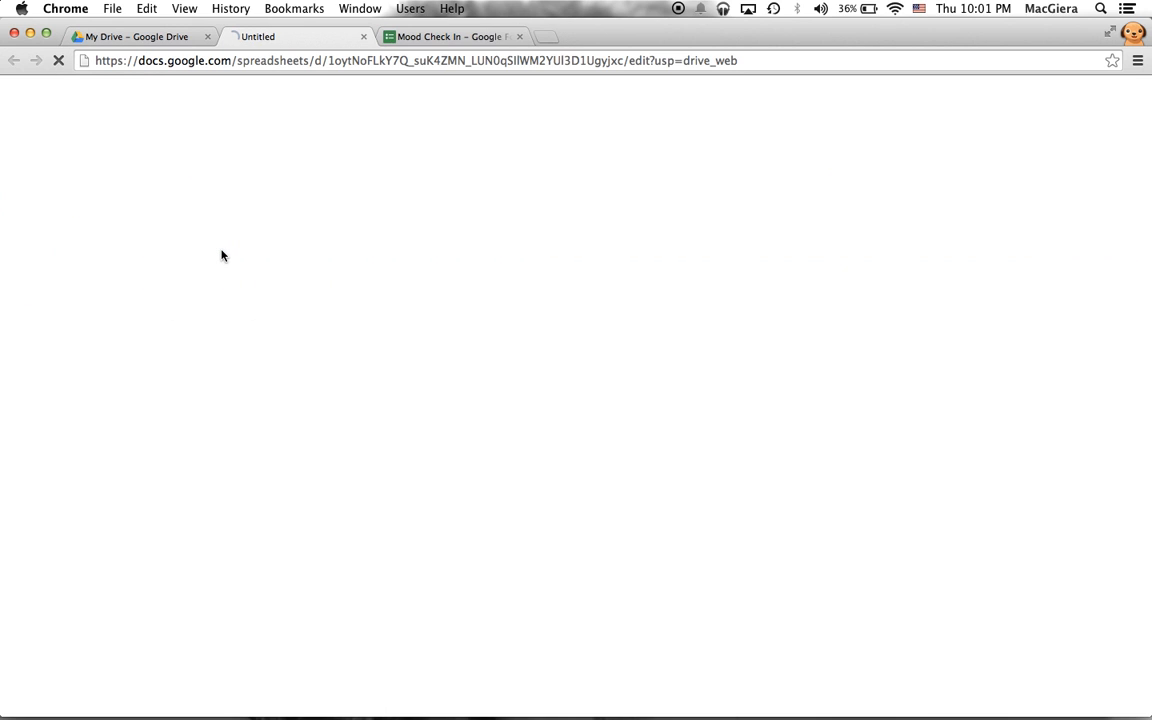
click(364, 37)
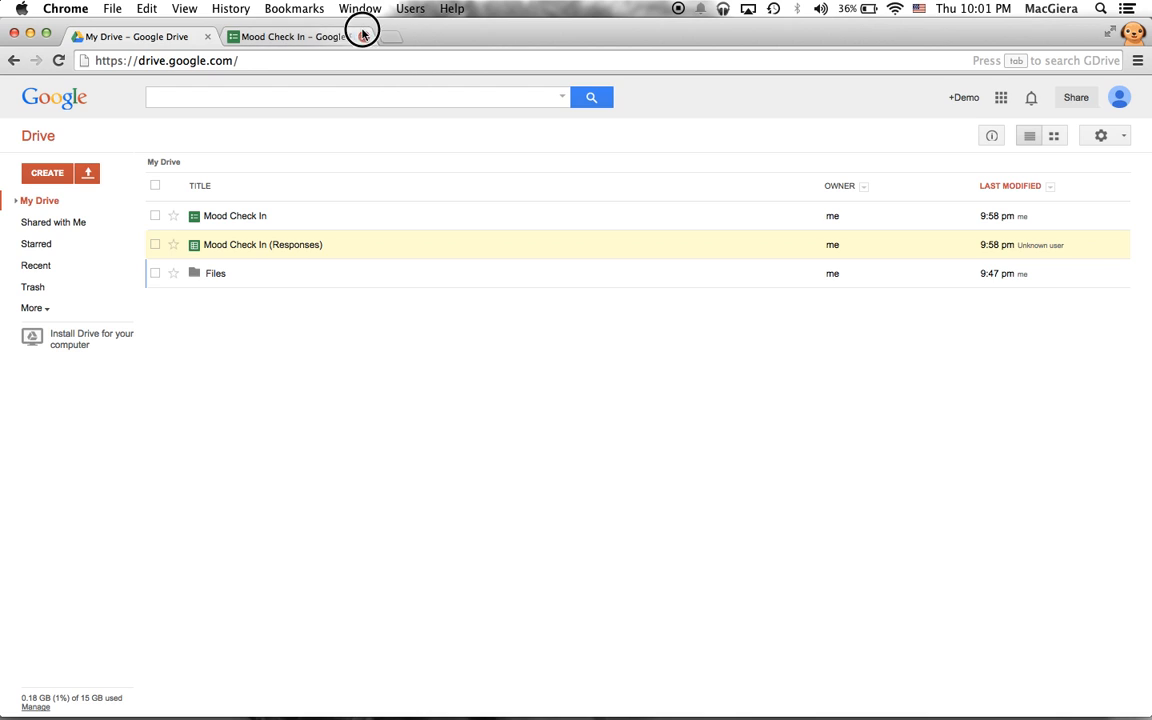
click(224, 215)
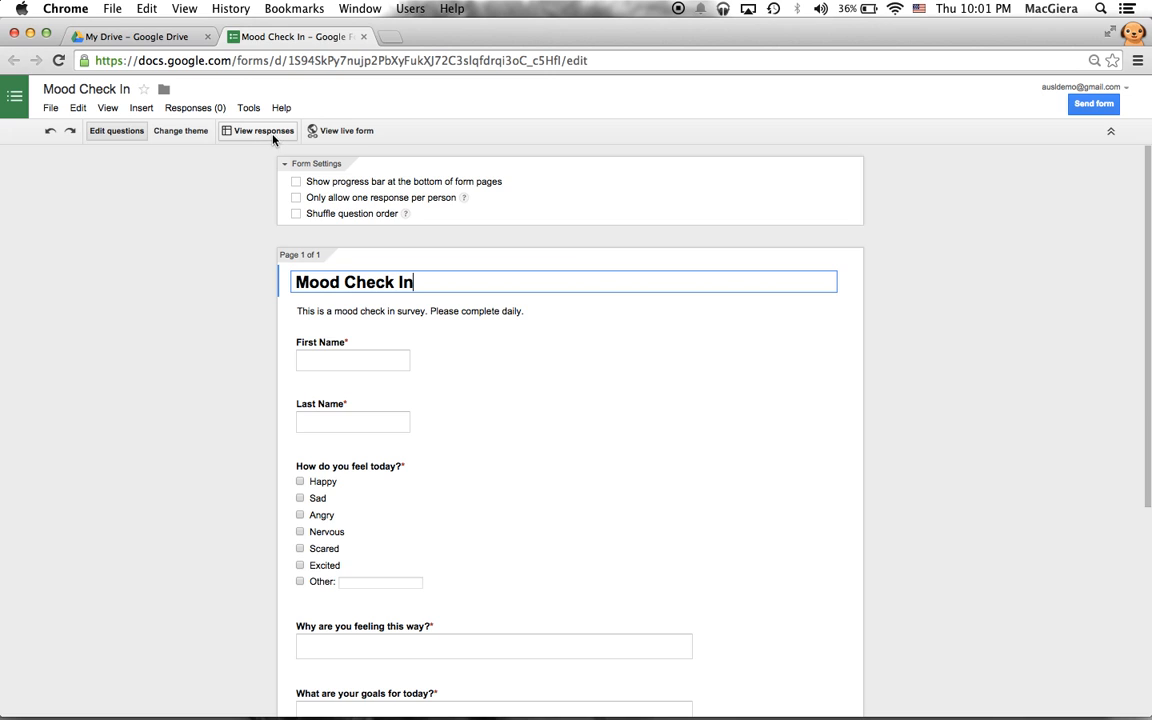
- Open the form's linked Responses spreadsheet and compare it with the form editor
click(262, 131)
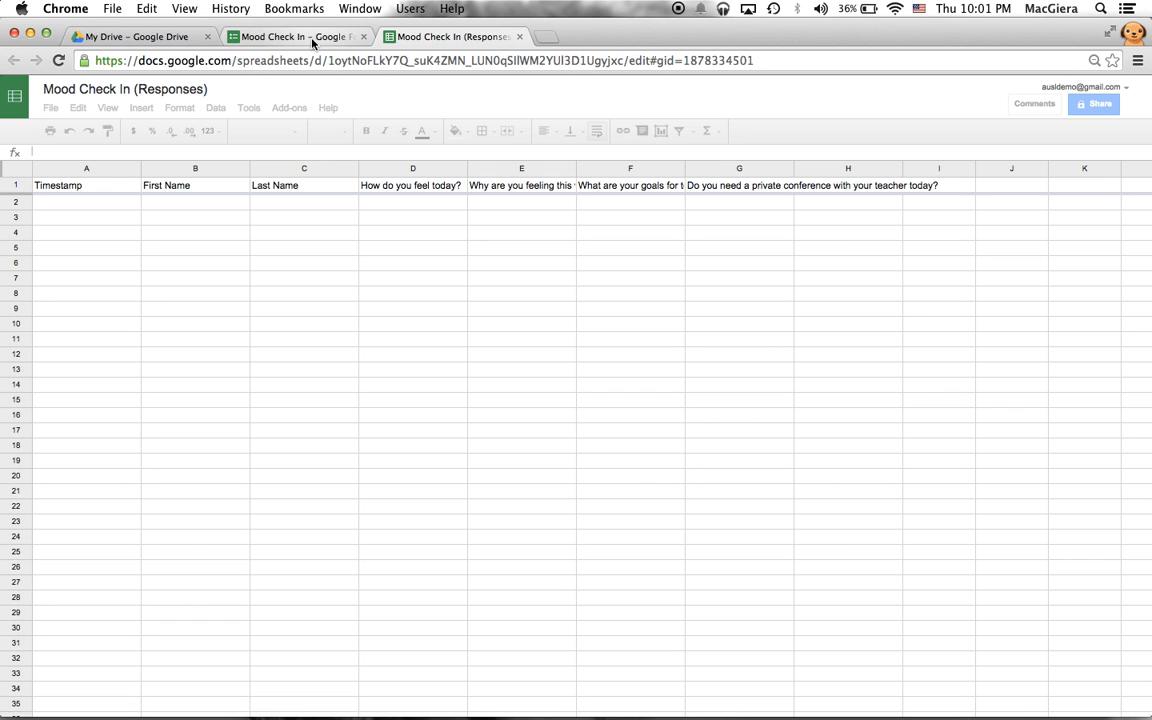
click(298, 36)
click(404, 36)
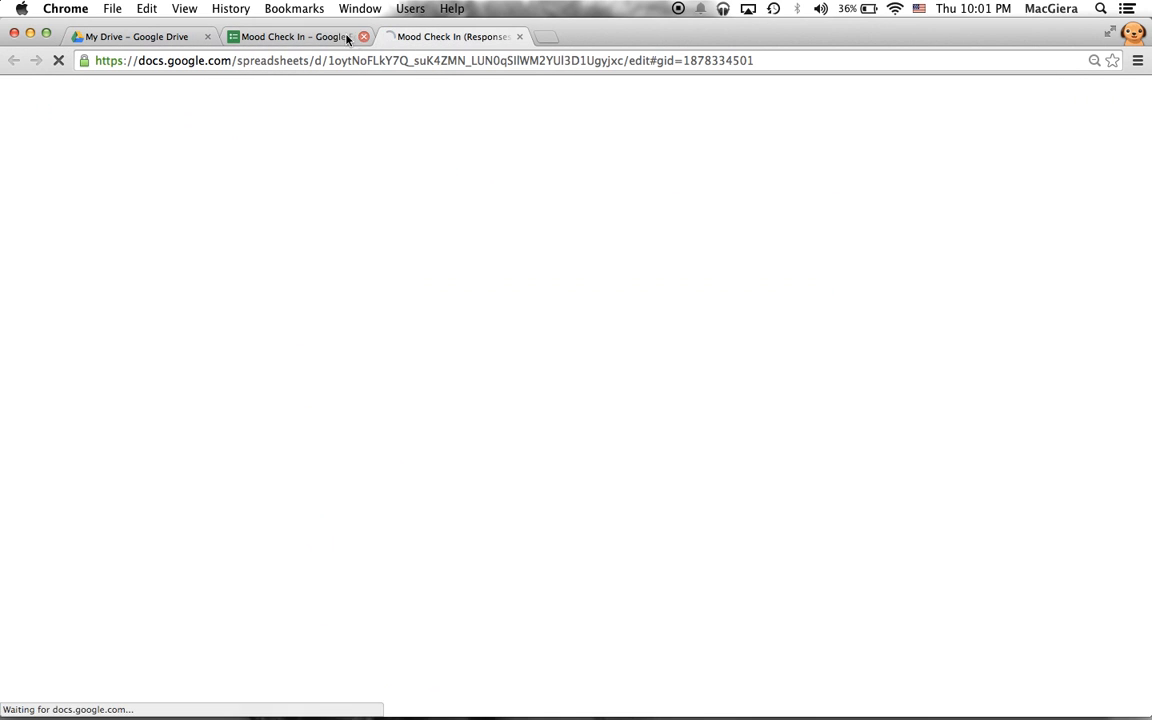
click(310, 37)
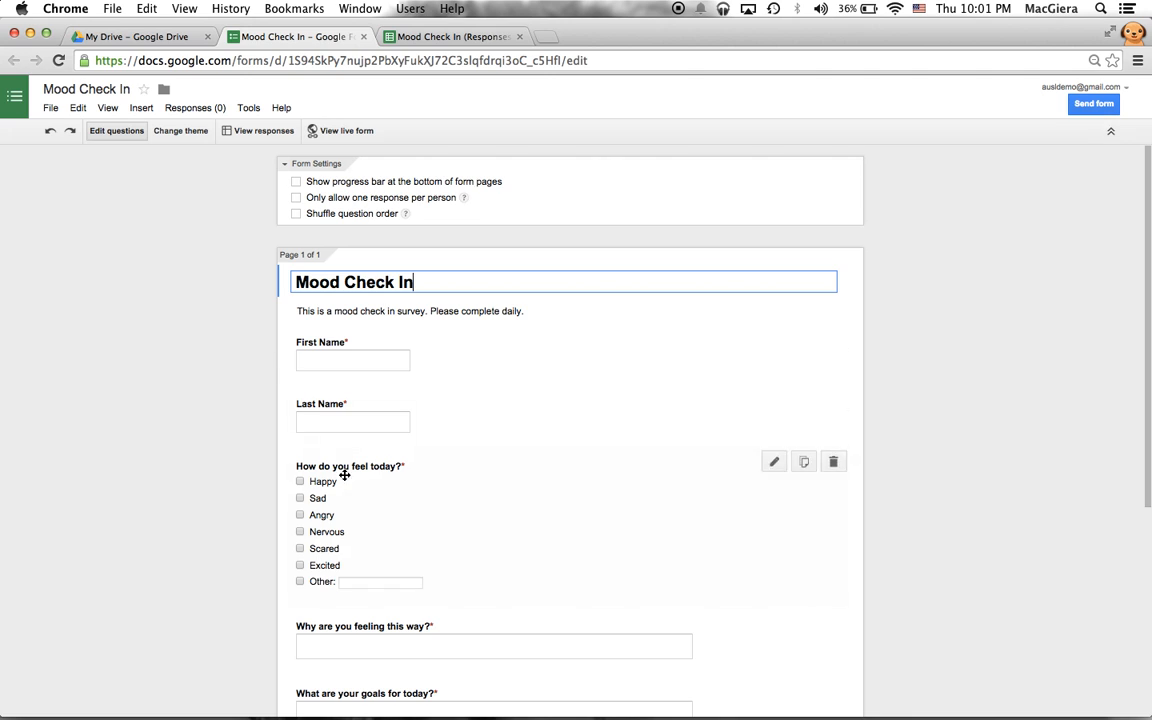
scroll(378, 468, down, 1)
click(378, 472)
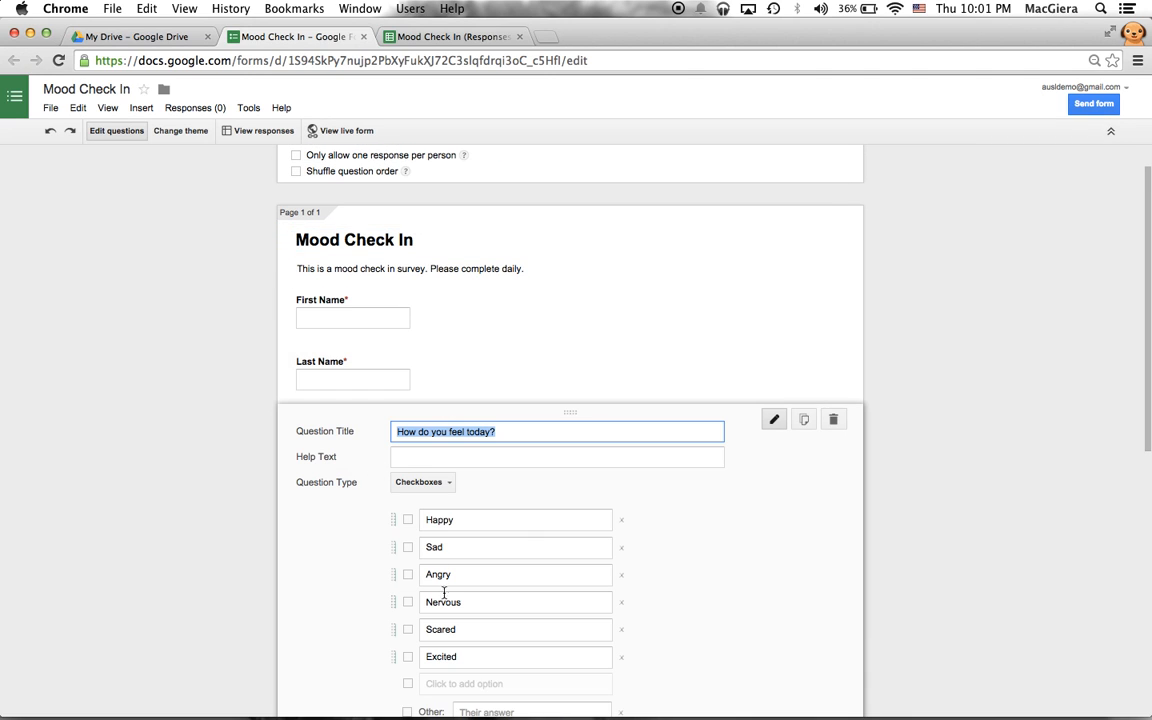
click(411, 40)
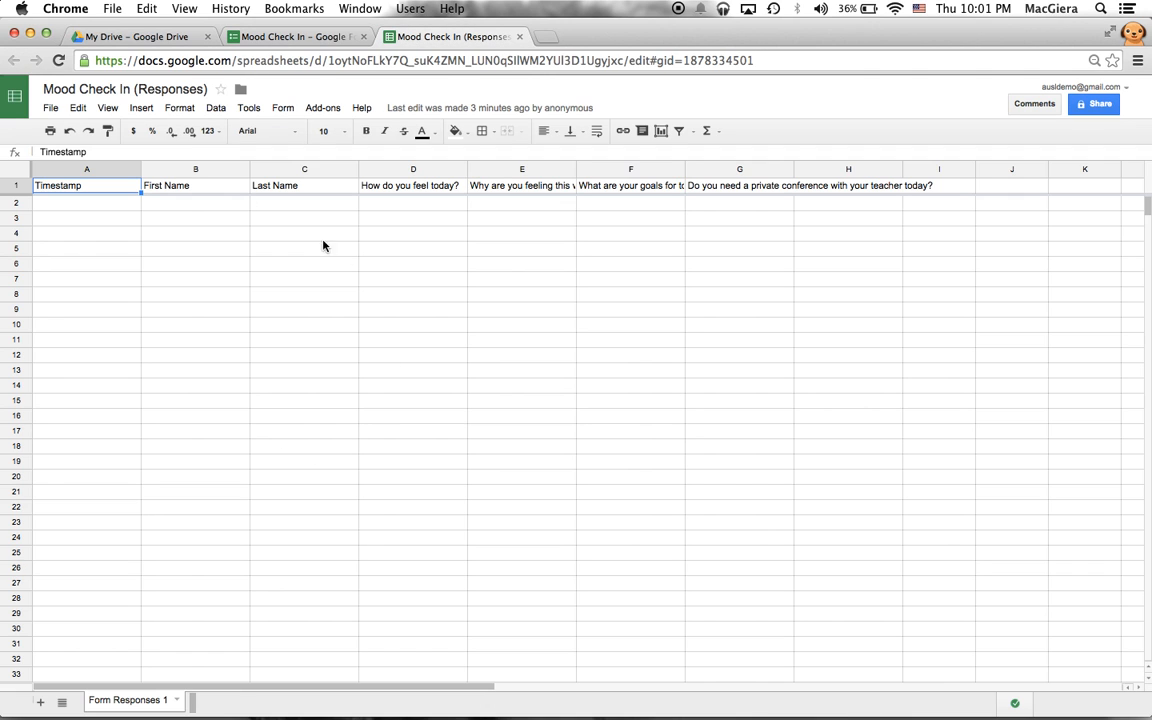
click(324, 36)
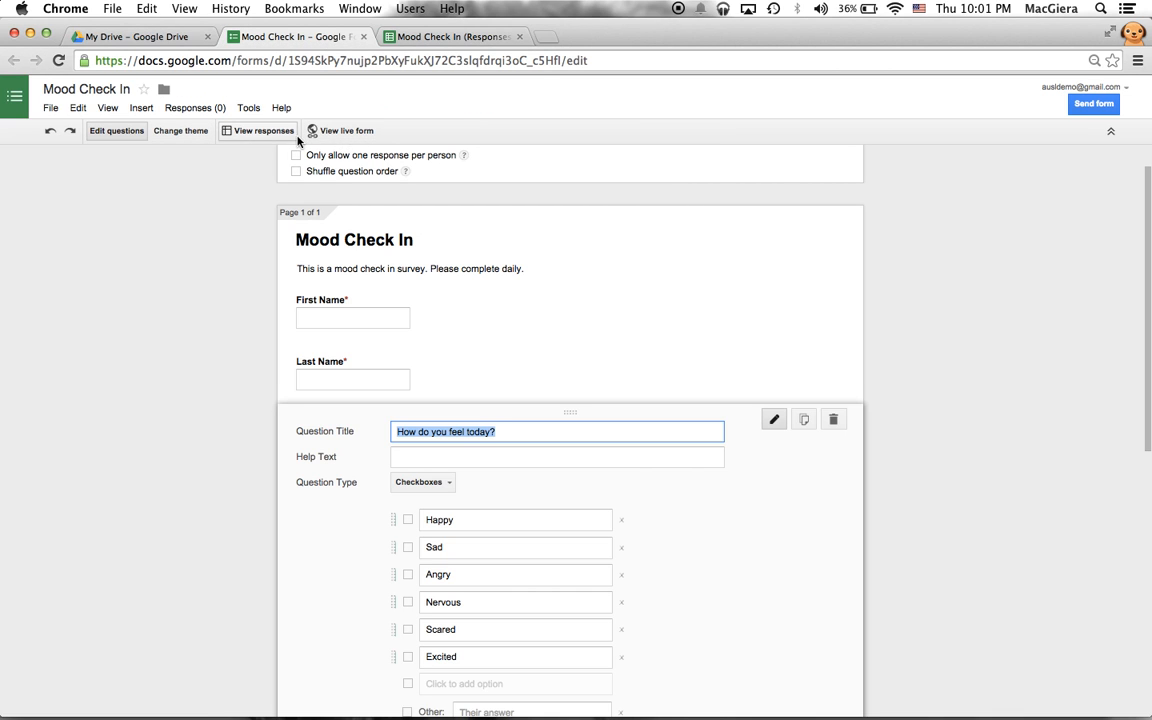
- Open the live form, move its tab before the editor, and end on My Drive
click(346, 131)
scroll(429, 220, down, 5)
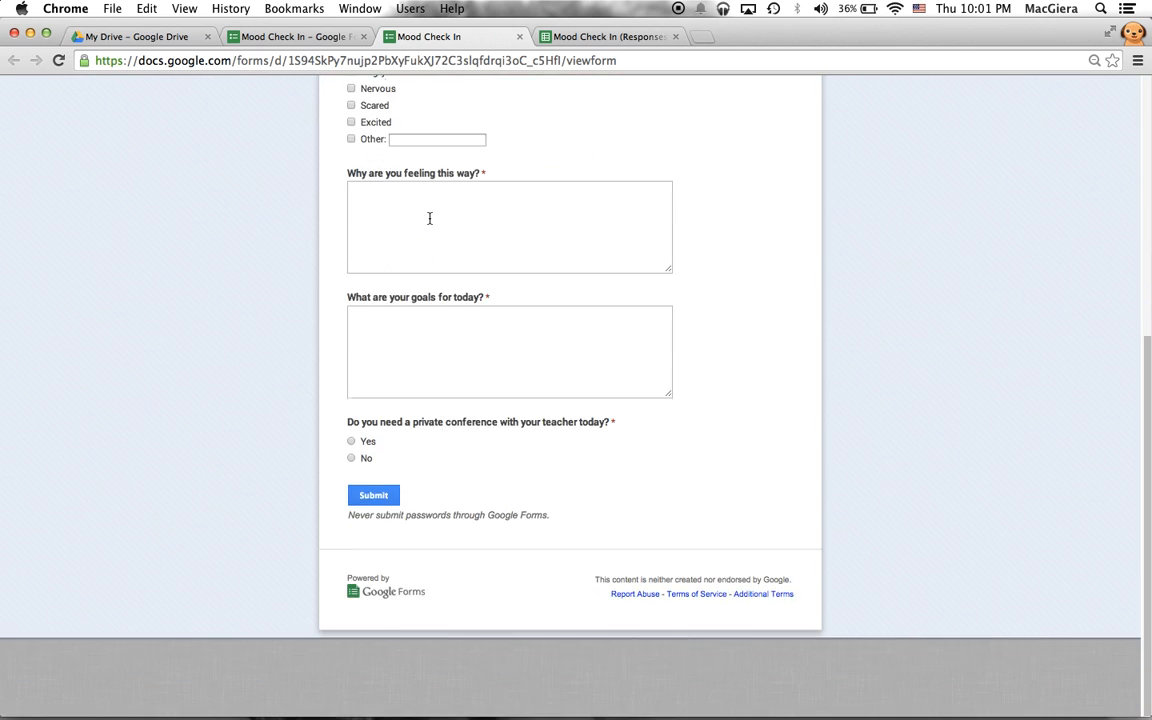
scroll(445, 250, up, 5)
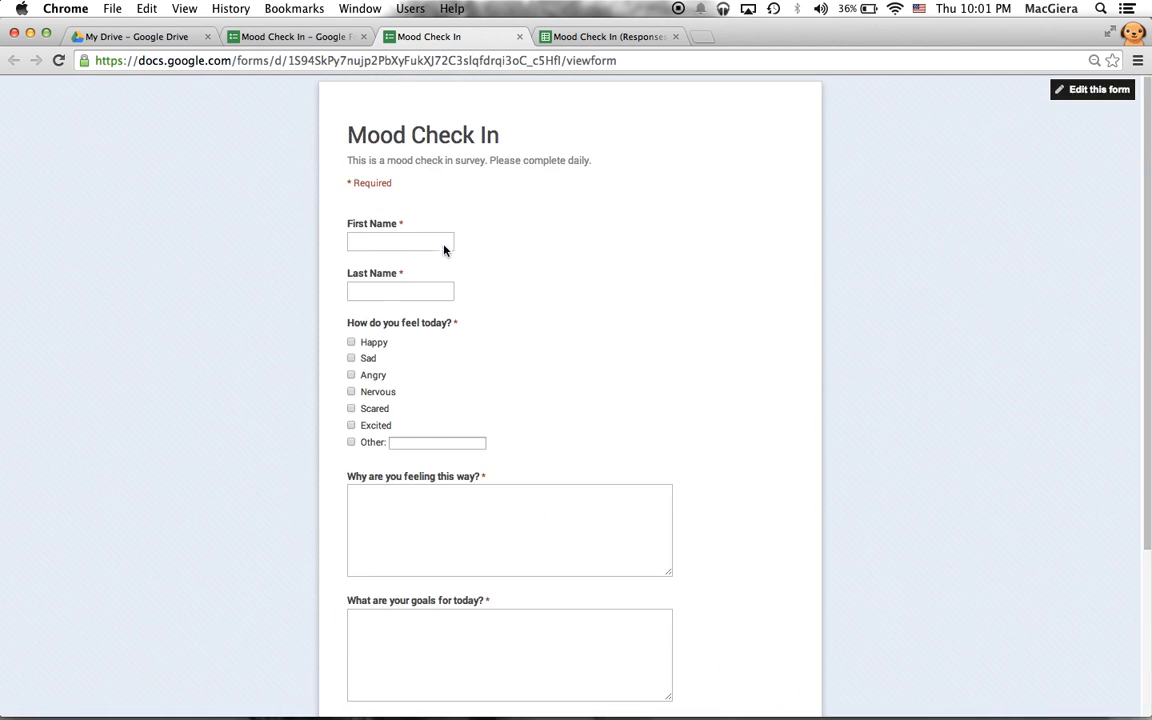
drag(402, 50, 288, 38)
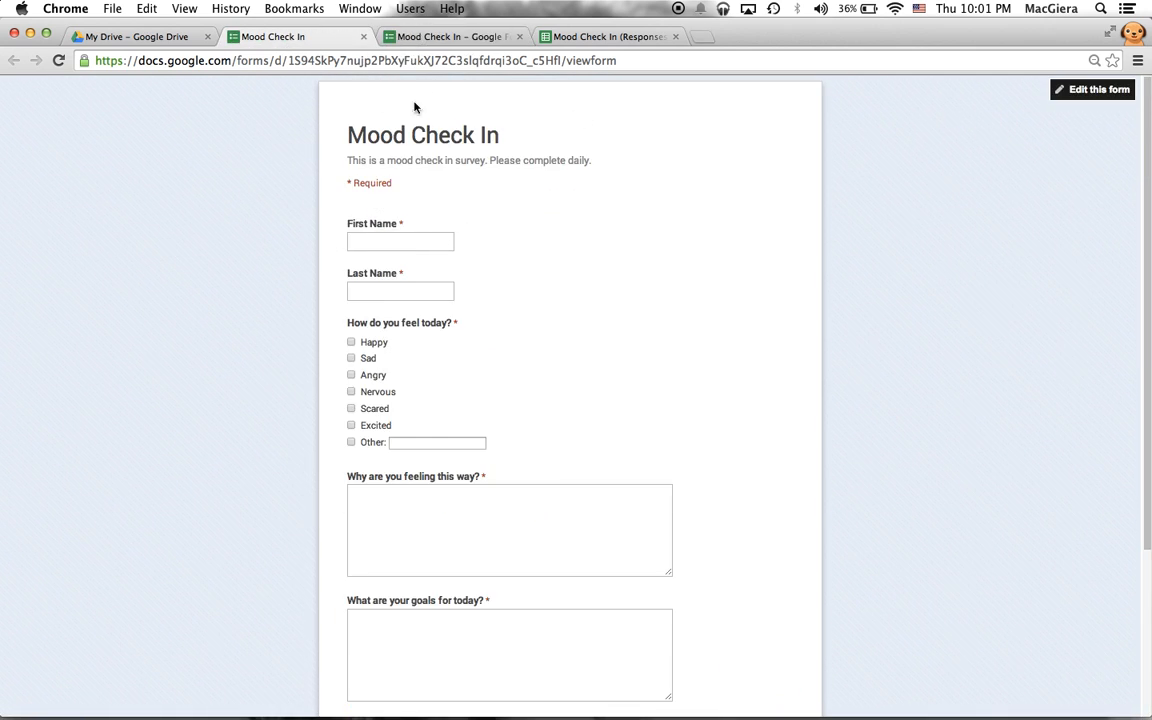
click(450, 36)
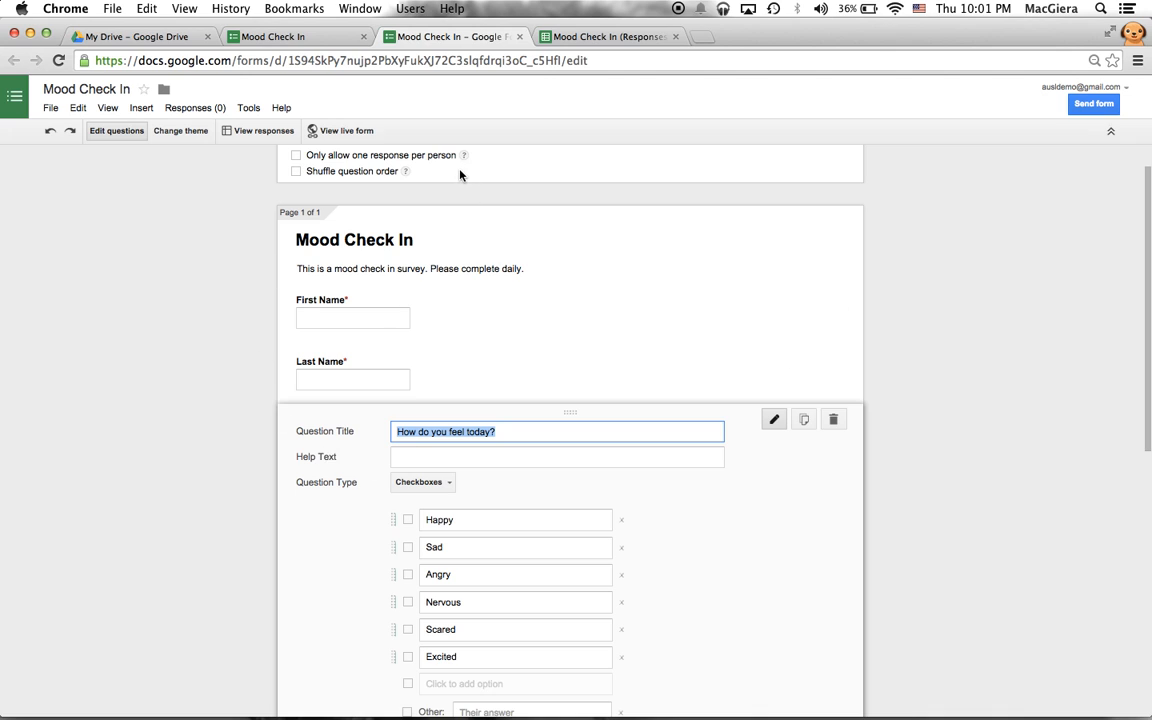
click(570, 40)
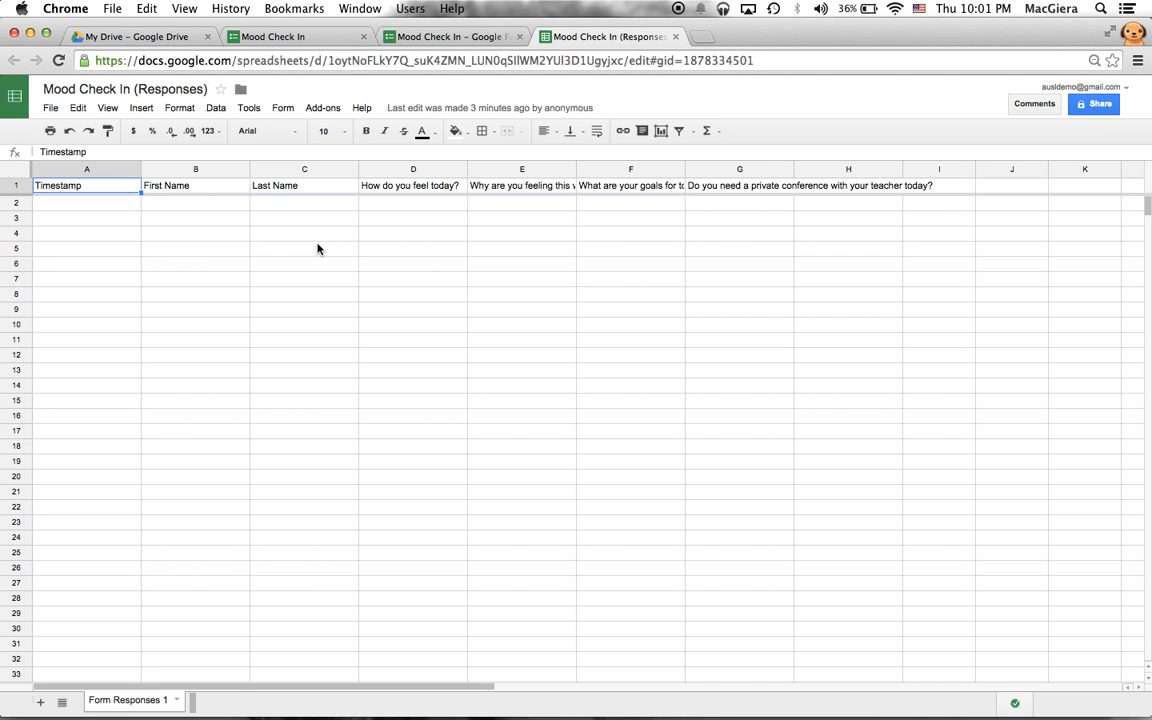
click(450, 36)
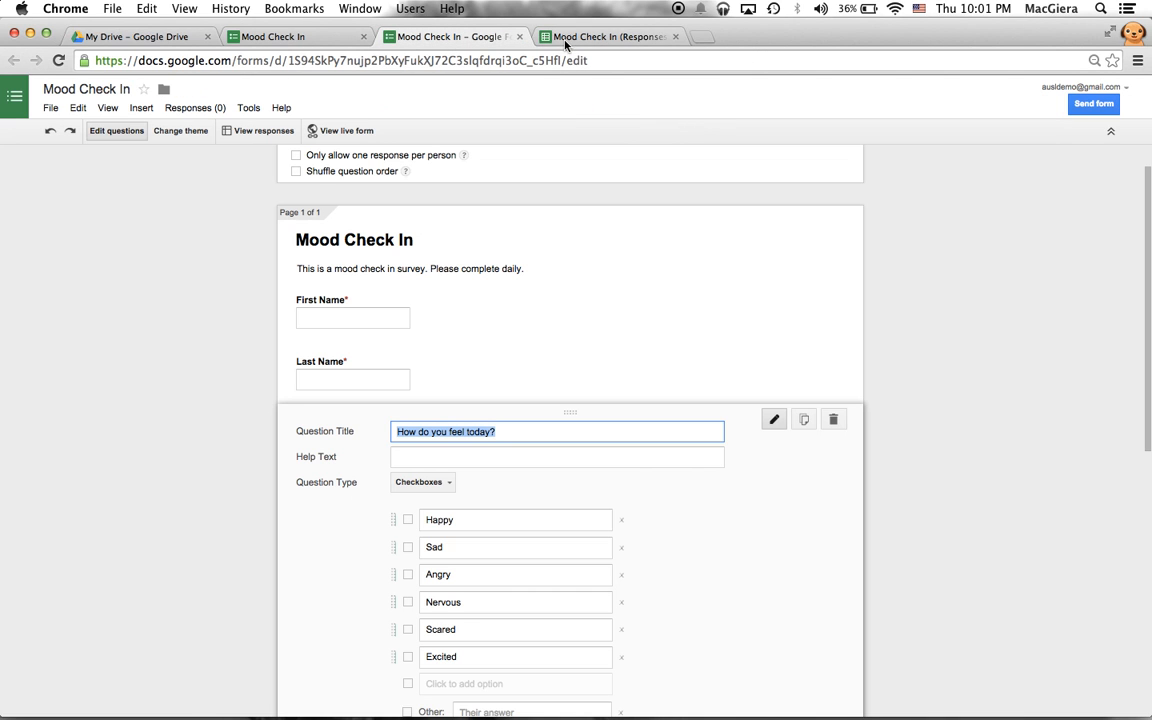
click(590, 36)
click(150, 40)
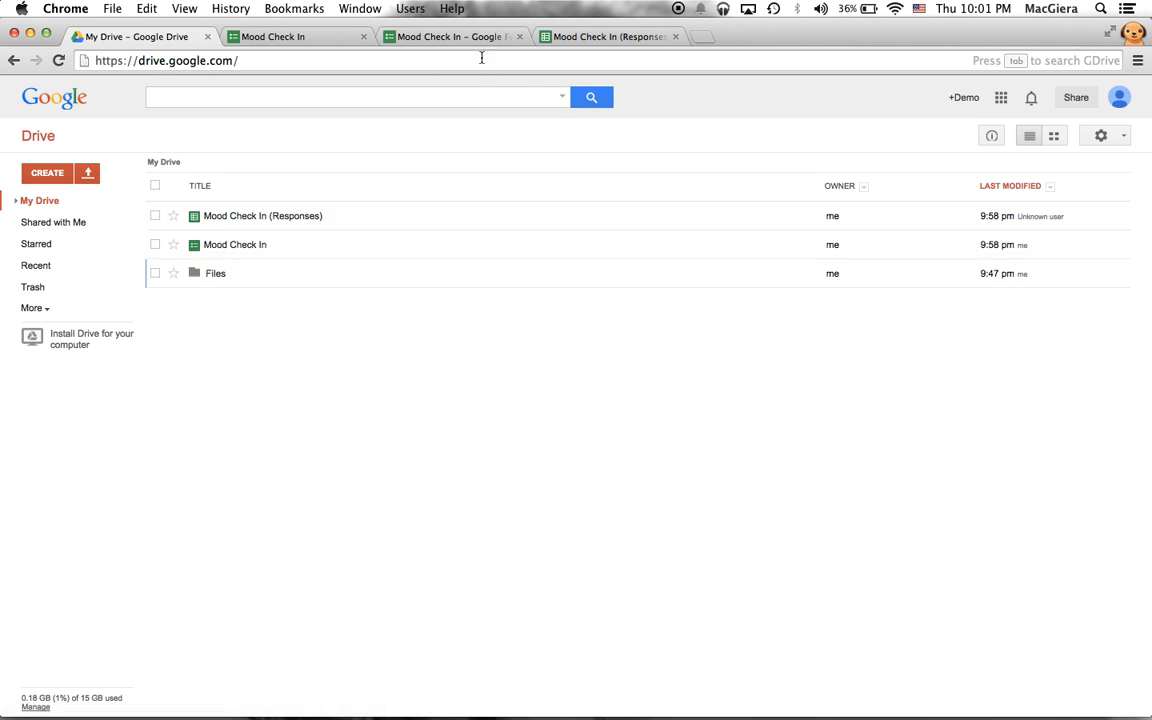
- Reopen the Mood Check In form from Drive and close the live, duplicate and extra editor tabs
click(450, 36)
click(590, 36)
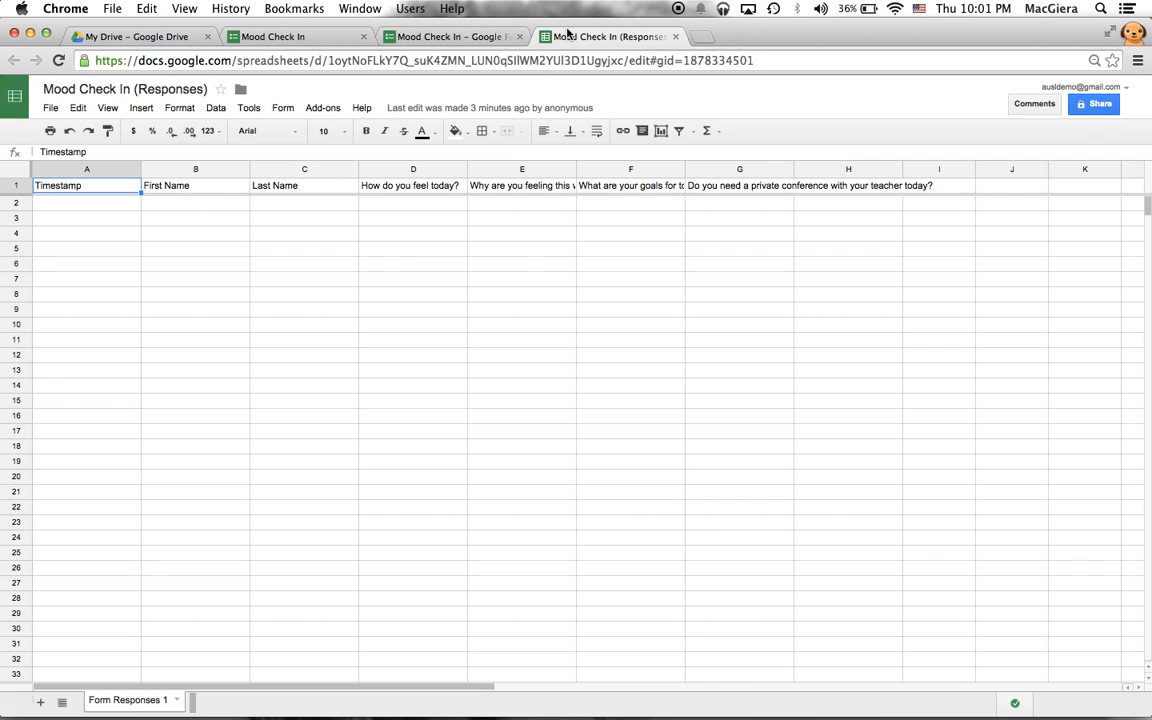
click(160, 42)
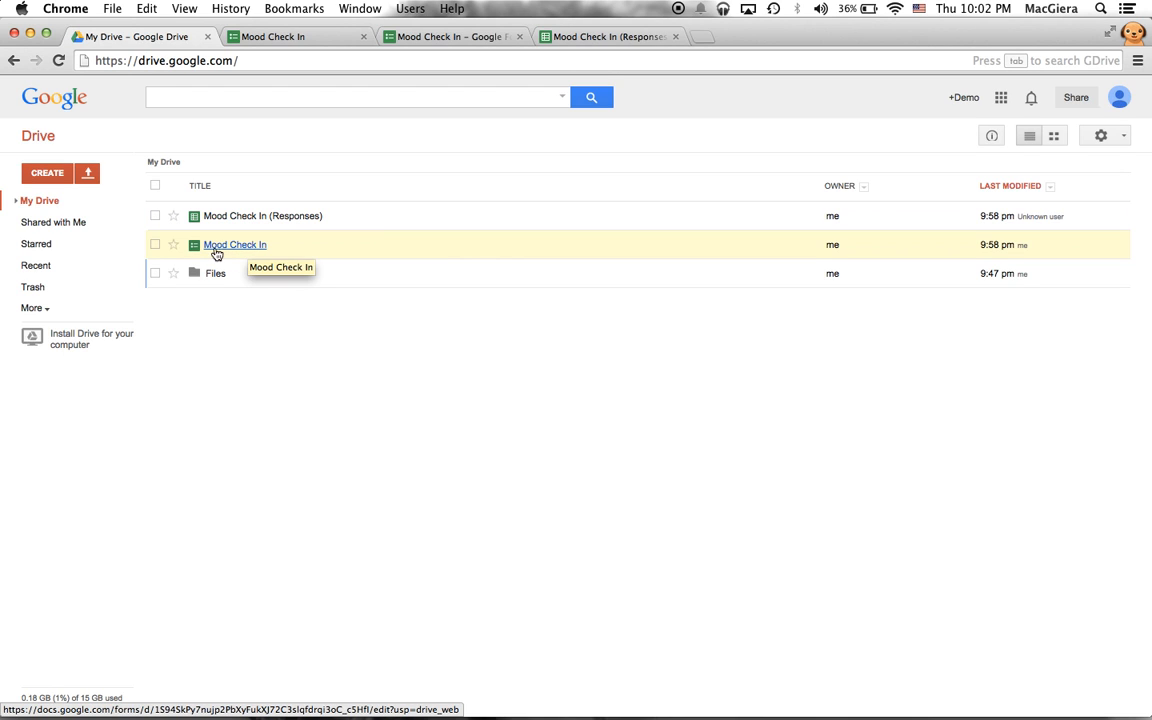
click(225, 246)
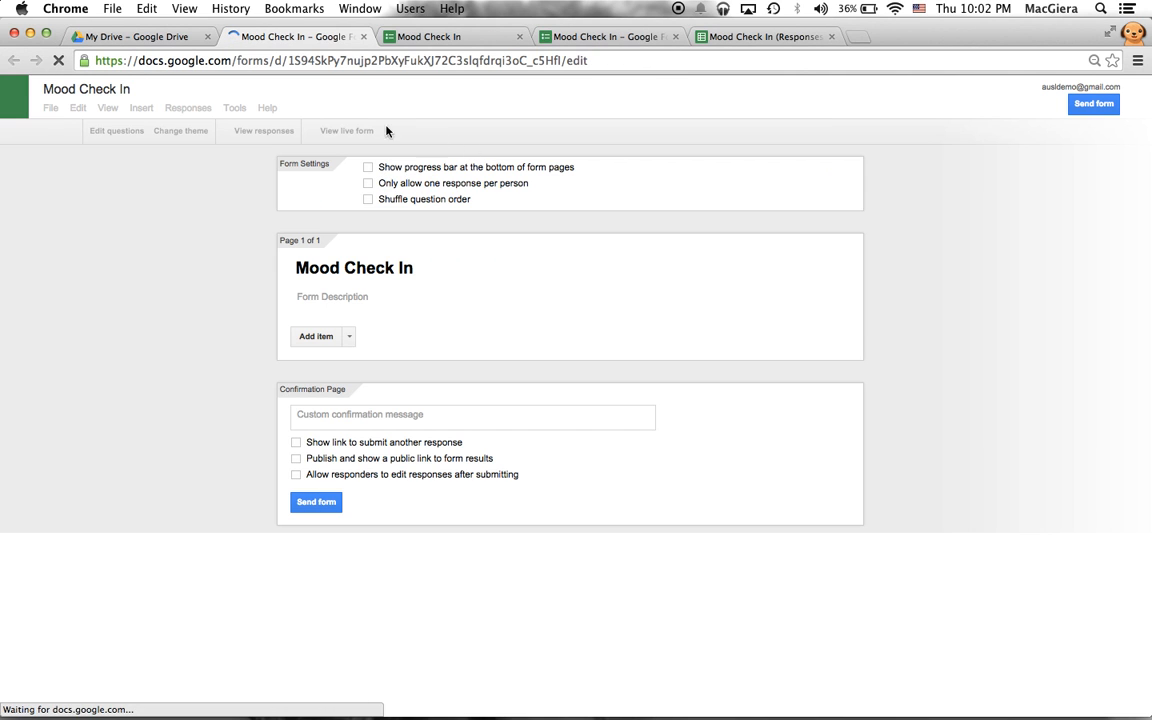
click(338, 134)
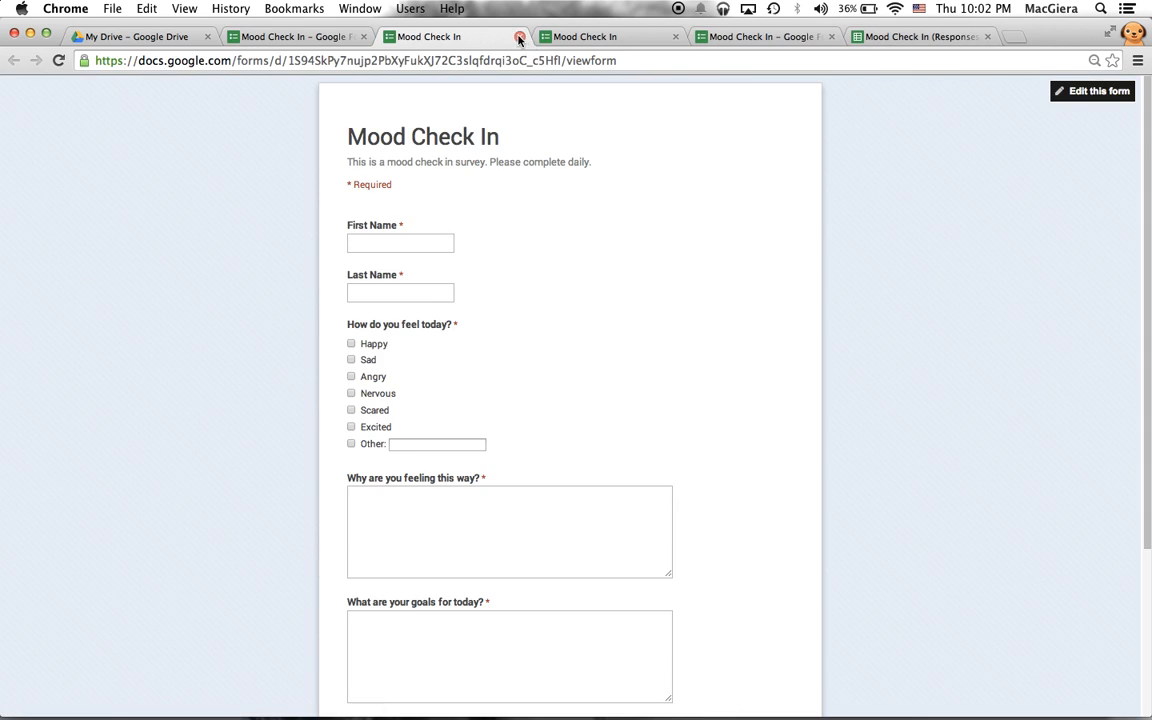
click(520, 37)
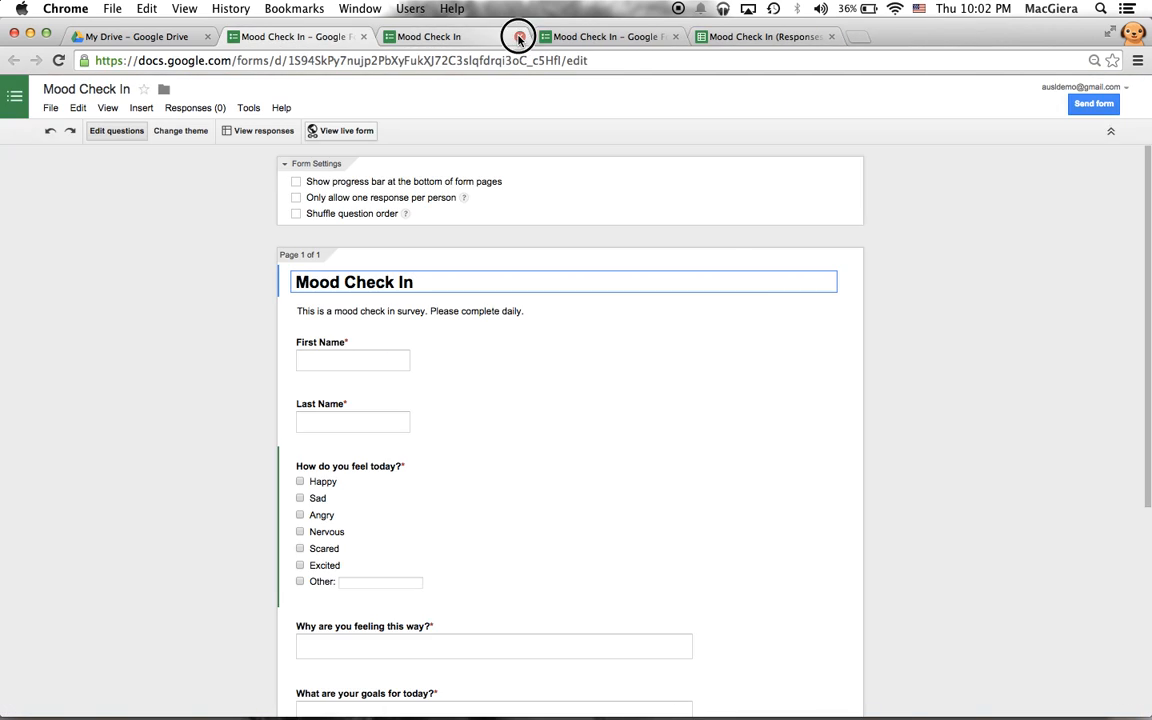
click(520, 37)
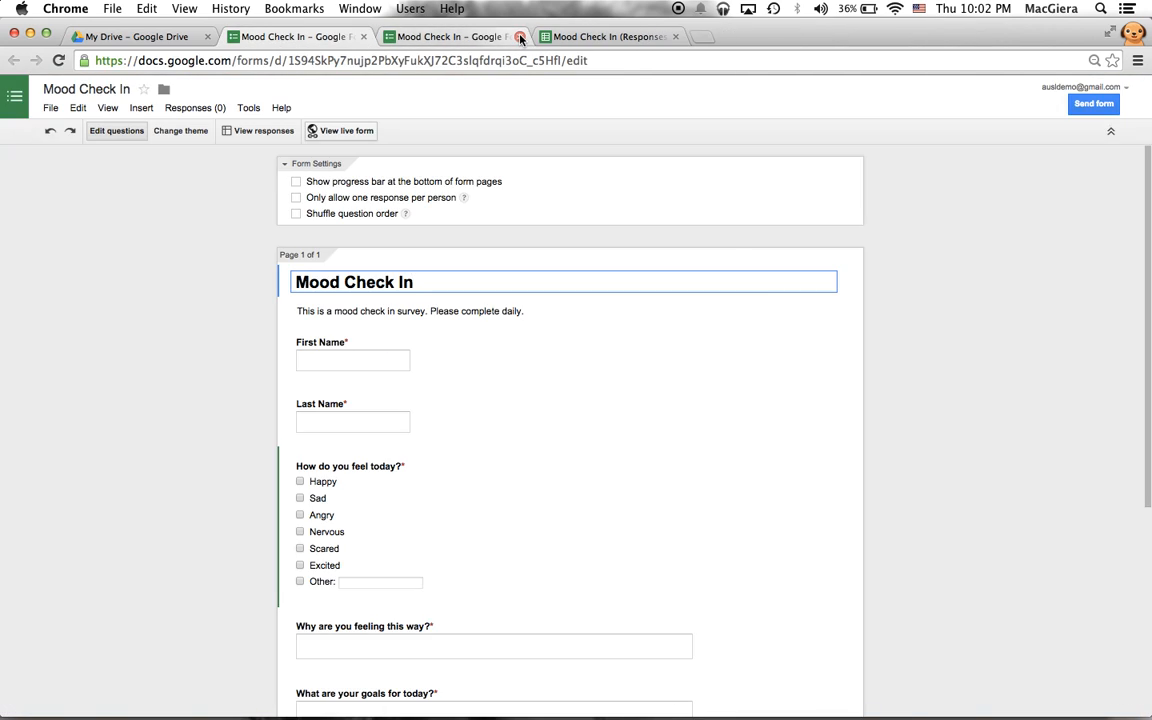
click(520, 37)
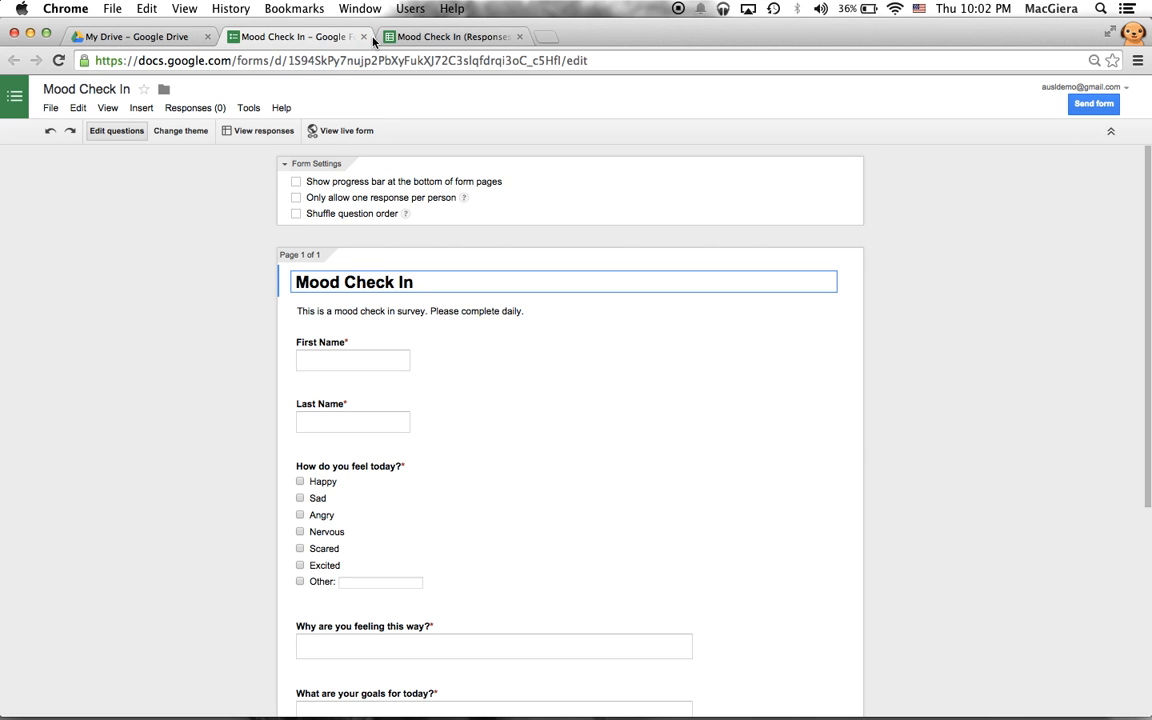
- Open the live form and pull the Responses spreadsheet into its own window
drag(1149, 143, 1149, 240)
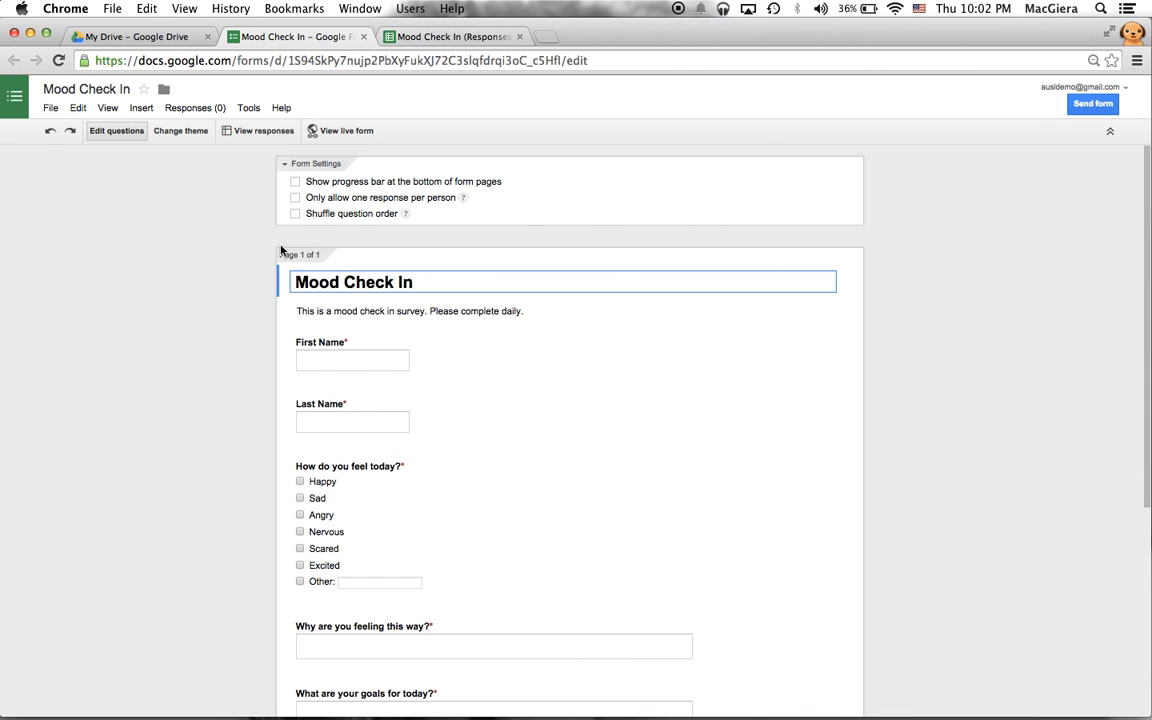
click(346, 131)
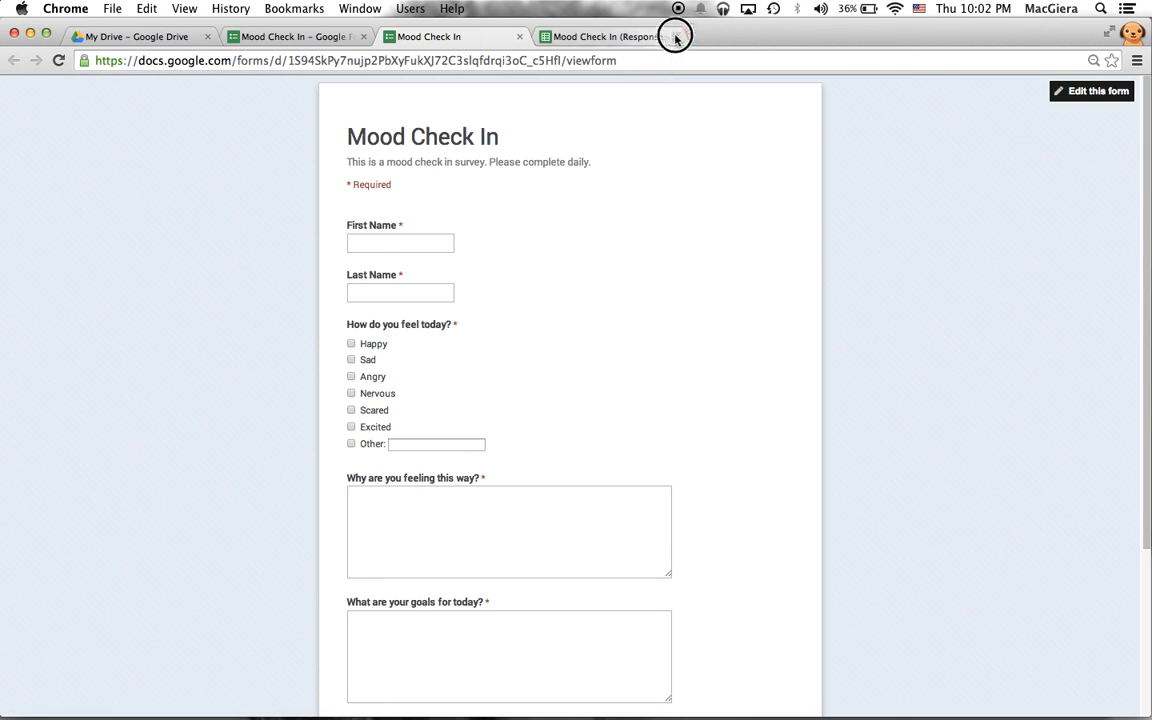
drag(670, 33, 1148, 59)
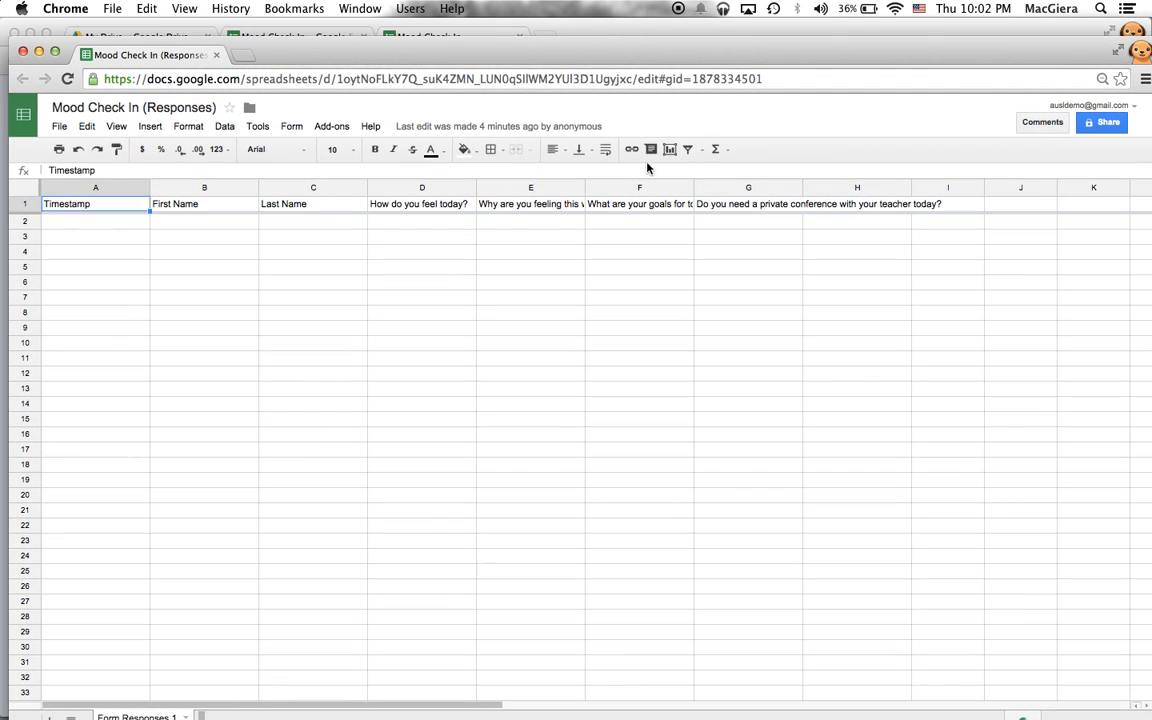
- Arrange the responses spreadsheet and the live form side by side, each half the screen
drag(9, 331, 506, 149)
click(250, 239)
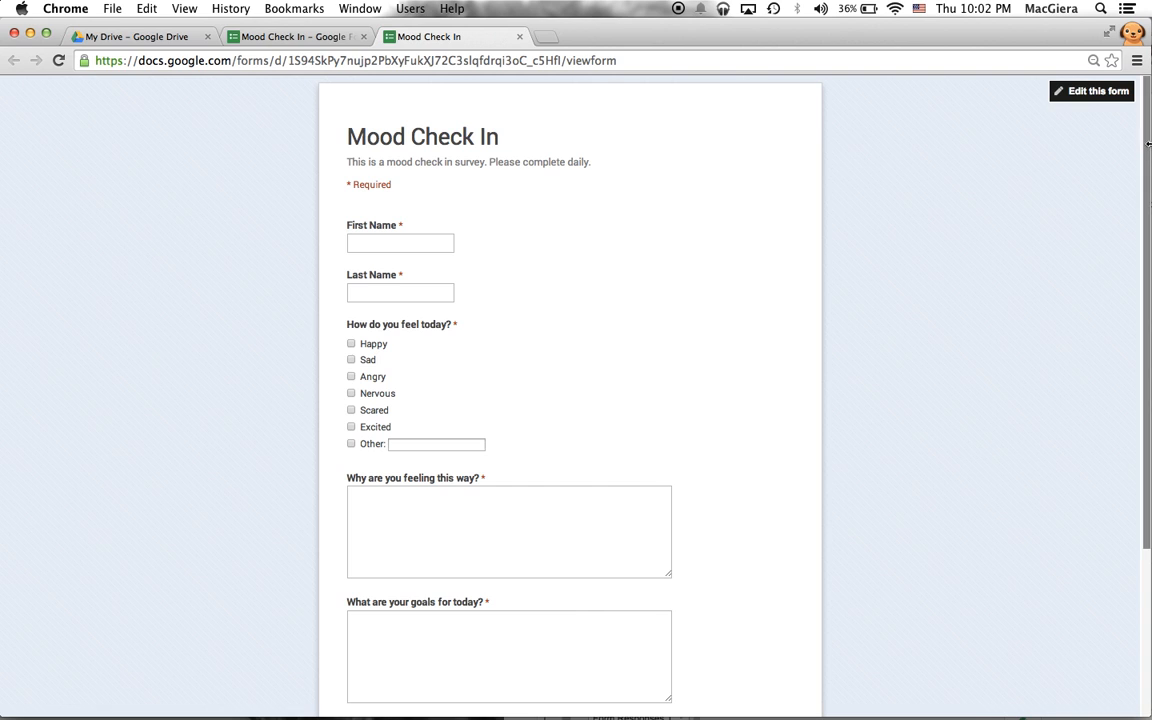
drag(1148, 128, 530, 199)
click(782, 48)
drag(782, 48, 790, 29)
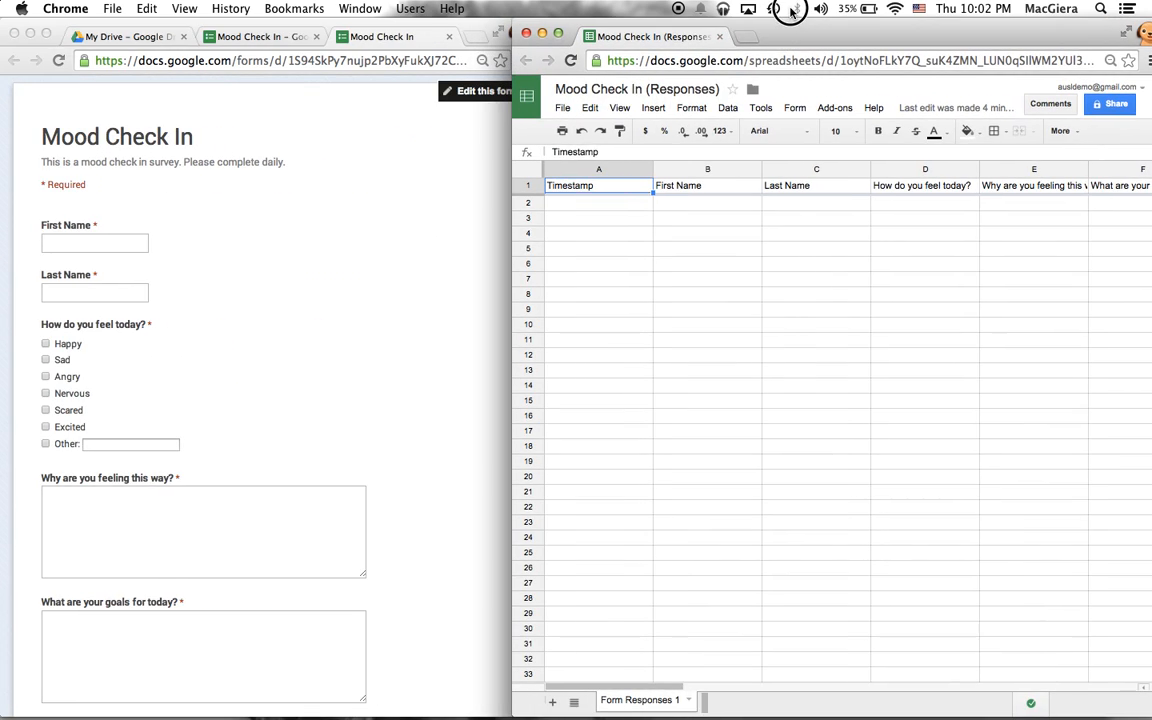
- Fill in the respondent's first and last name and mark the mood as Happy
click(68, 243)
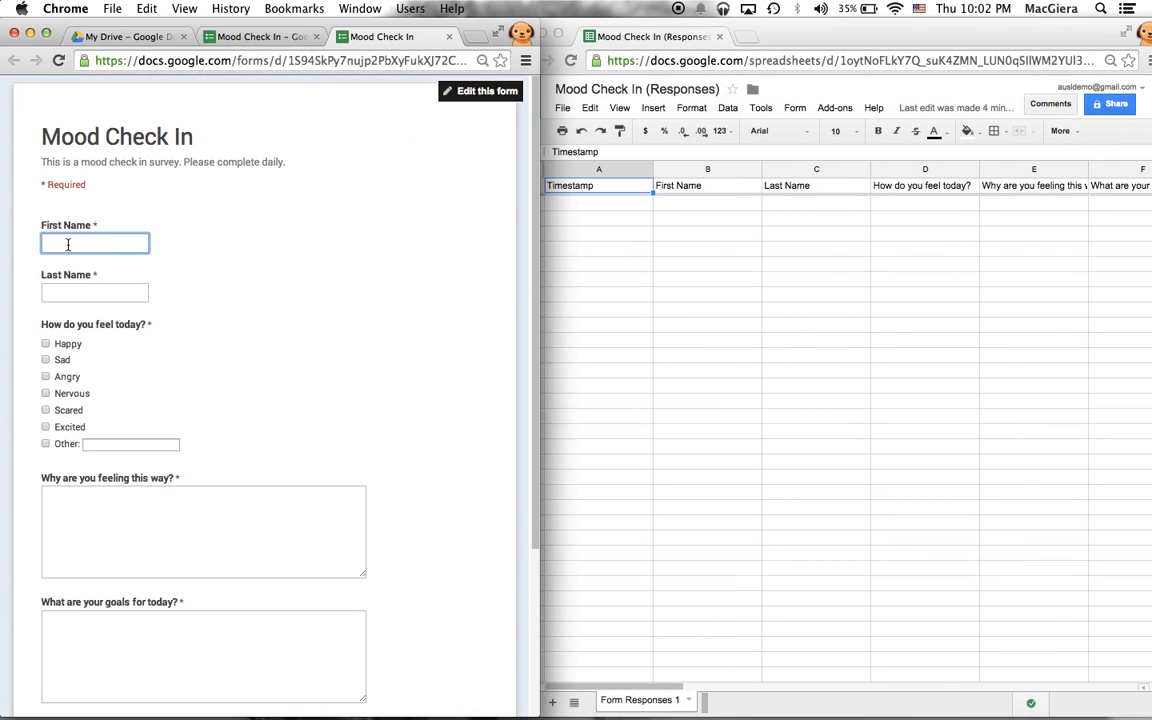
text(Jennie)
key(Tab)
text(M)
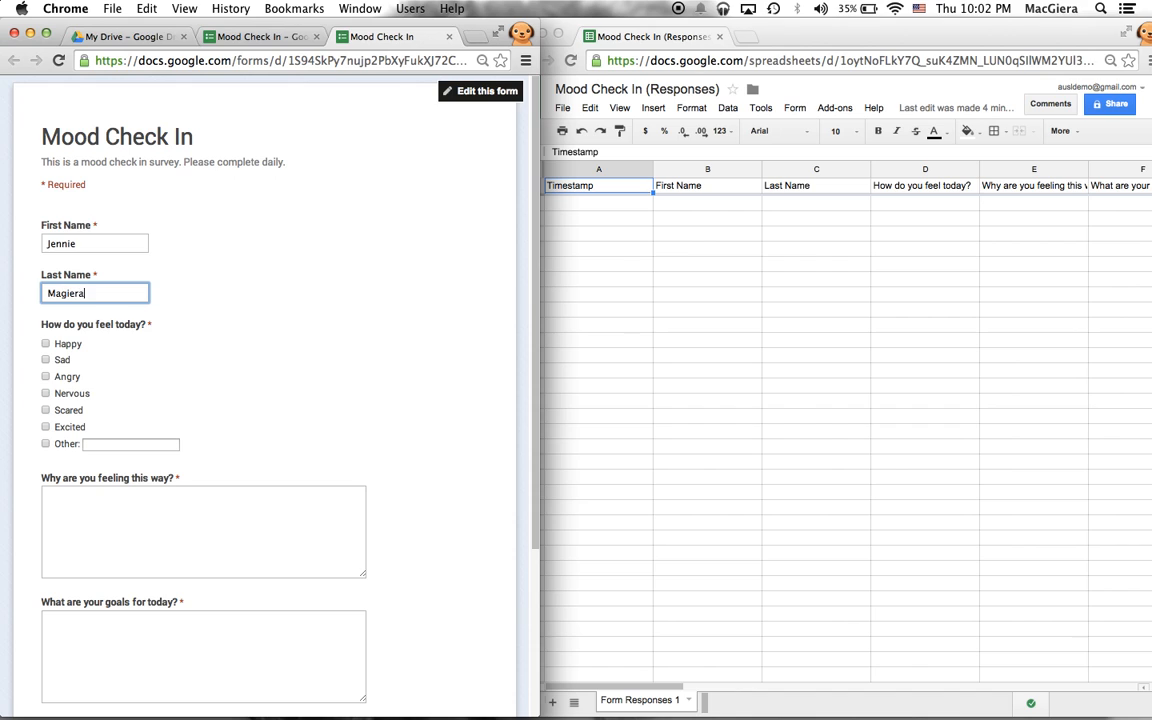
click(52, 344)
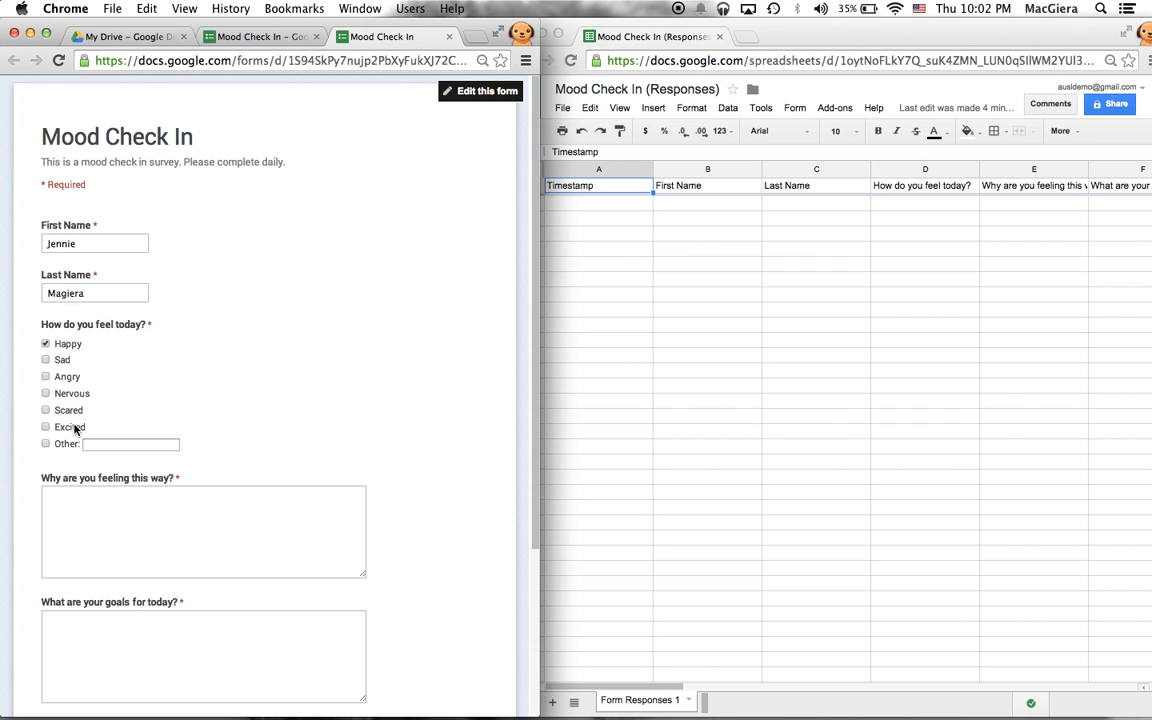
- Answer why they feel this way, start the goals answer 'To help educators le…', and choose No for a private conference
click(87, 501)
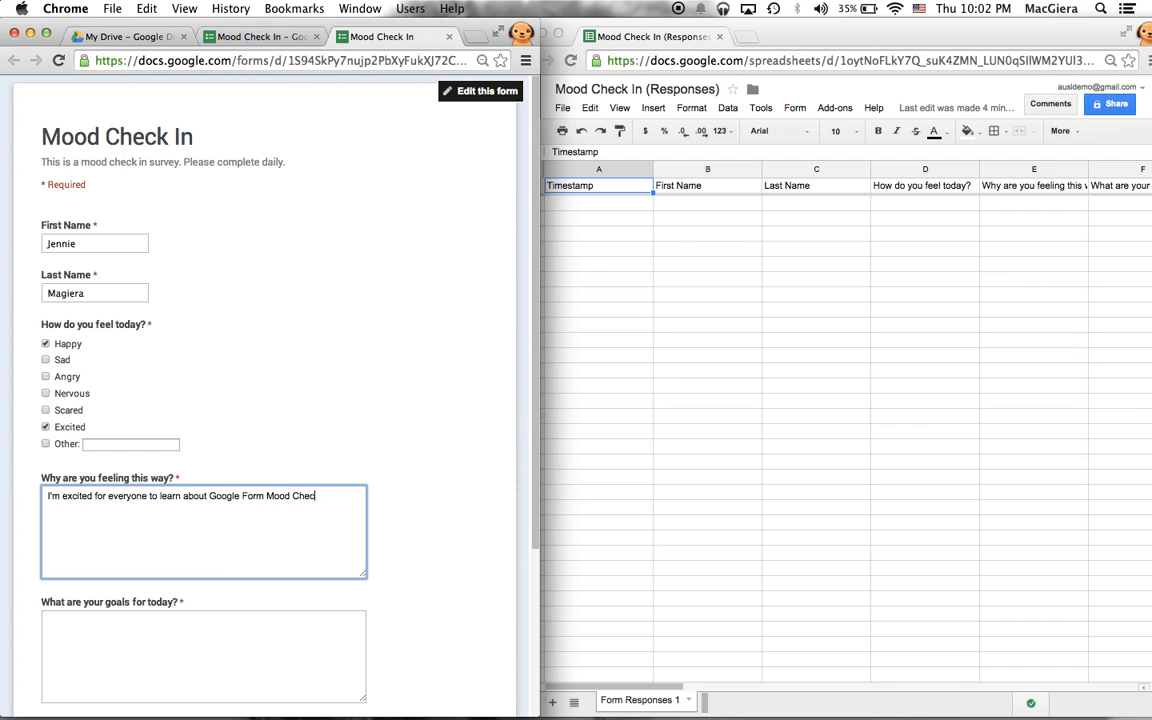
scroll(257, 543, down, 3)
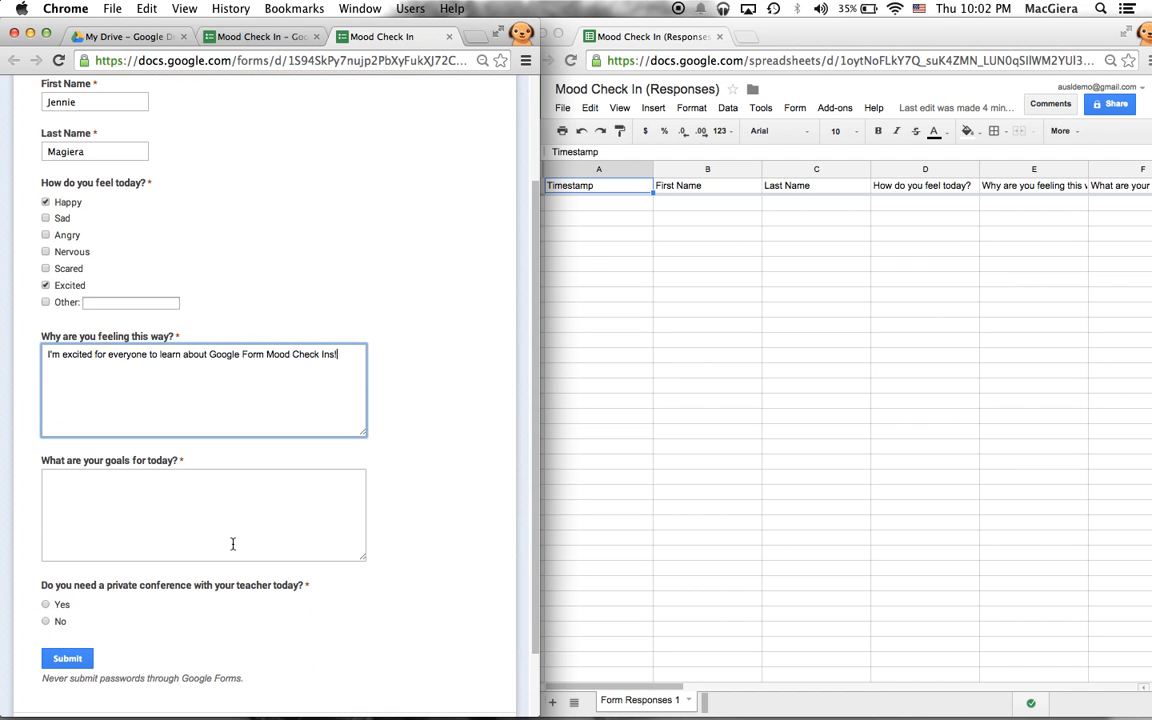
click(231, 540)
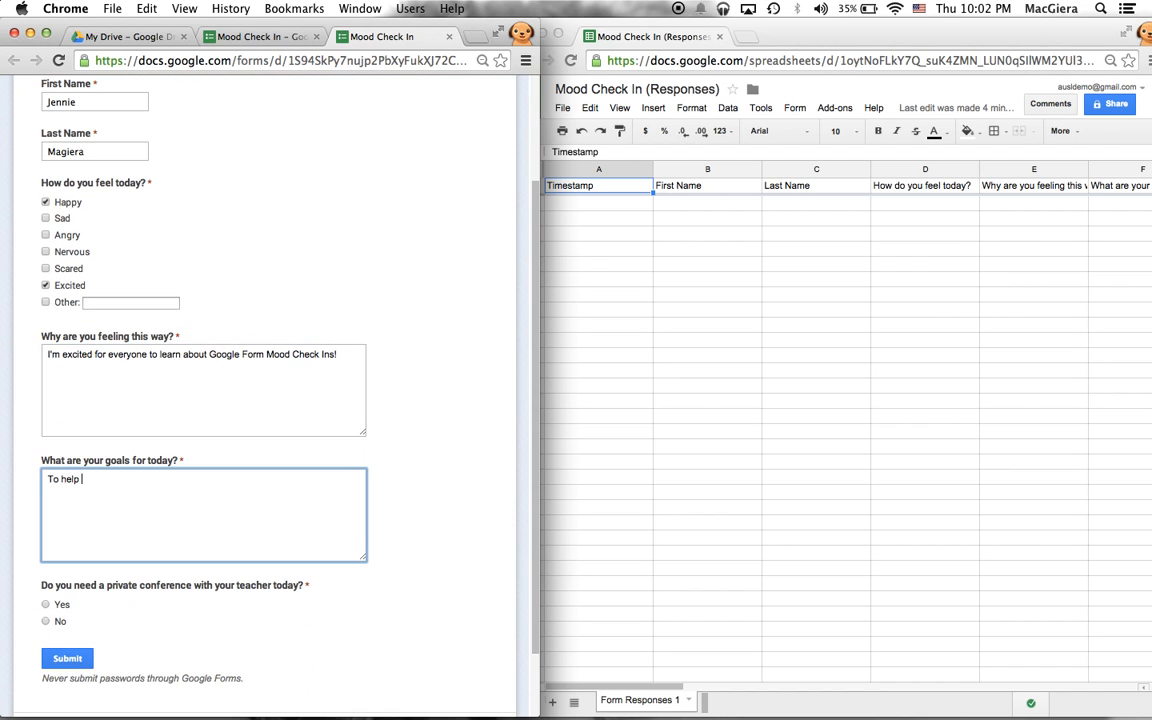
text(To help educators learn about Google Forms and Mood Check Ins!)
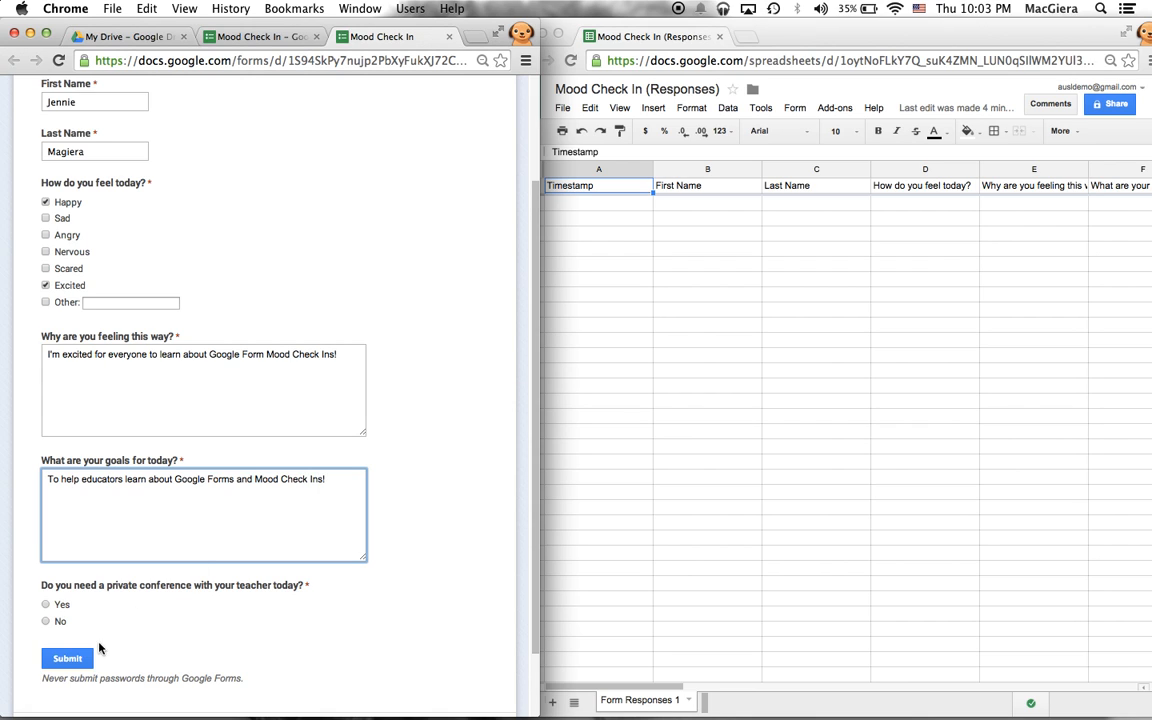
click(46, 621)
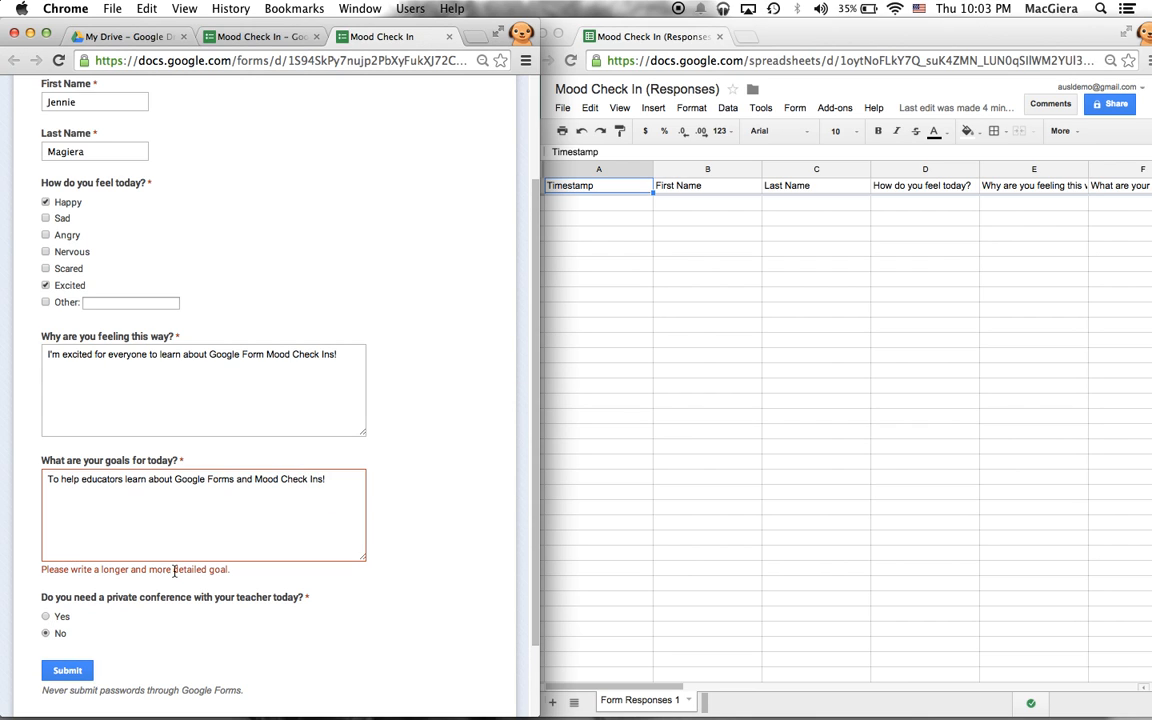
- Lengthen the goals answer with 'help them' to clear its length error, then submit the response
drag(62, 571, 229, 571)
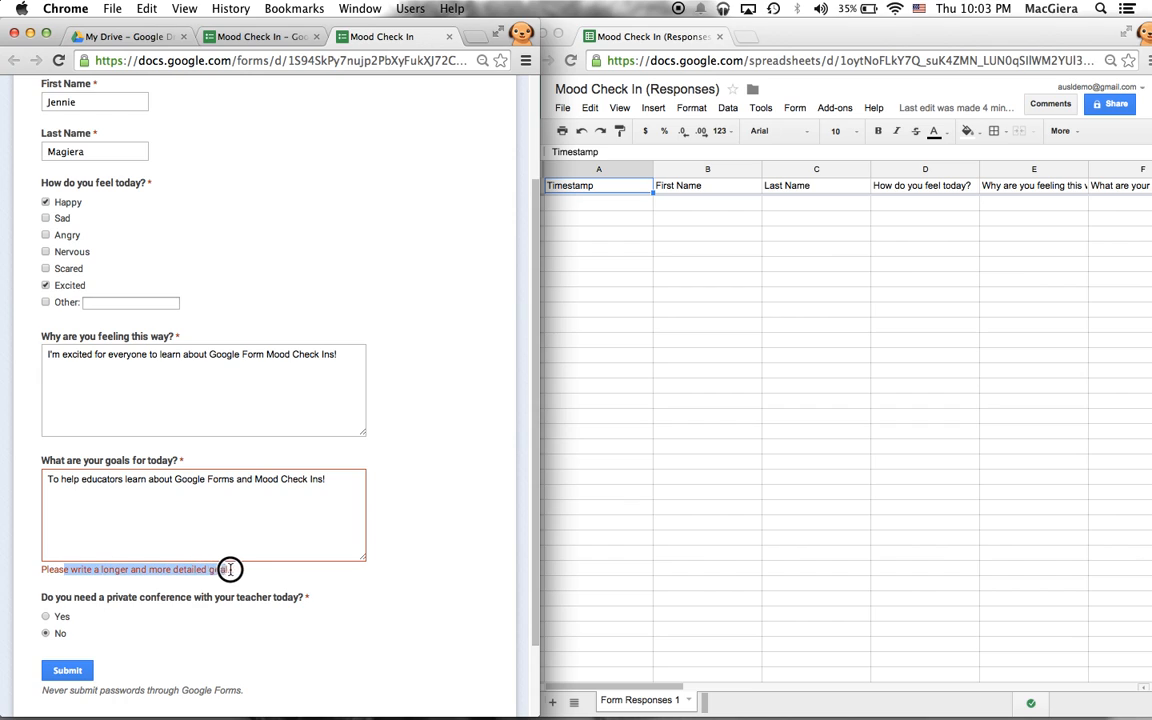
click(252, 575)
drag(26, 571, 206, 571)
click(267, 648)
click(350, 483)
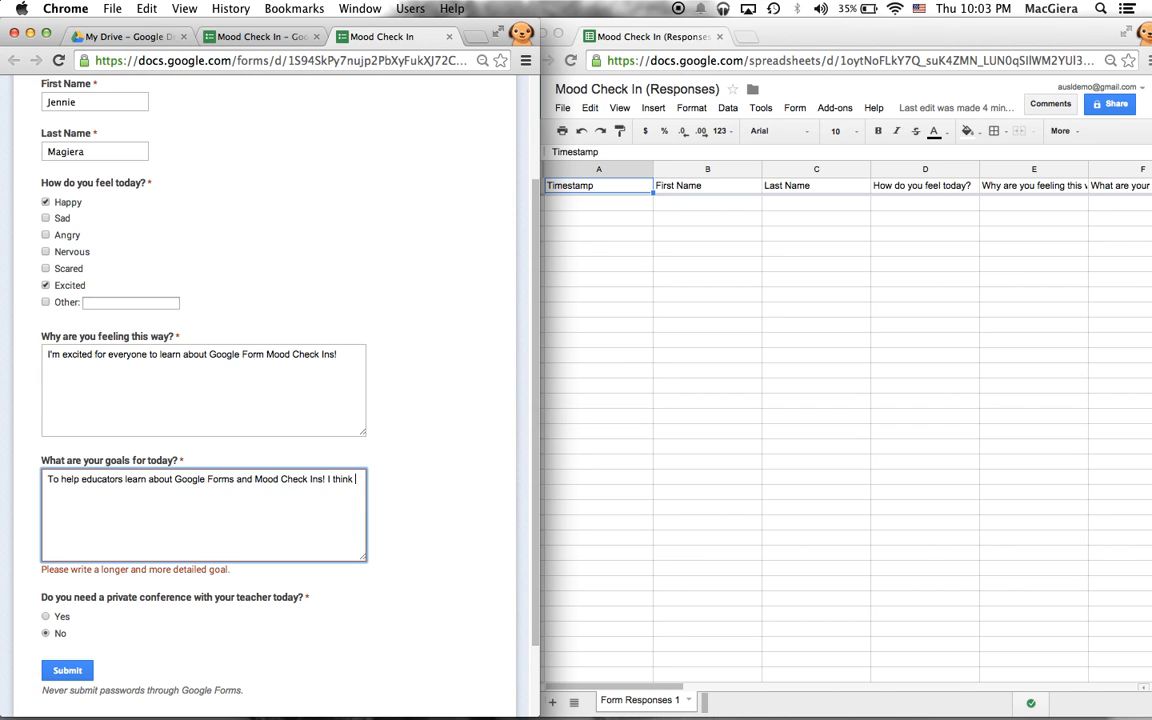
text(help them in their classrooms with their students.)
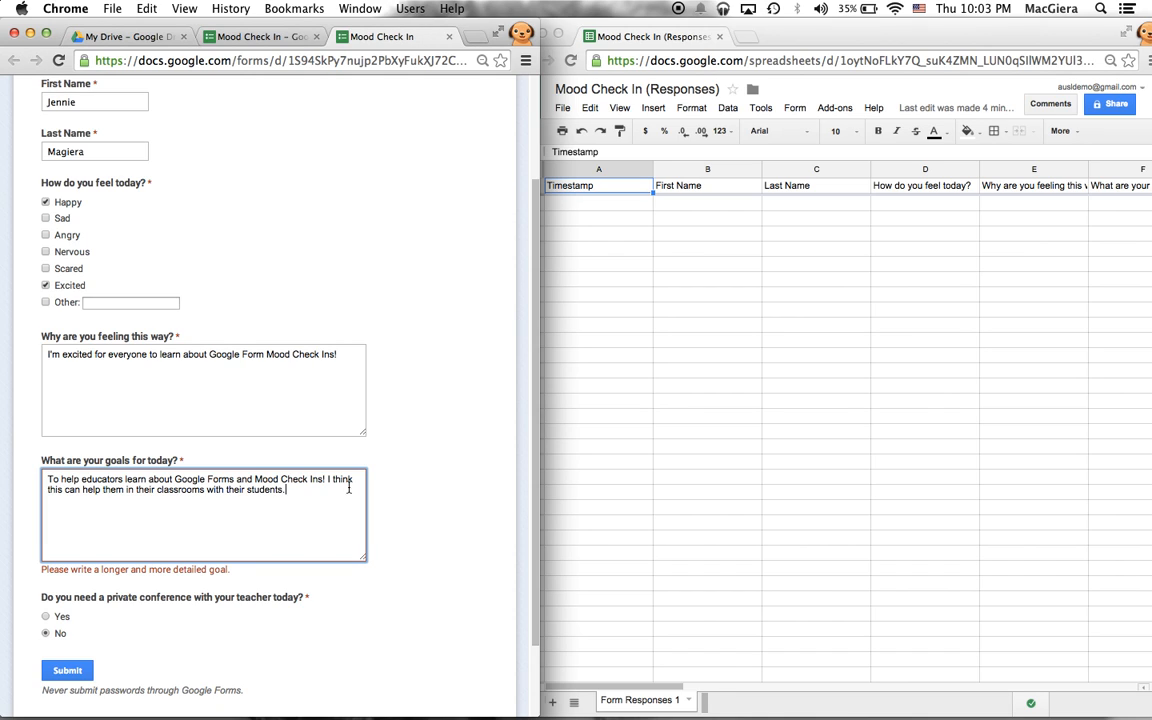
click(382, 605)
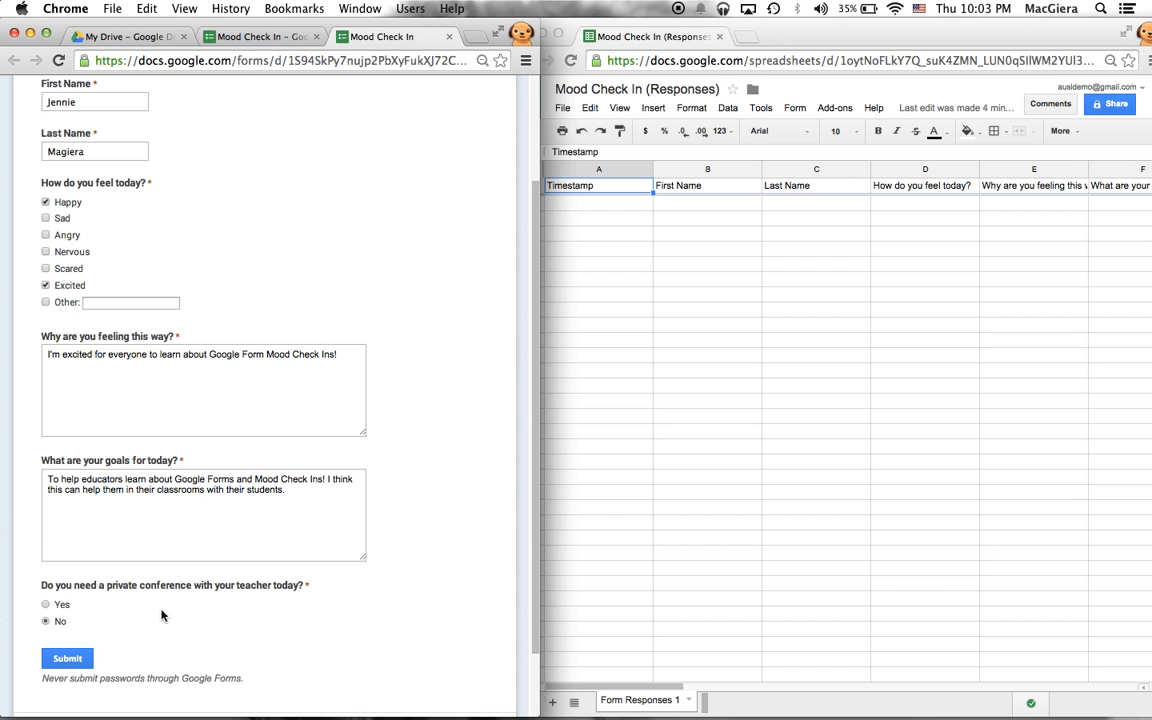
click(72, 657)
click(609, 243)
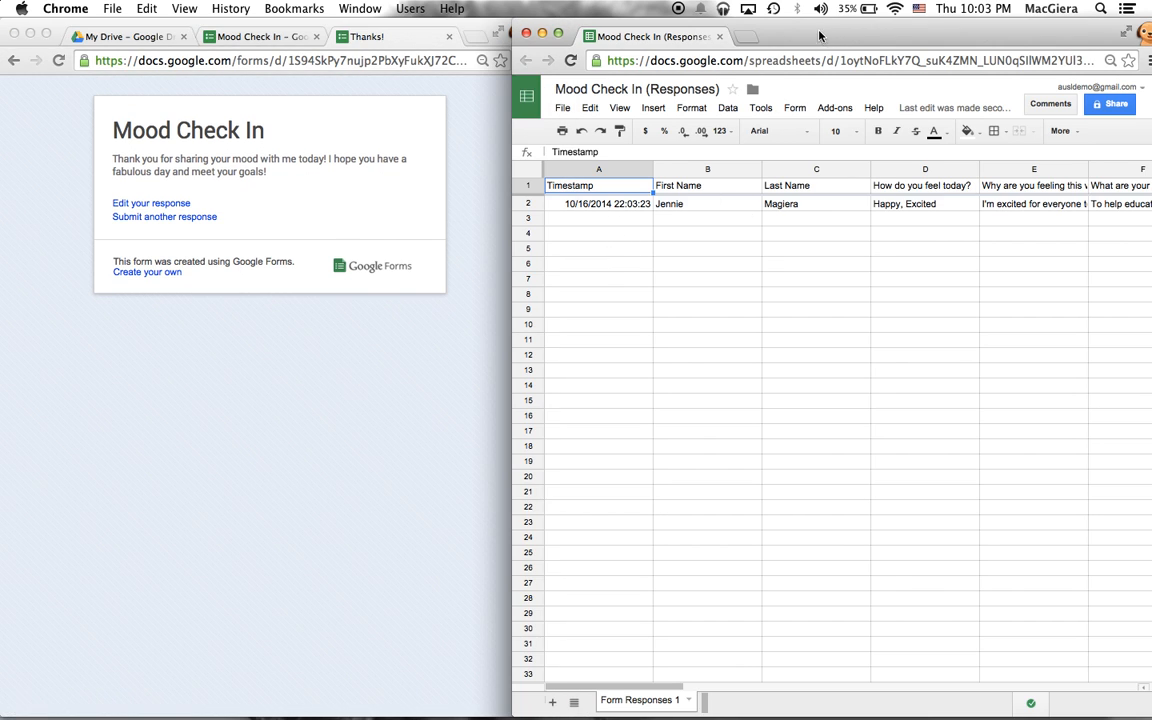
drag(818, 36, 791, 36)
click(680, 263)
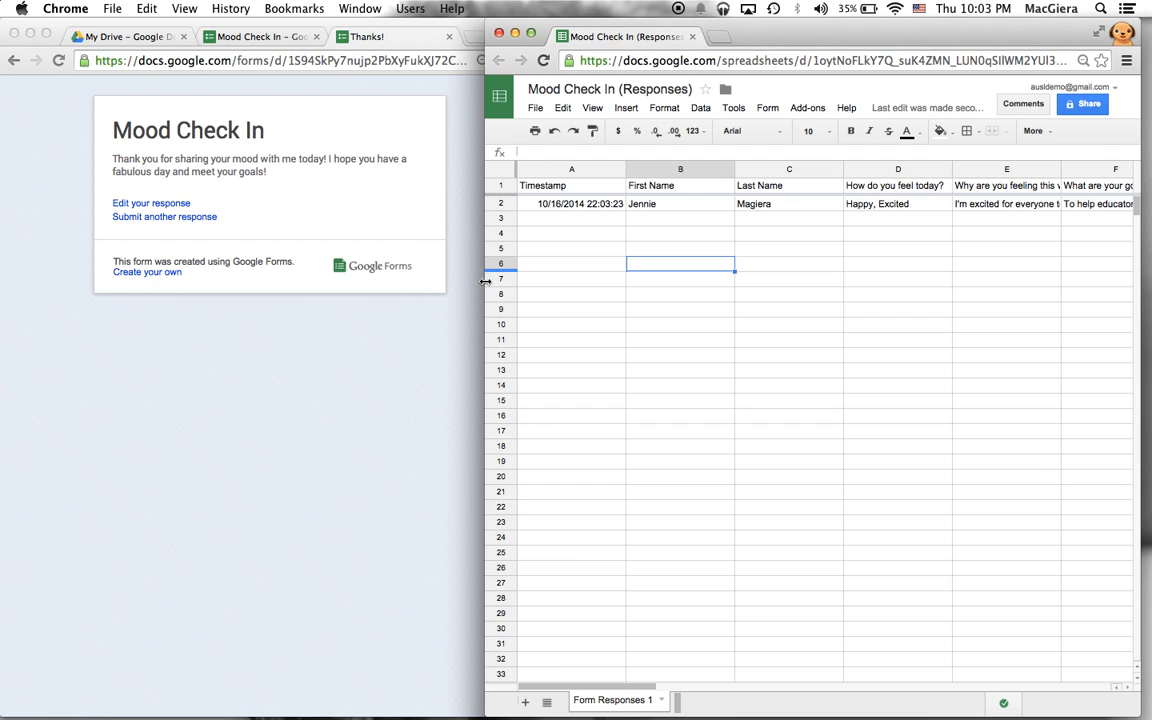
drag(485, 282, 238, 286)
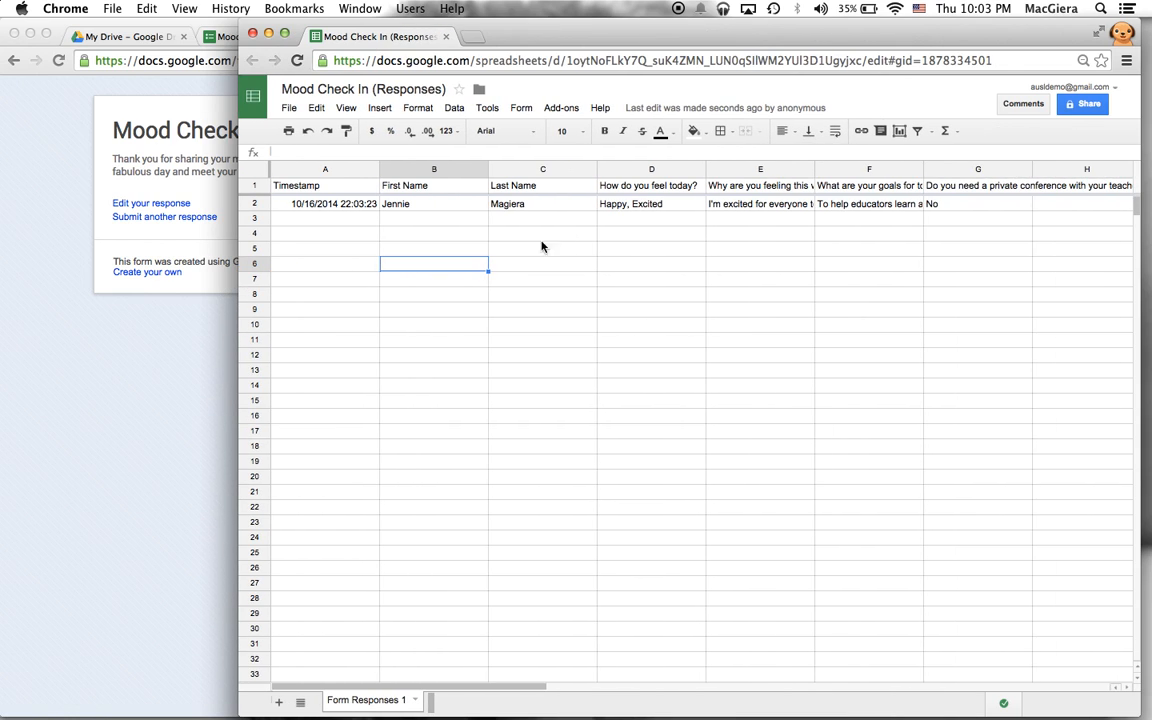
click(248, 184)
click(306, 233)
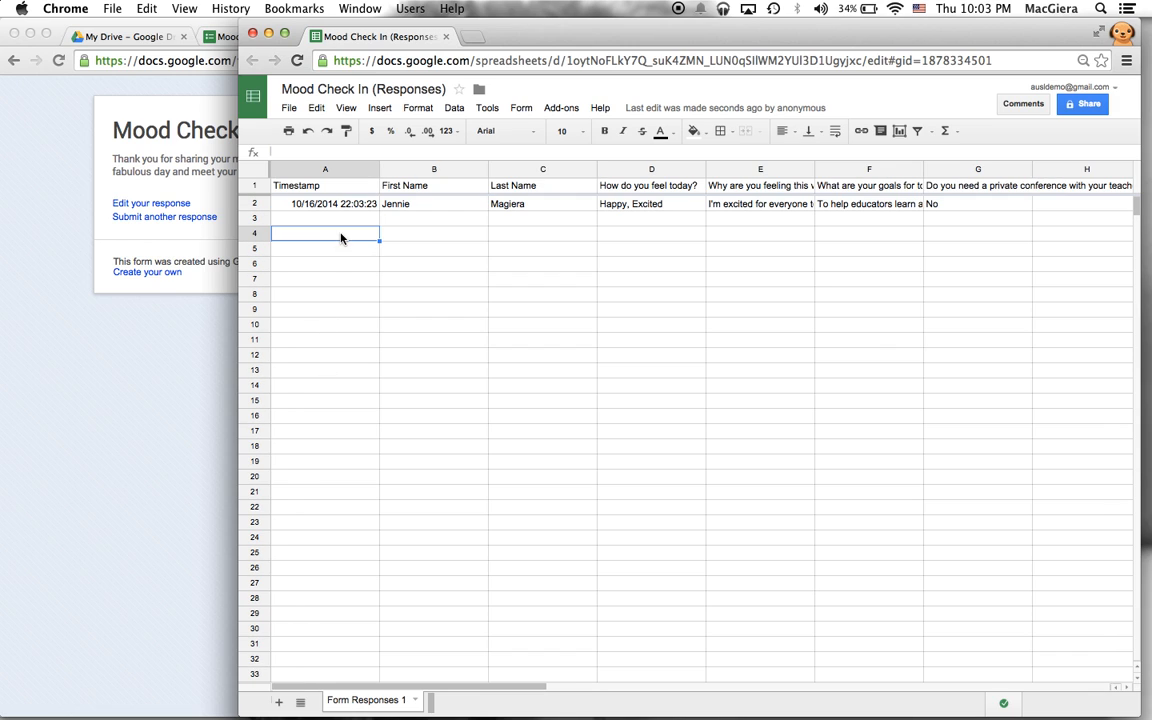
drag(645, 218, 656, 586)
click(494, 570)
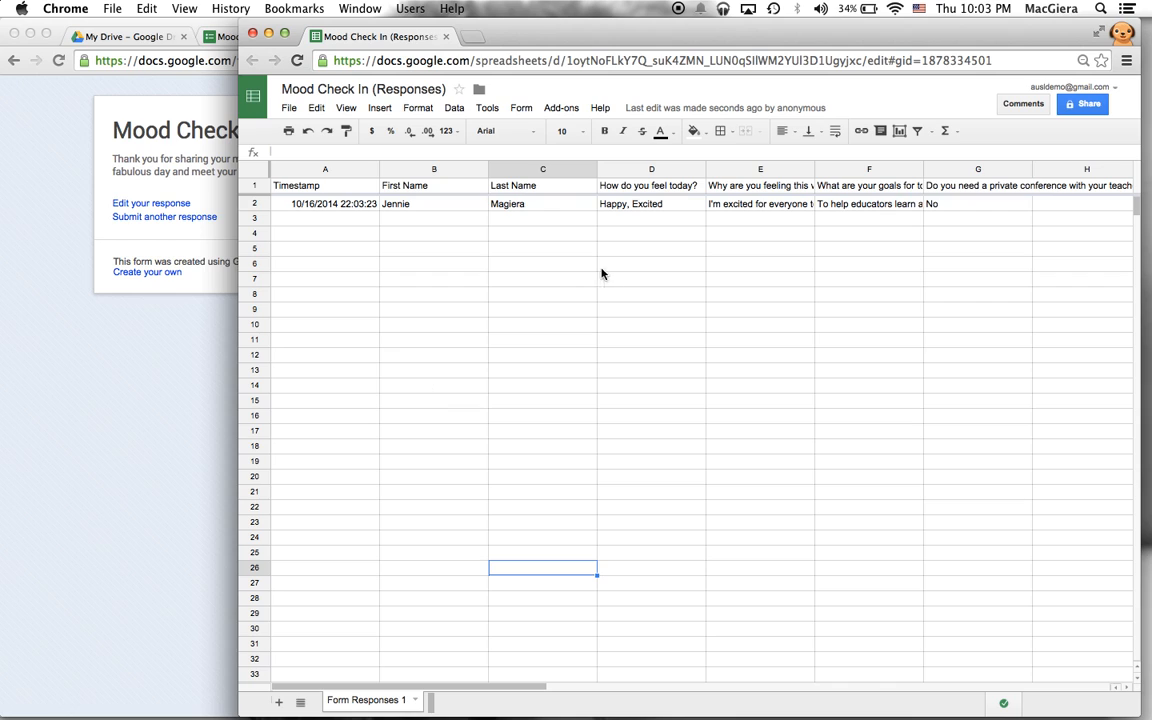
drag(633, 217, 651, 617)
click(486, 418)
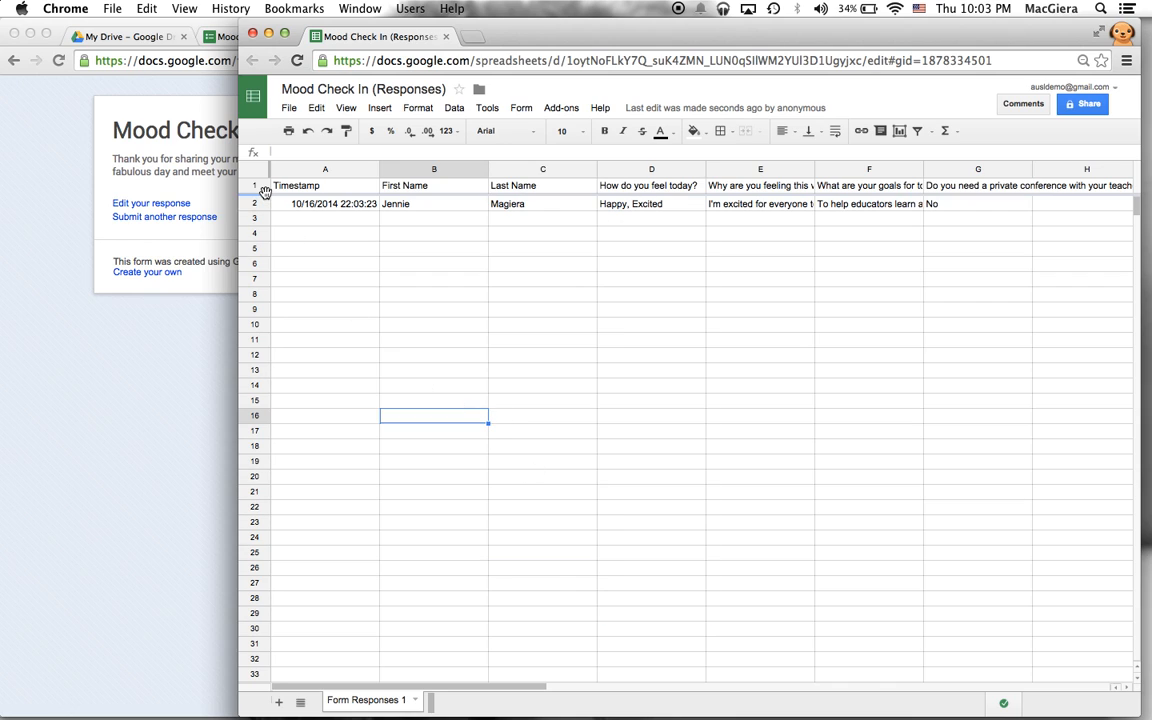
click(366, 254)
click(316, 217)
click(325, 186)
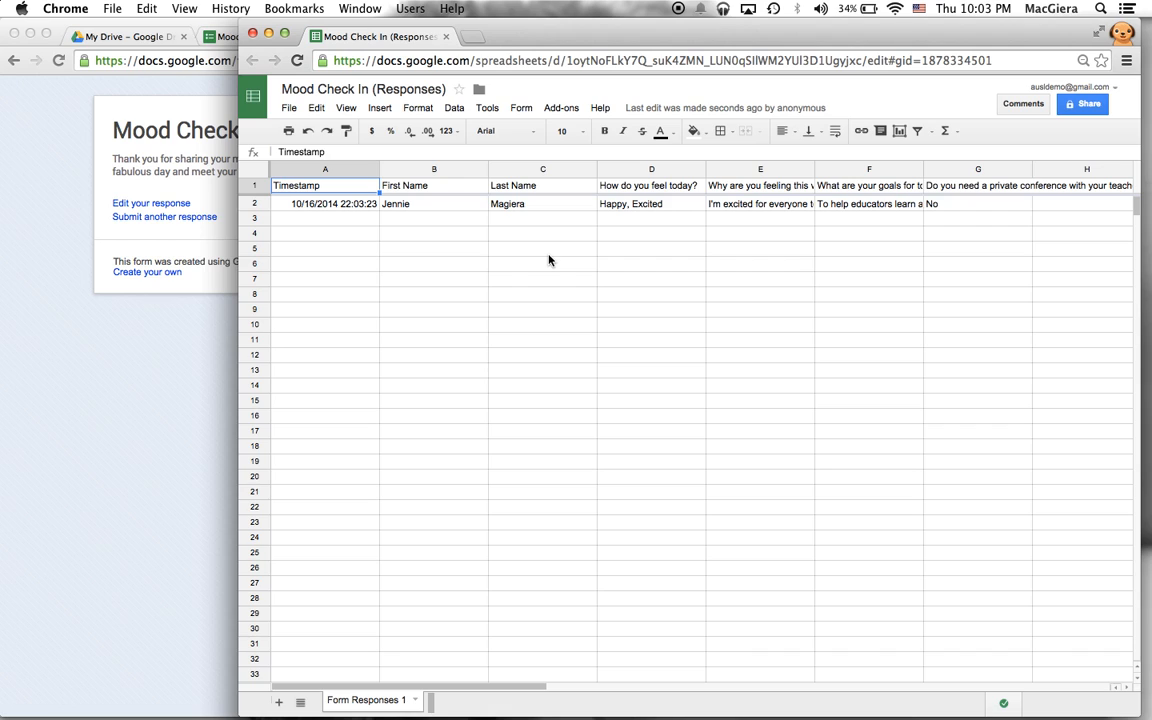
click(627, 185)
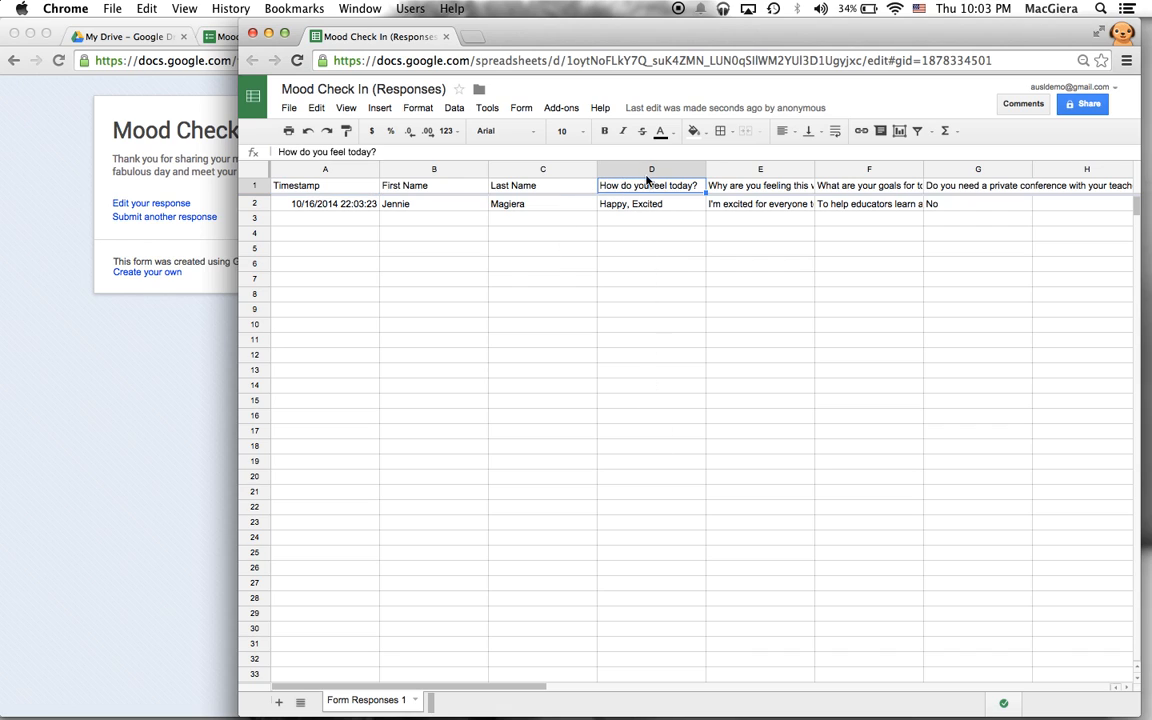
drag(643, 218, 658, 688)
click(661, 400)
scroll(665, 401, up, 2)
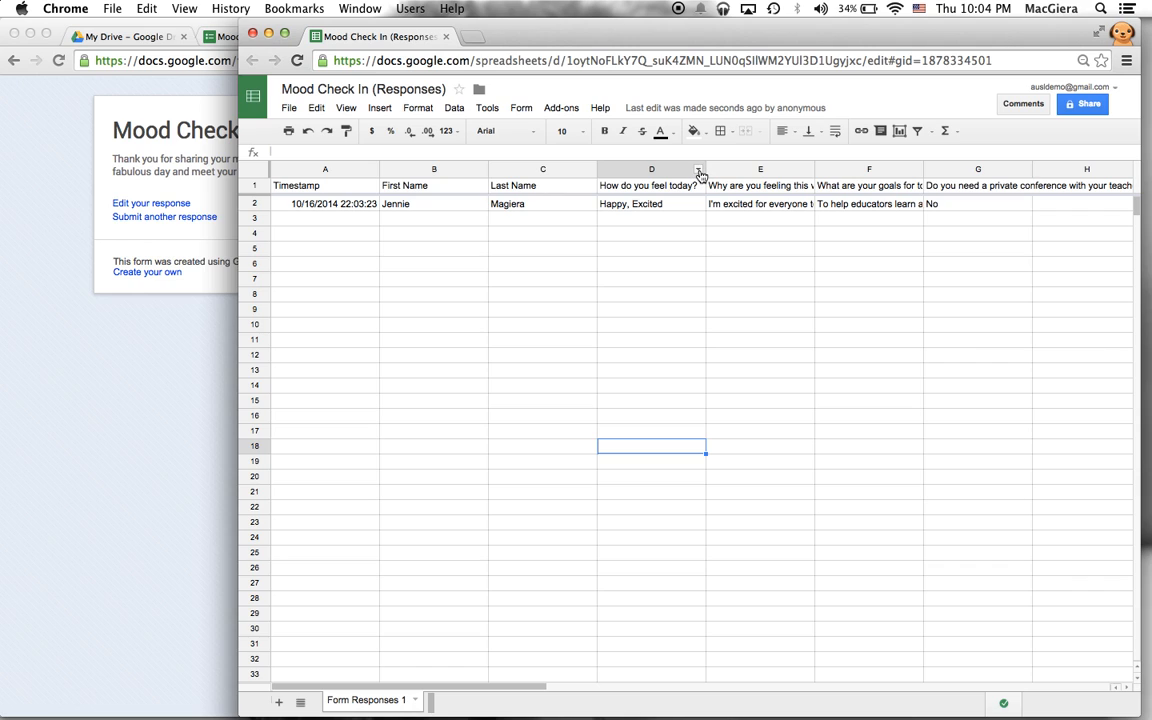
click(699, 172)
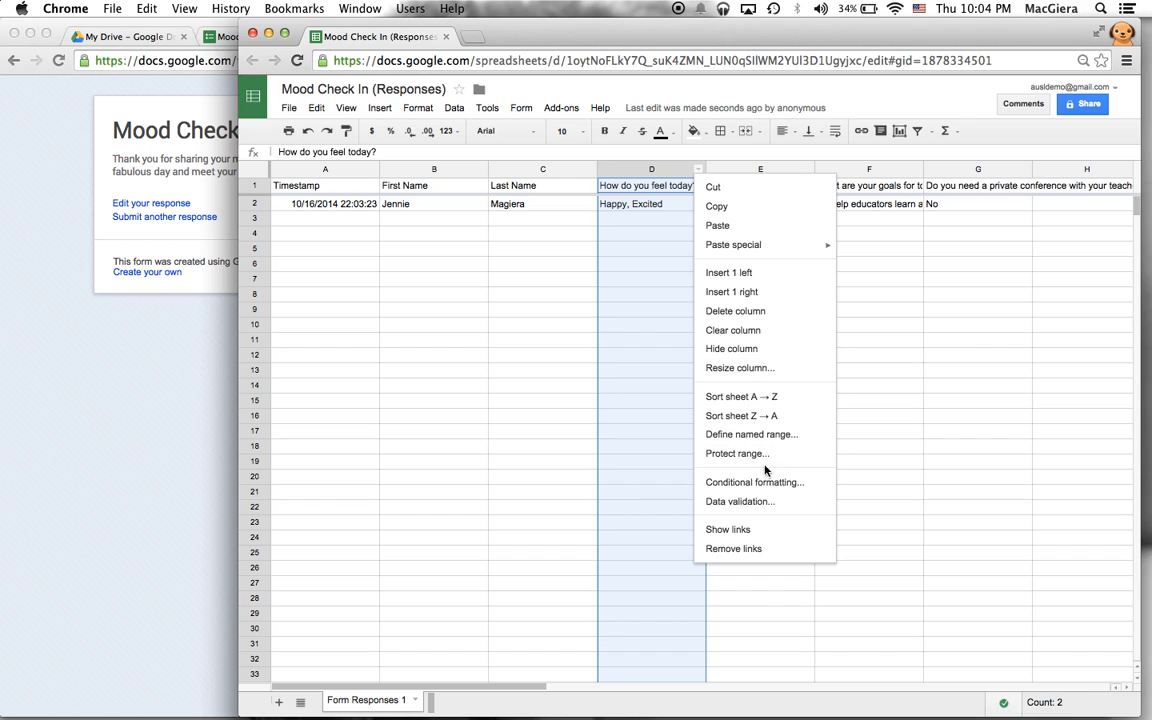
- Start a column D conditional formatting rule with the condition Text contains 'scared'
click(568, 386)
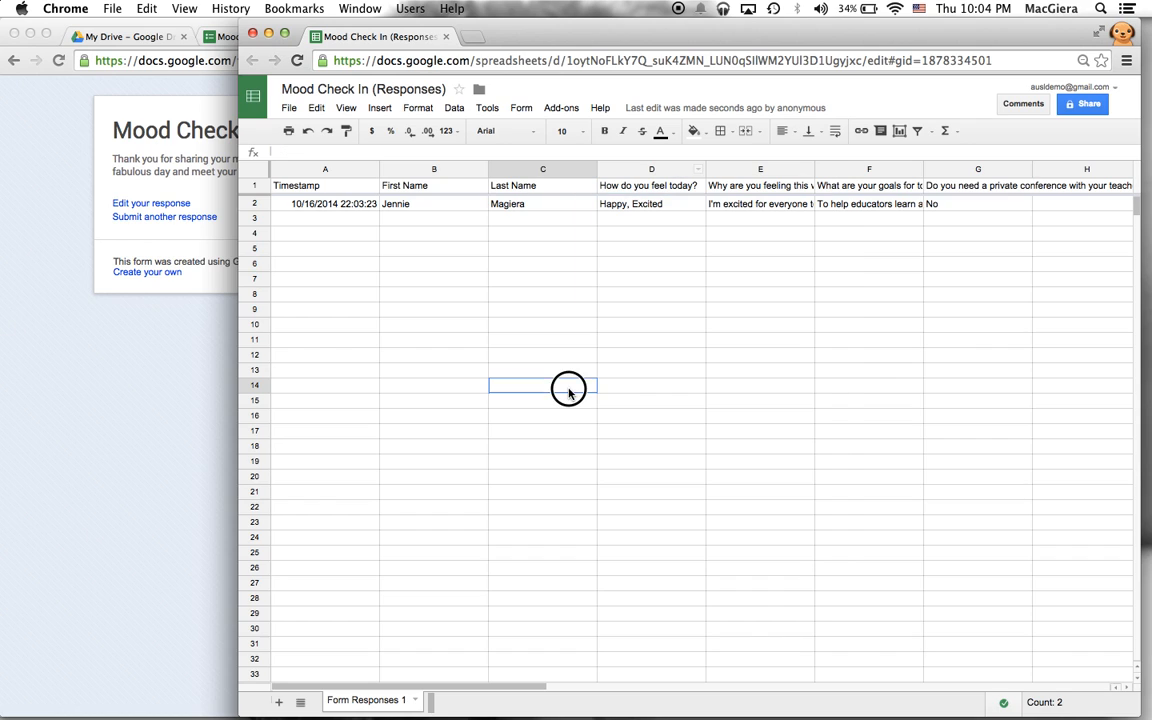
click(697, 172)
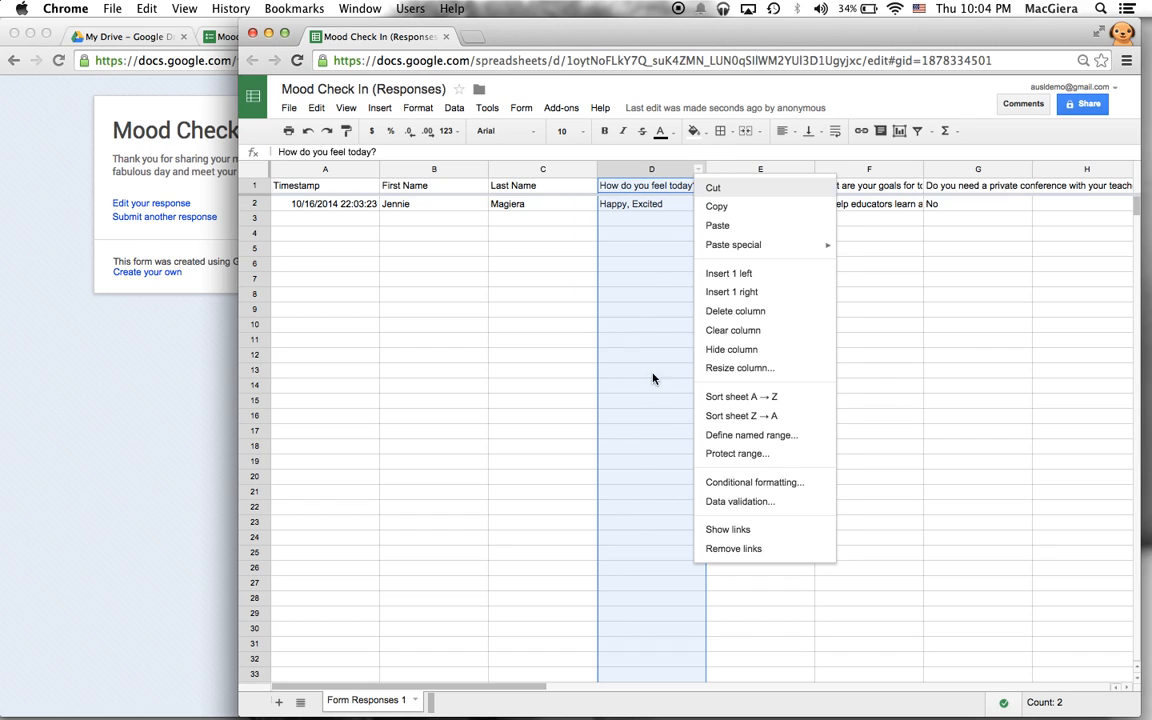
click(733, 483)
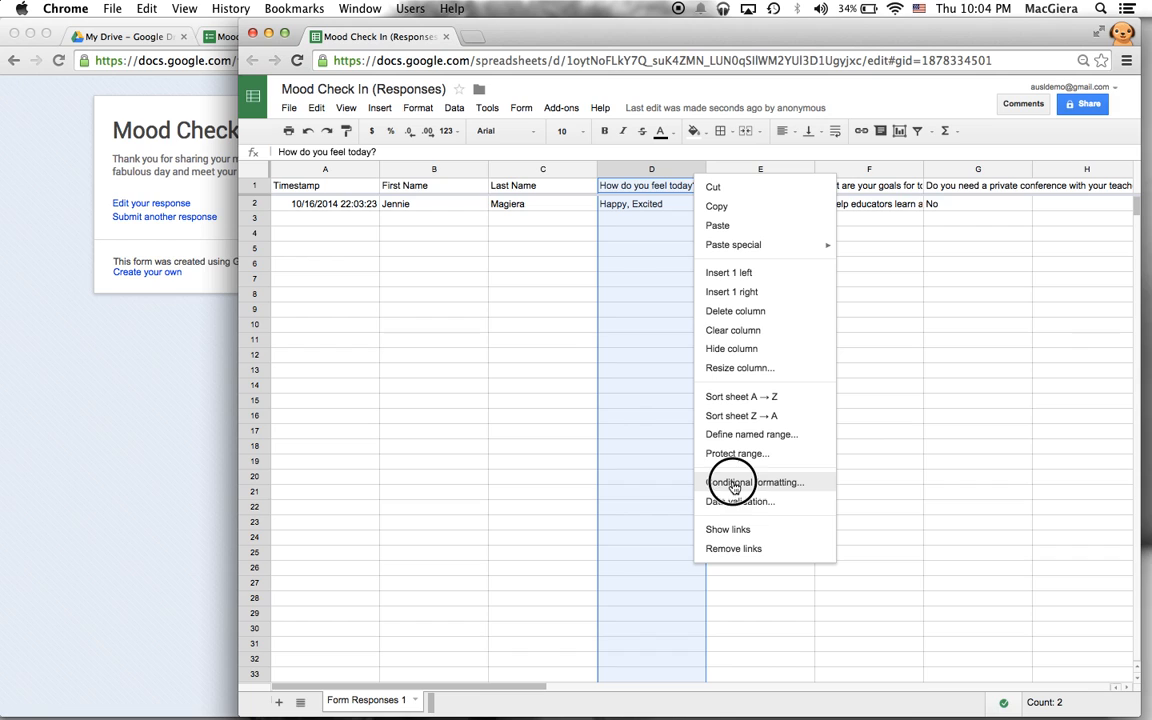
click(490, 375)
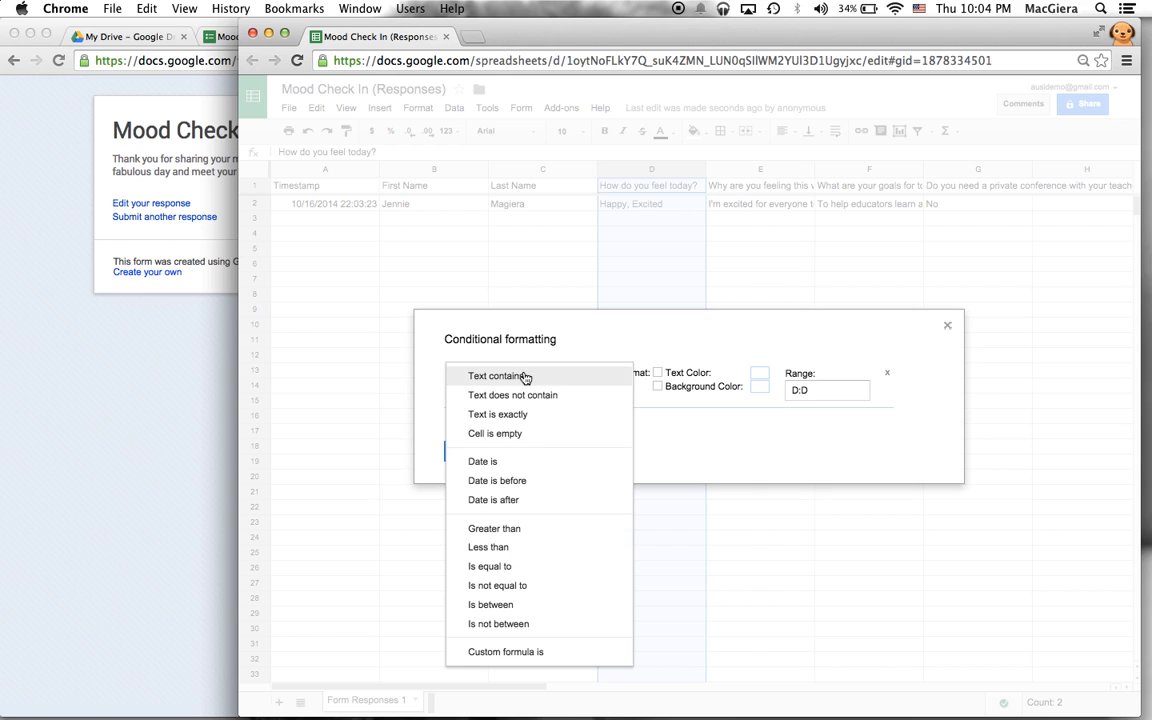
click(524, 377)
click(535, 376)
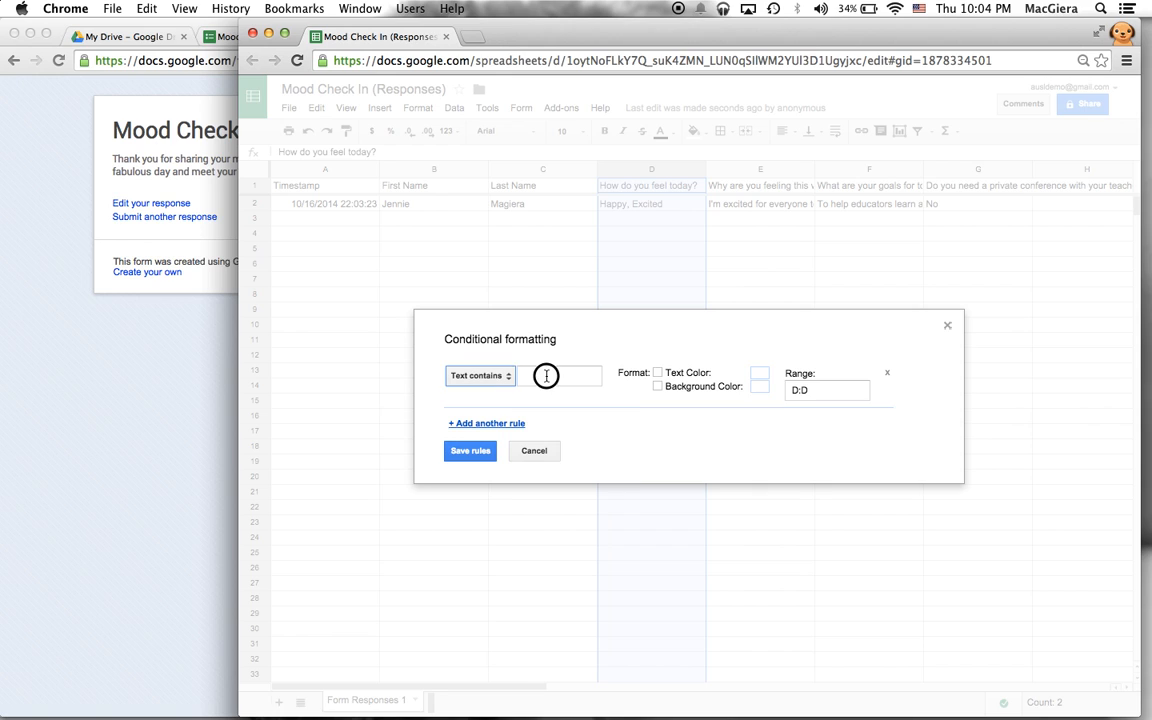
text(scared)
- Review the rule condition options and delete the extra blank rule
click(489, 376)
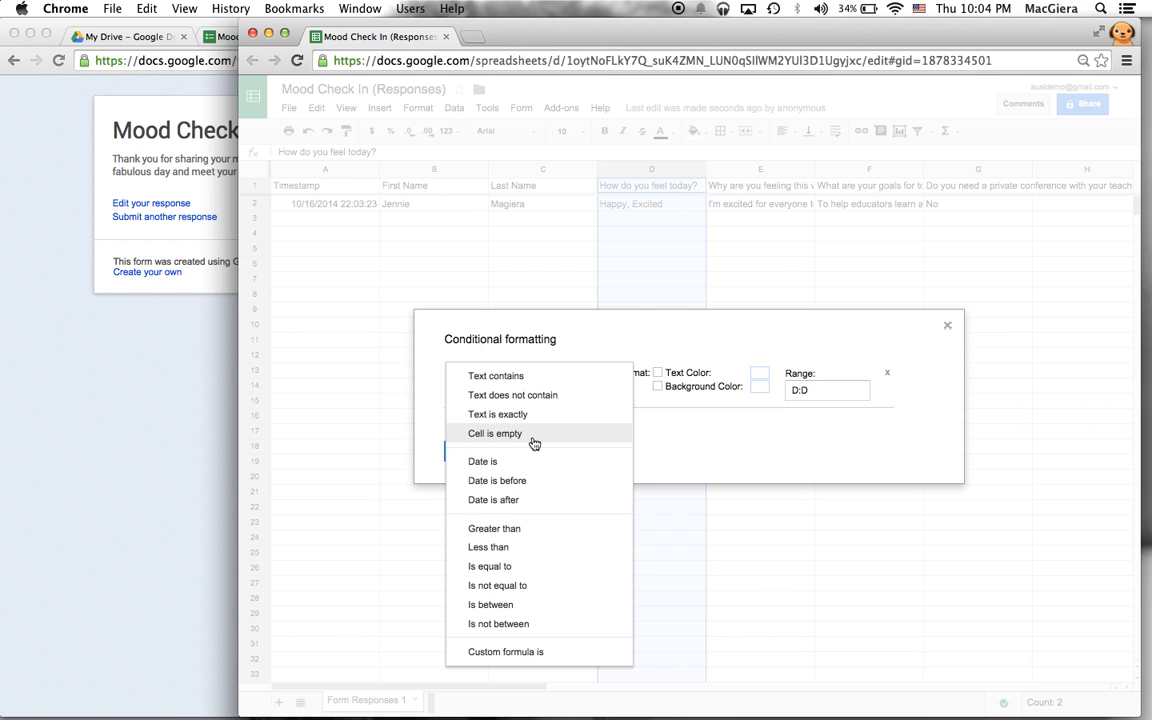
click(643, 417)
click(489, 375)
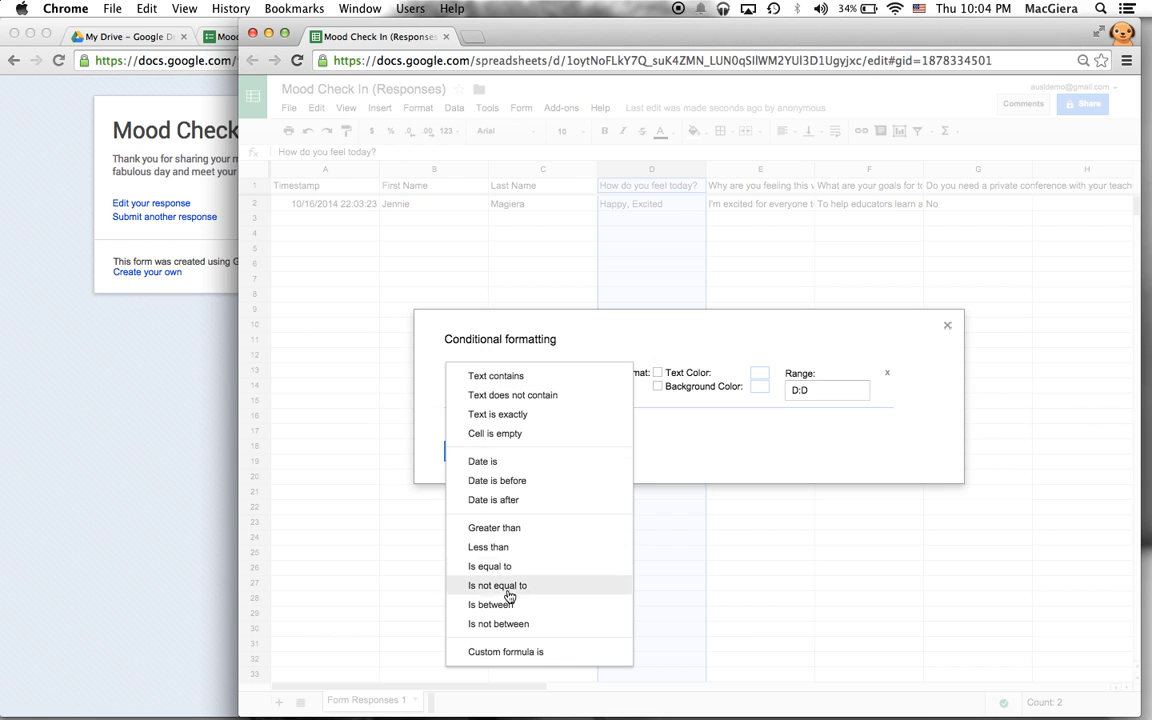
click(695, 426)
click(888, 398)
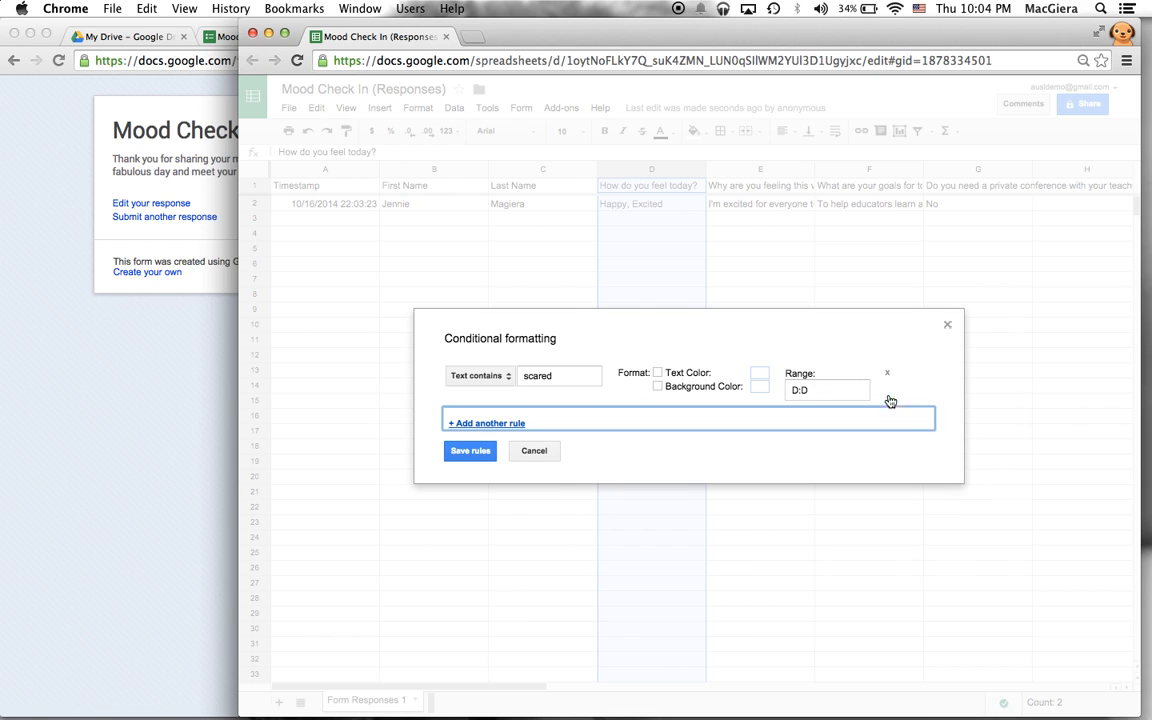
- Give matching cells a yellow background, save the rule, and check cells D3 and D5
click(658, 387)
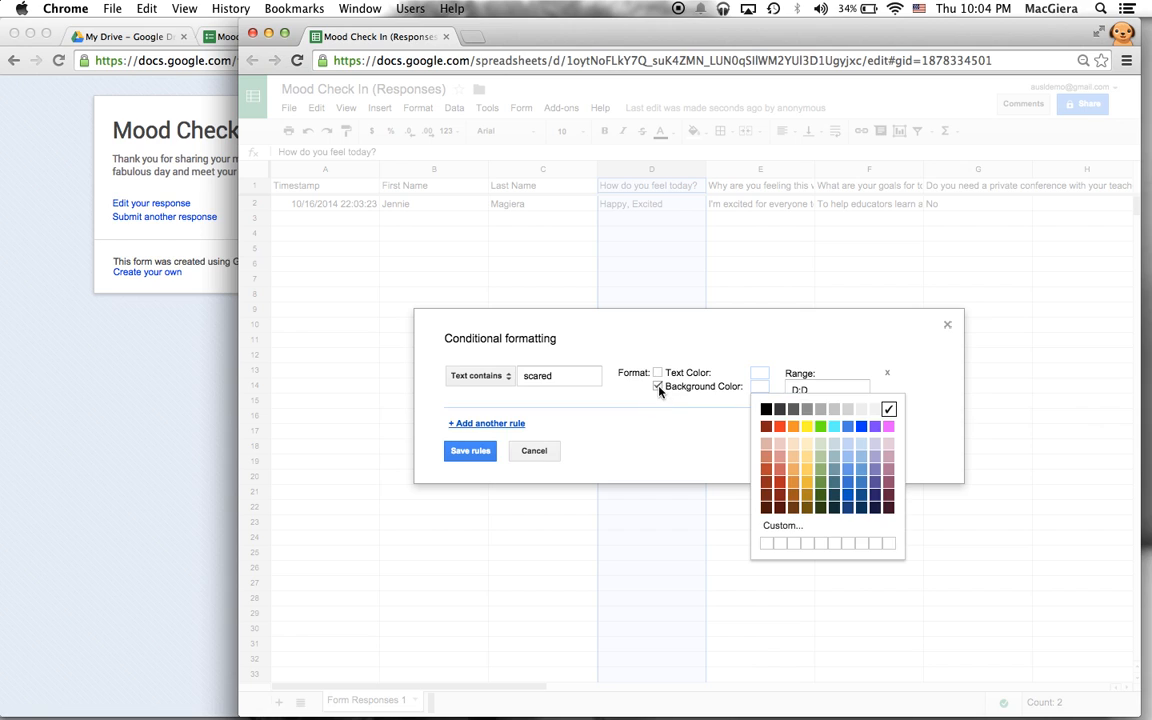
click(806, 427)
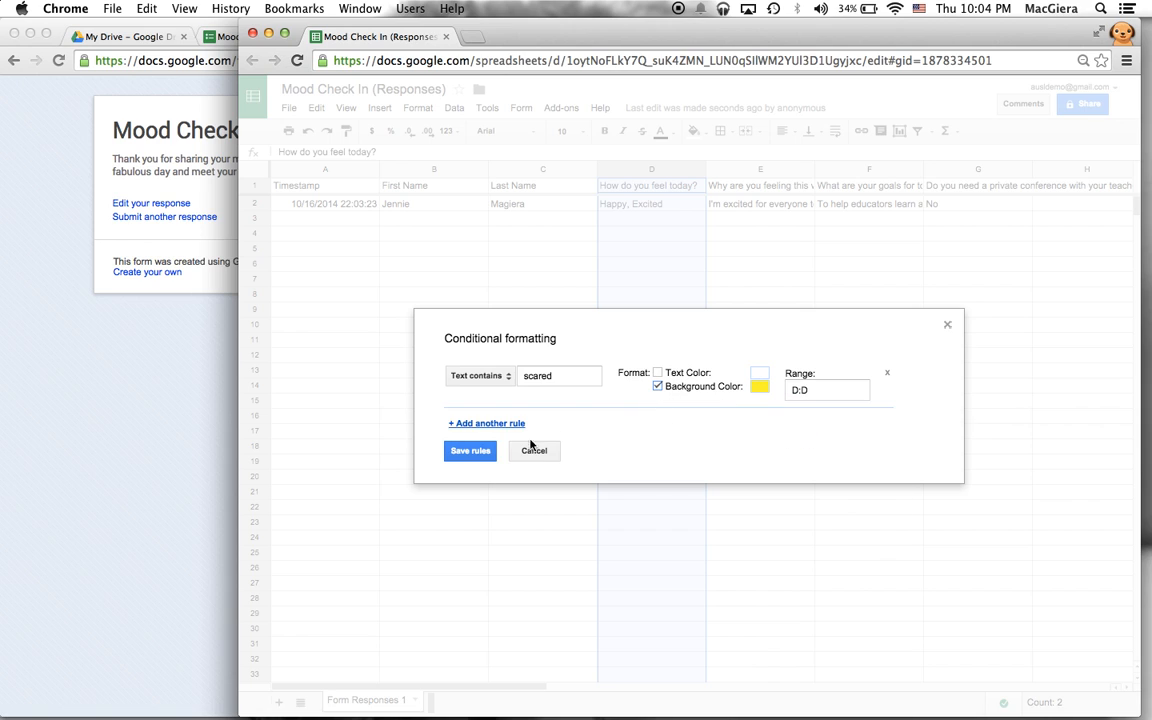
click(472, 451)
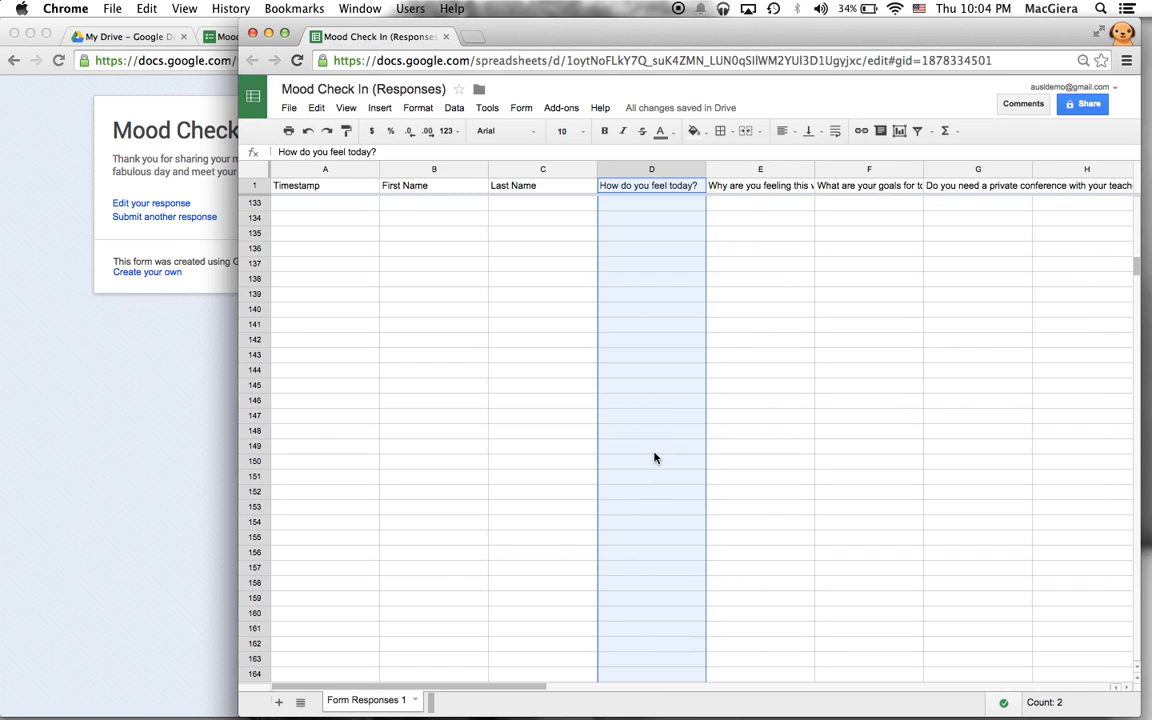
click(632, 222)
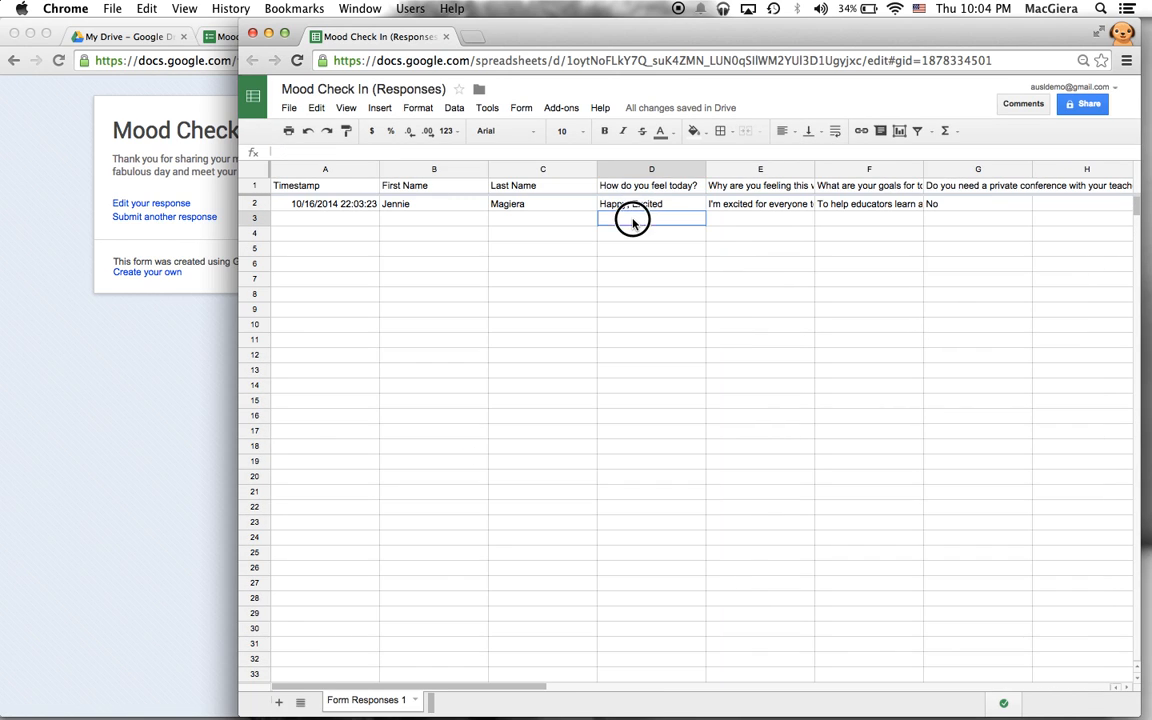
click(644, 258)
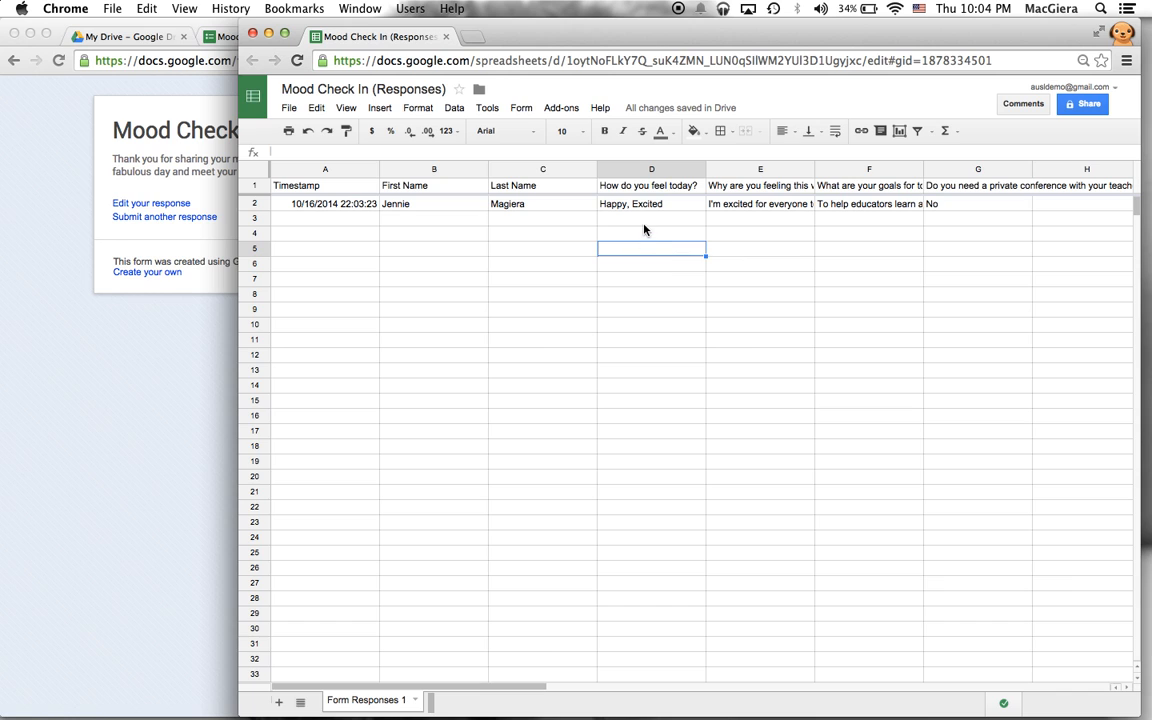
click(638, 224)
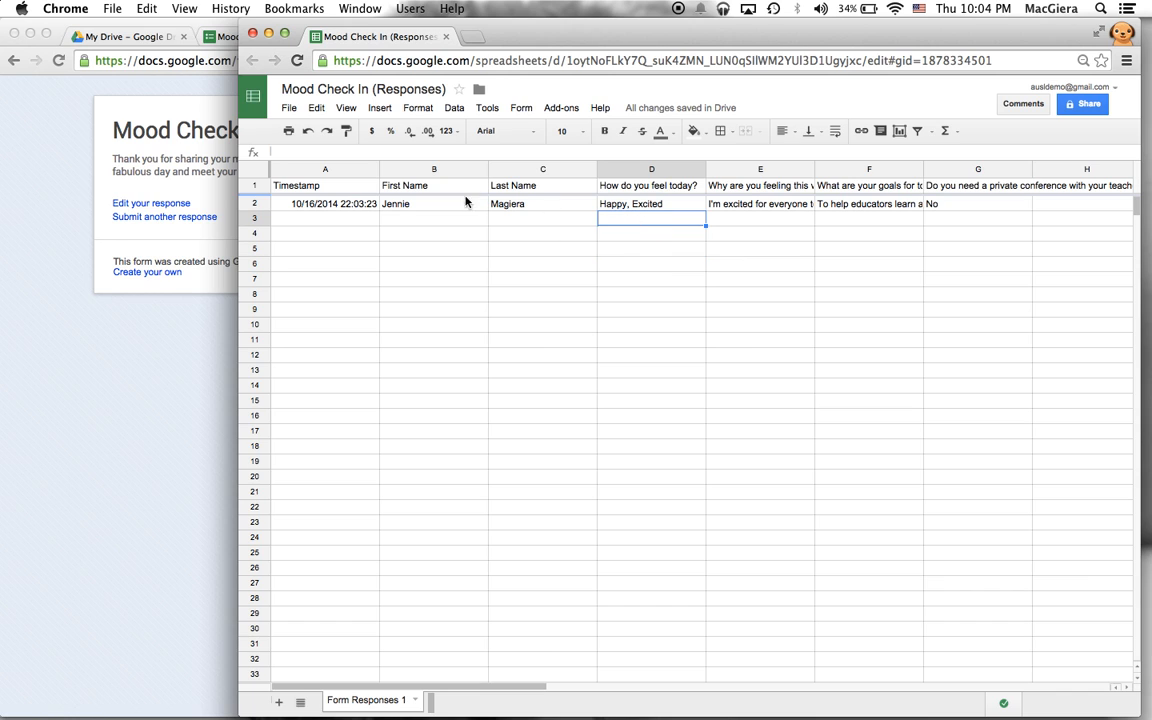
- Start another form response and enter the respondent's first and last name
drag(239, 228, 513, 229)
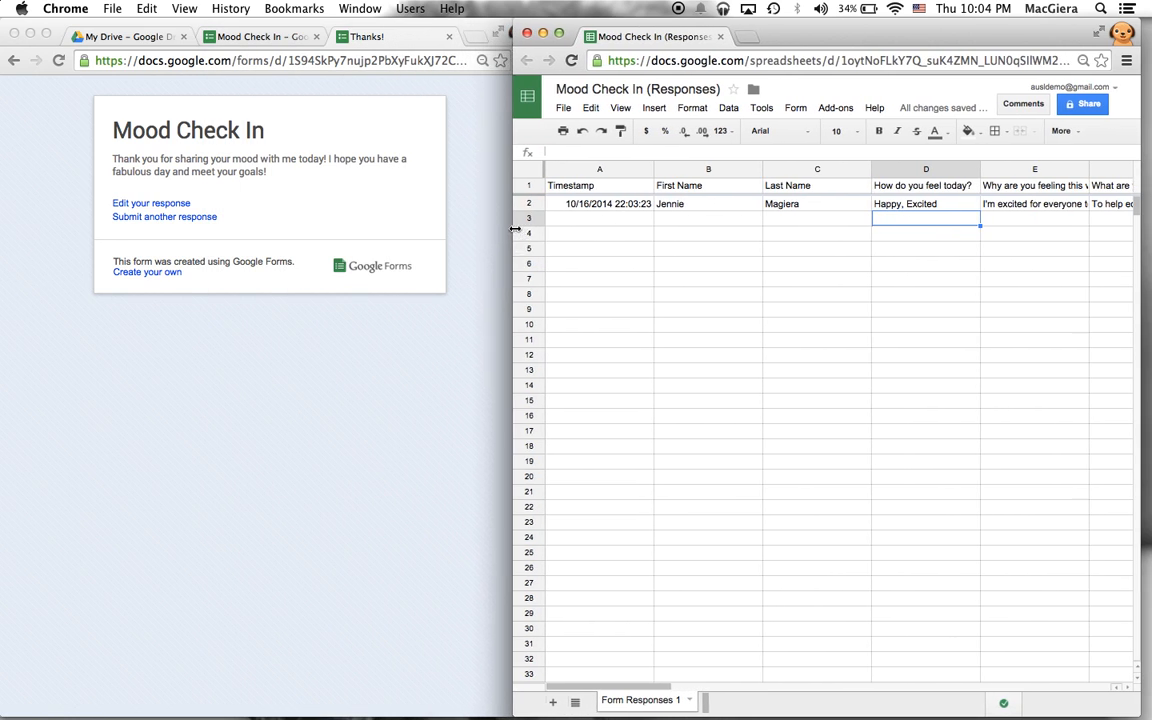
click(283, 288)
click(159, 217)
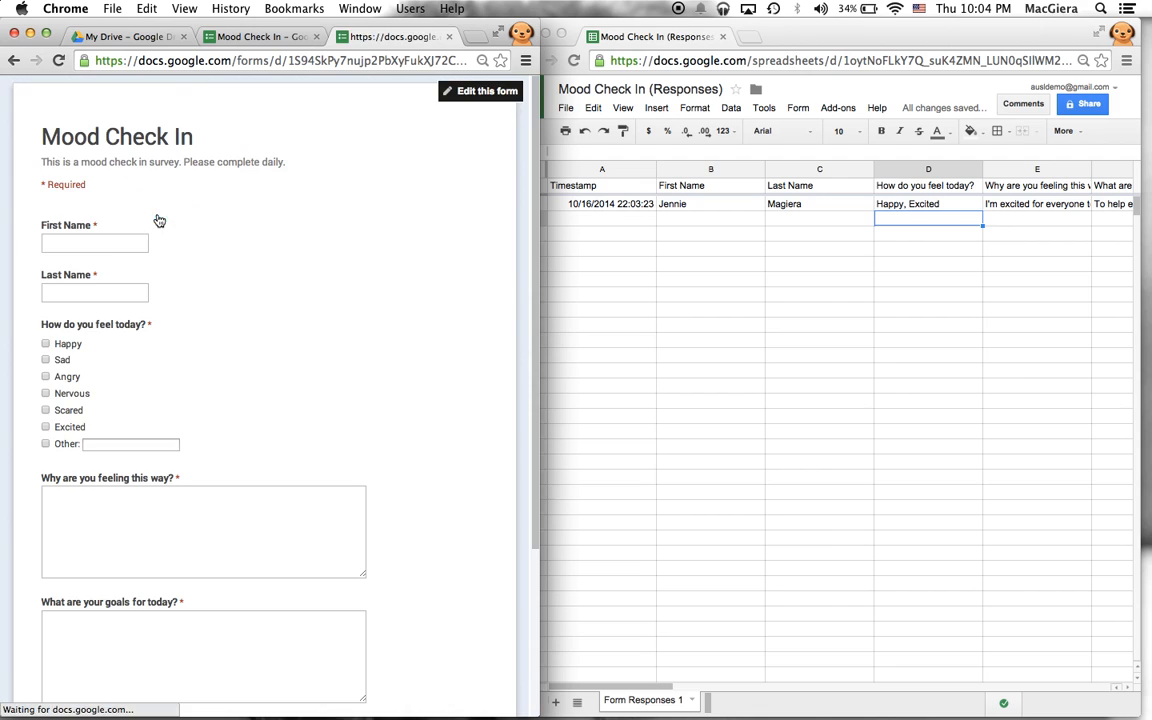
click(122, 249)
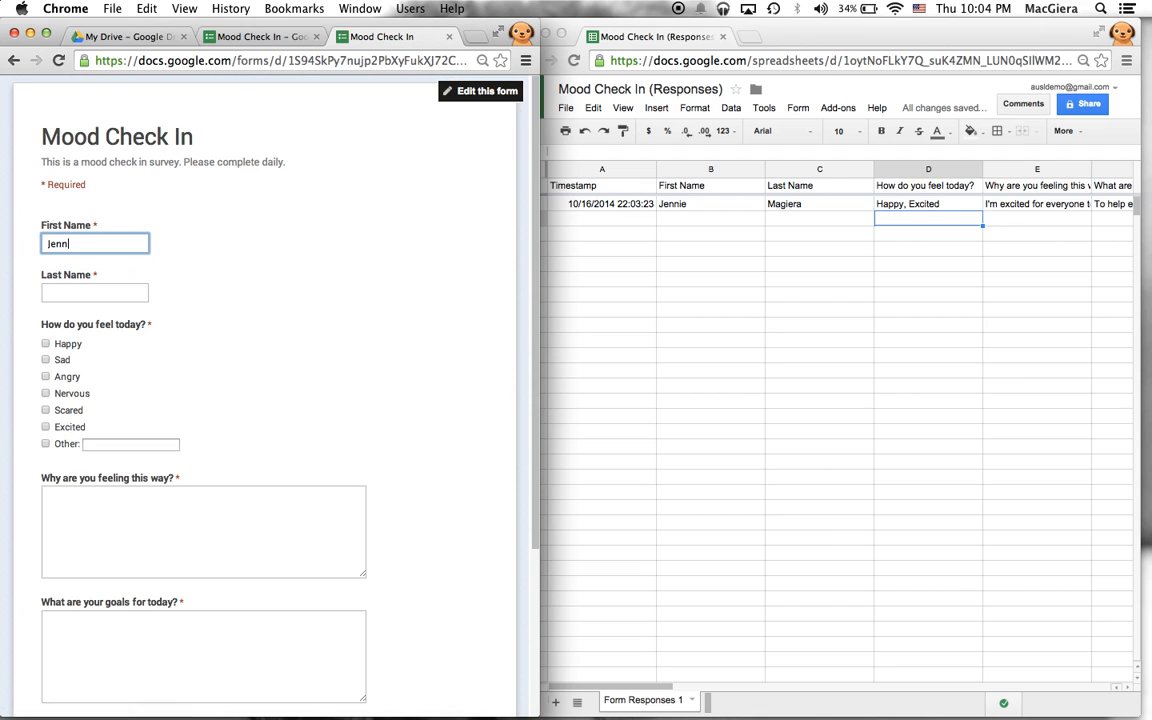
key(Tab)
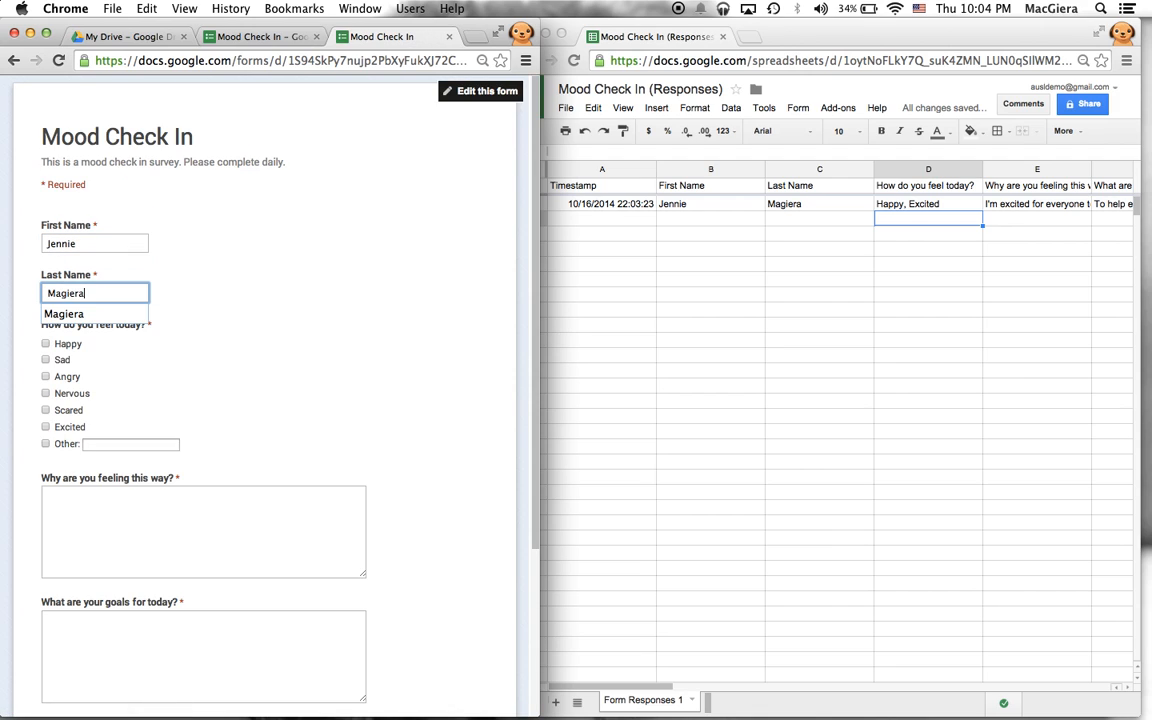
click(141, 378)
- Tick Nervous and Scared and explain 'I'm taking a big test today and…'
click(62, 393)
click(57, 410)
click(111, 545)
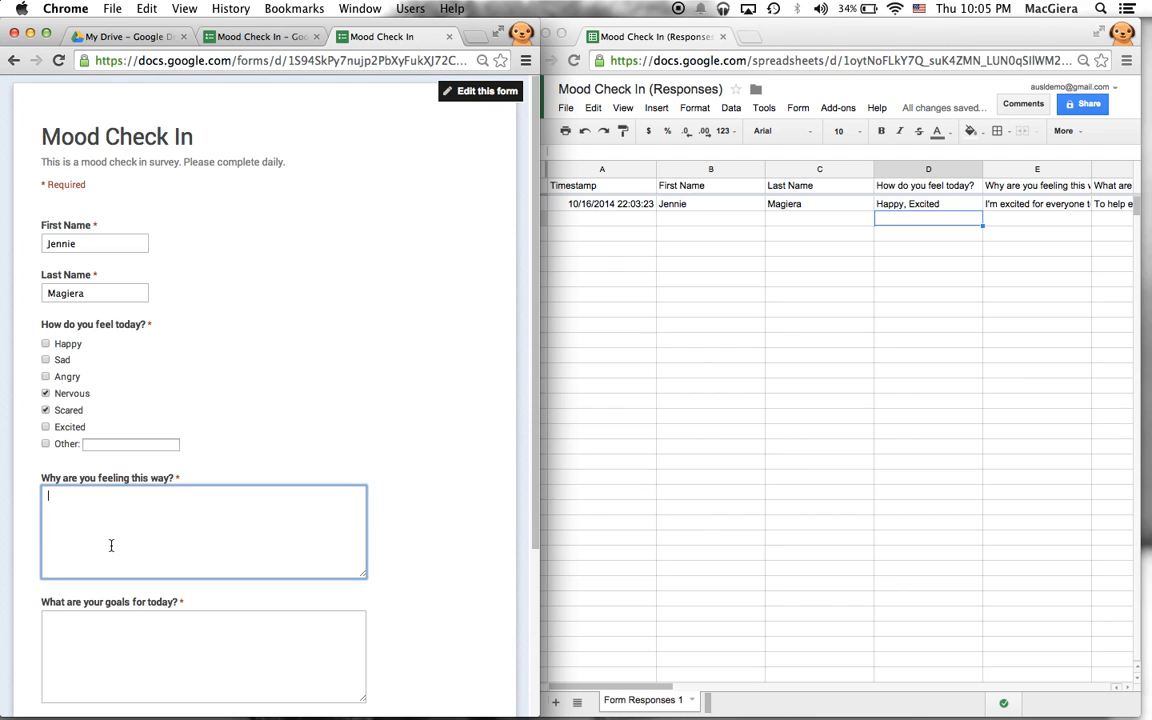
scroll(221, 396, down, 2)
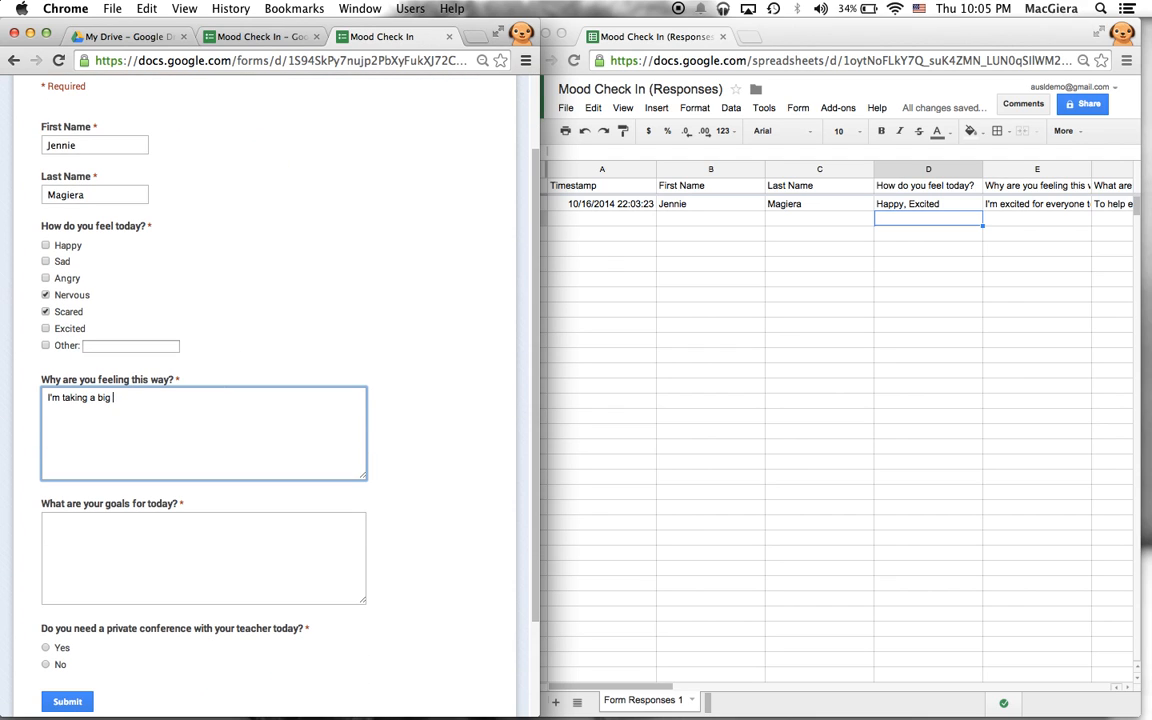
text(I'm taking a big test today and I'm scared because I didn't study.)
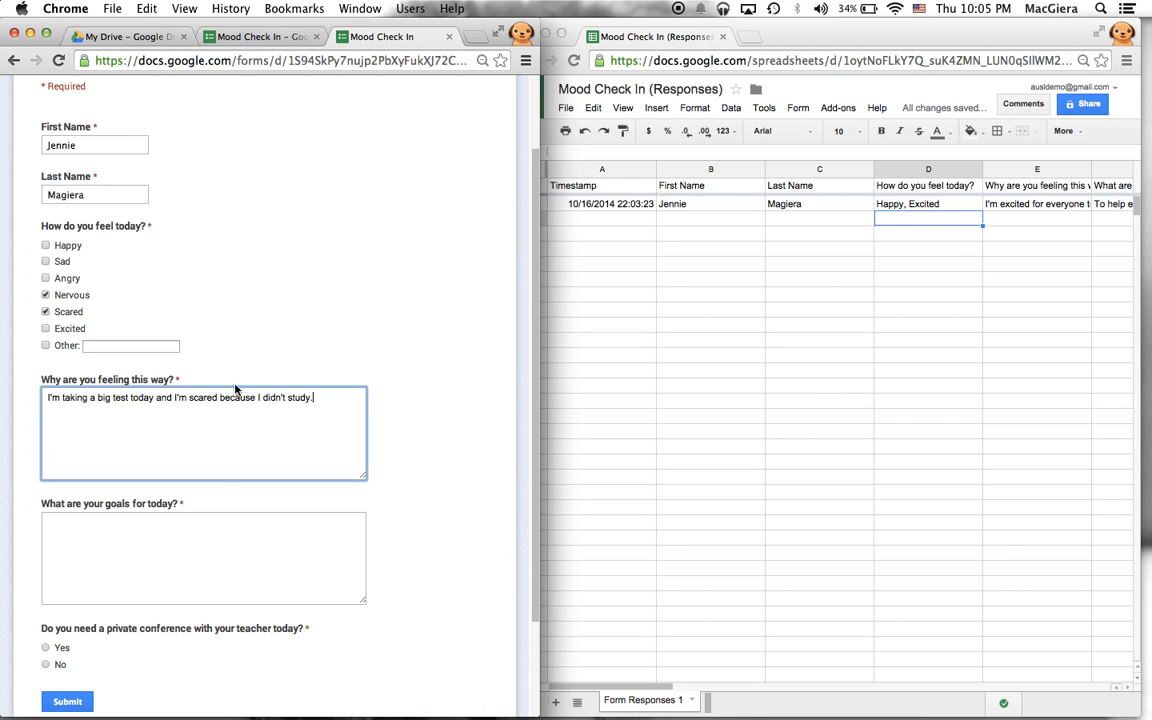
- Write the goals answer starting 'I ho…', choose No for a private conference, and submit
click(190, 551)
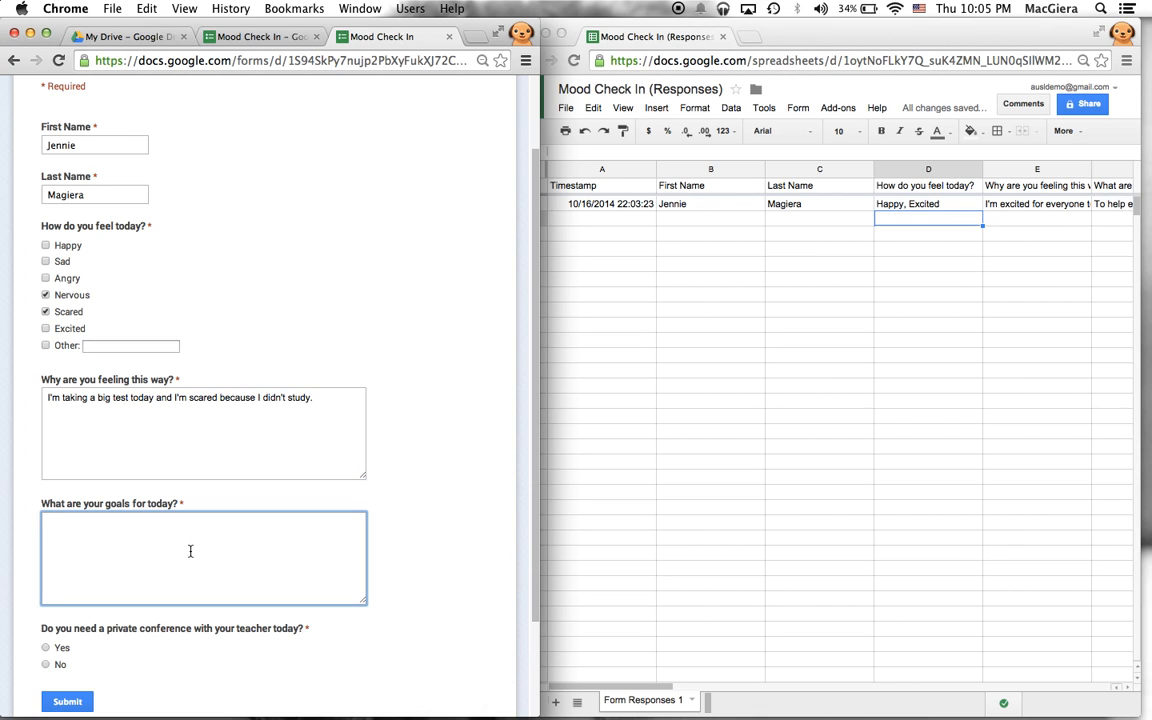
text(To do)
key(super+a)
text(I ho)
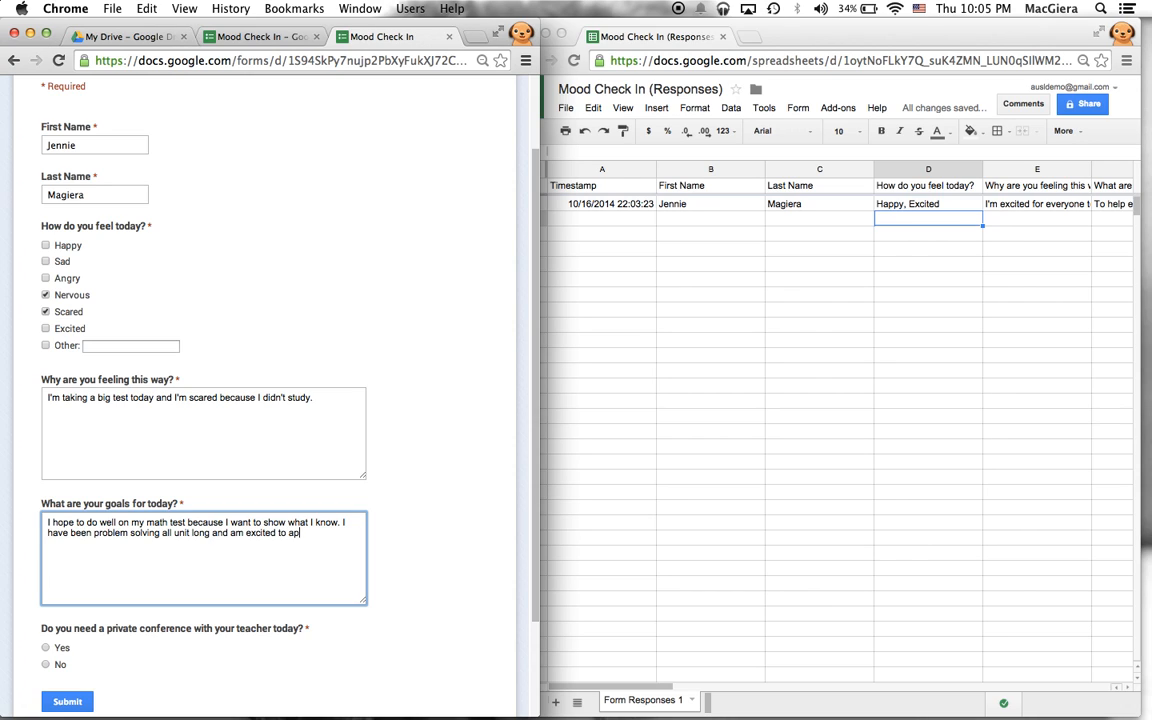
text(owledge.)
click(45, 664)
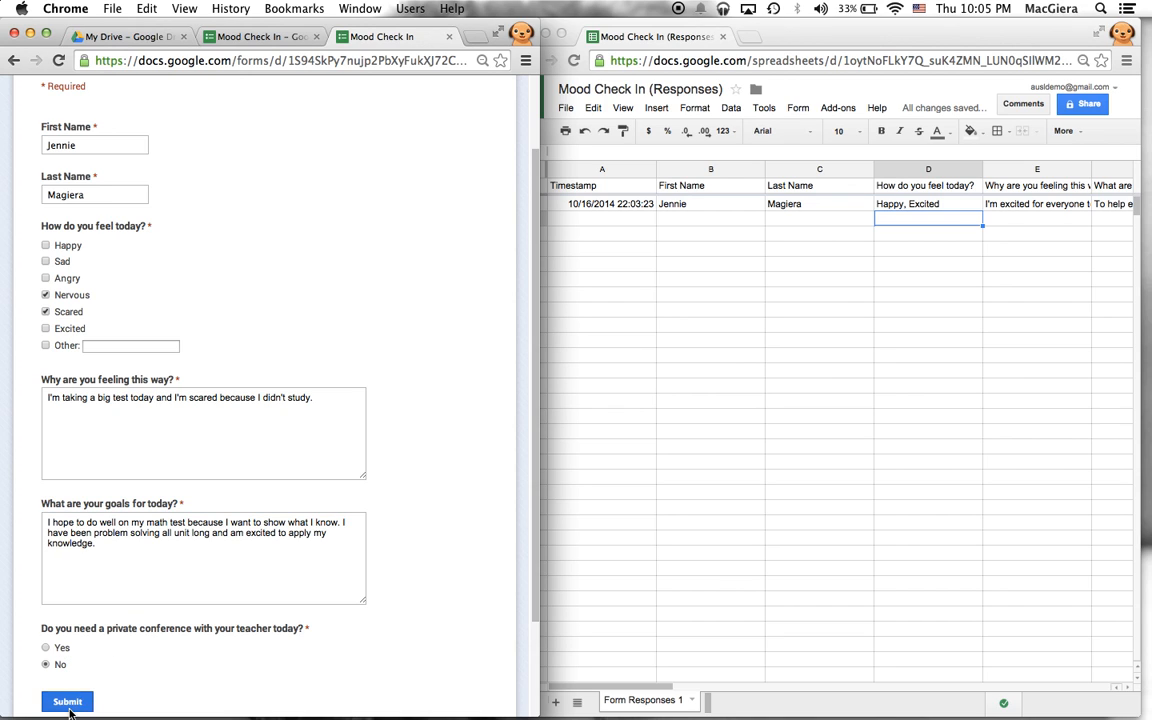
click(67, 702)
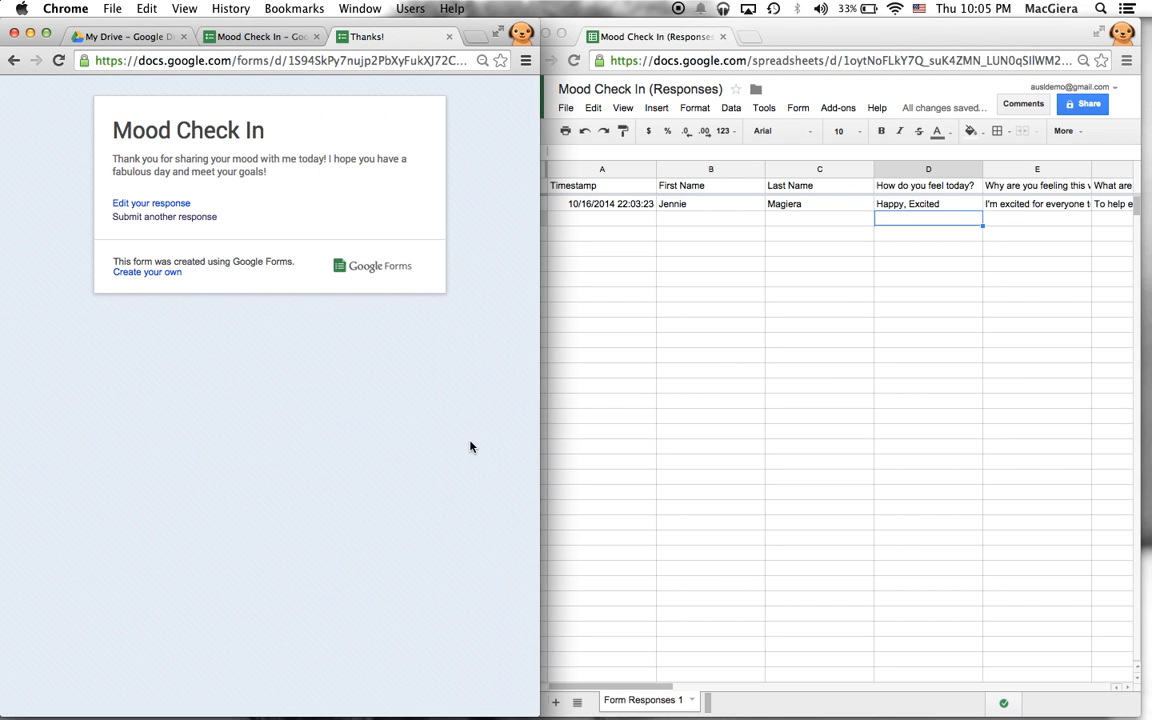
- Add a column G conditional formatting rule shading cells containing 'Yes' green
click(910, 222)
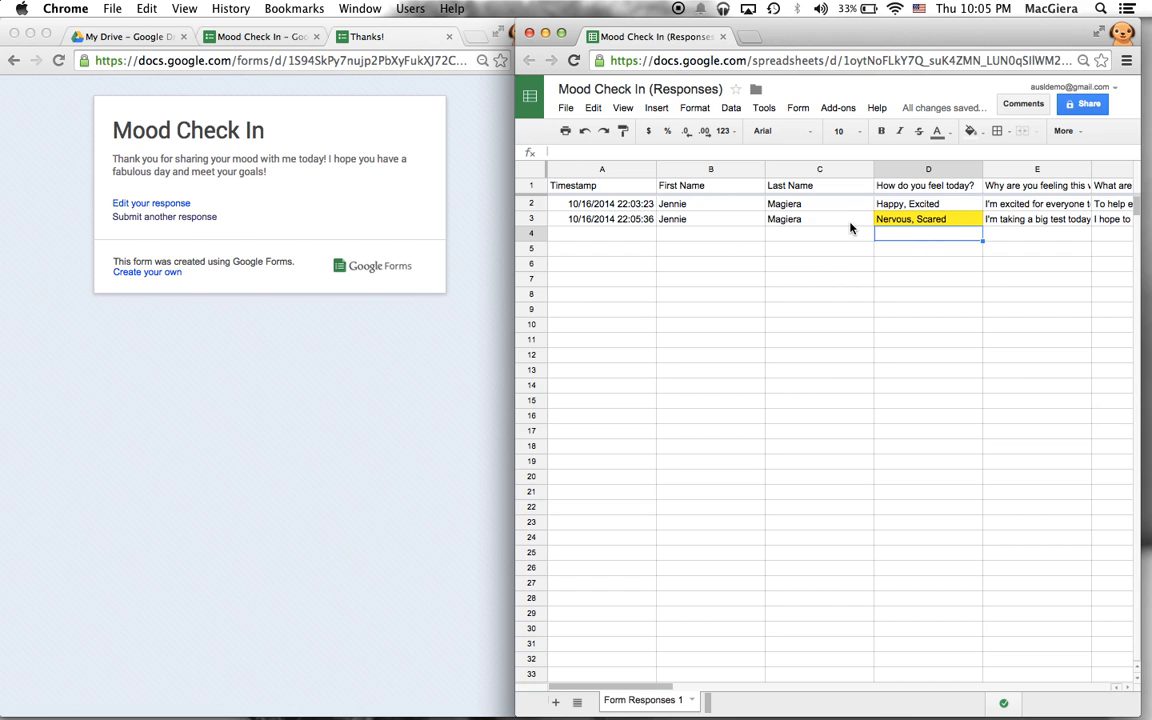
scroll(850, 228, right, 5)
click(821, 171)
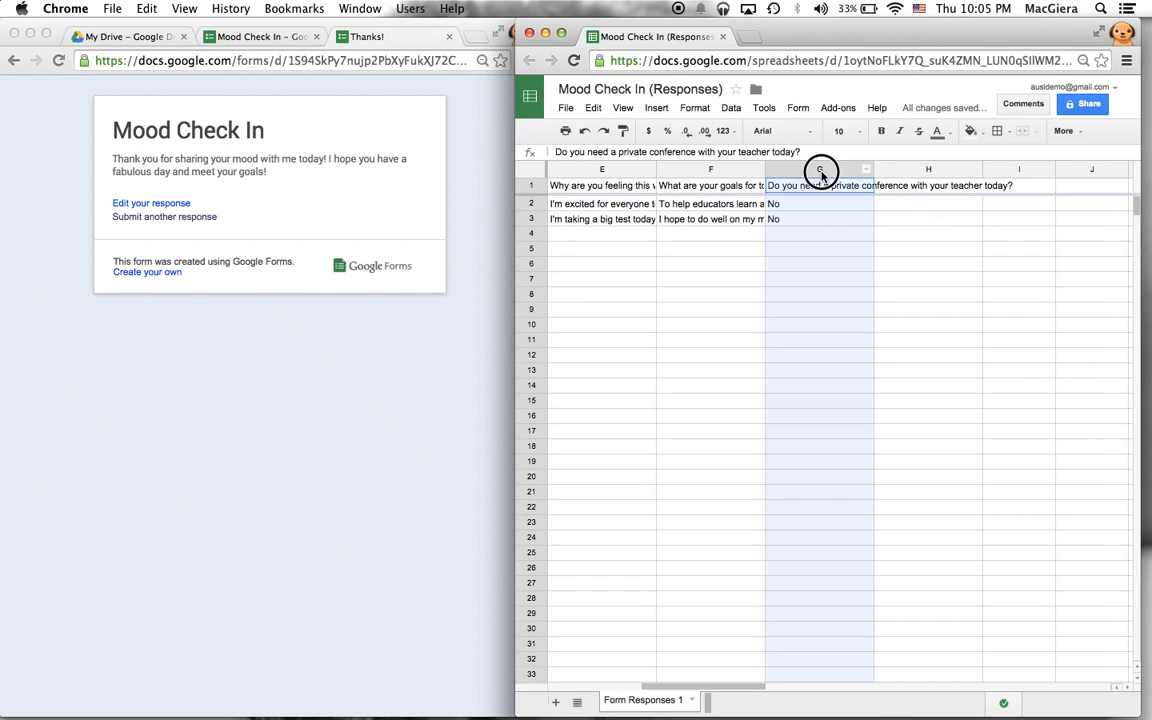
click(817, 292)
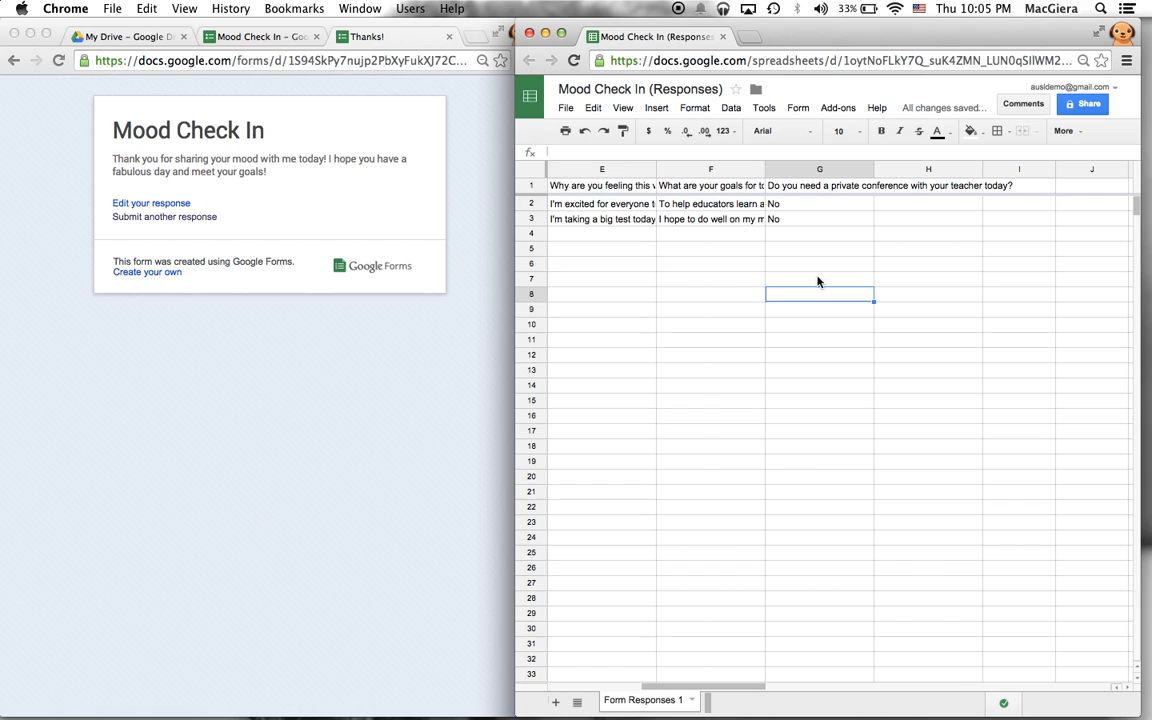
click(866, 170)
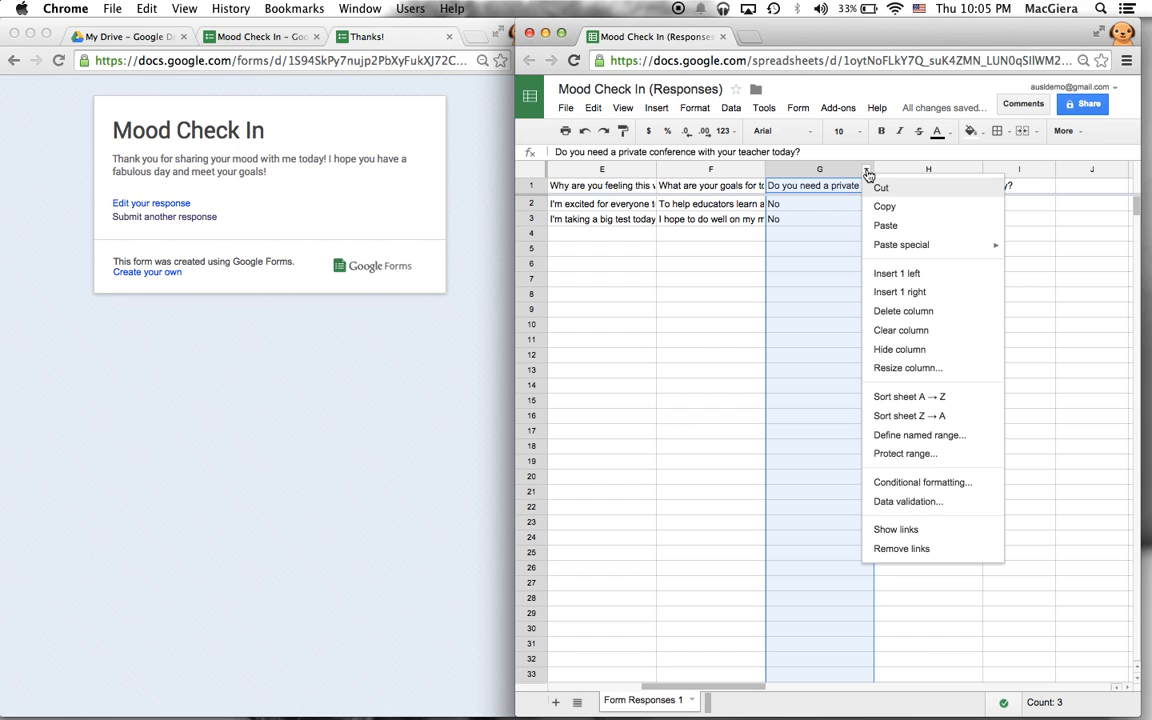
click(920, 482)
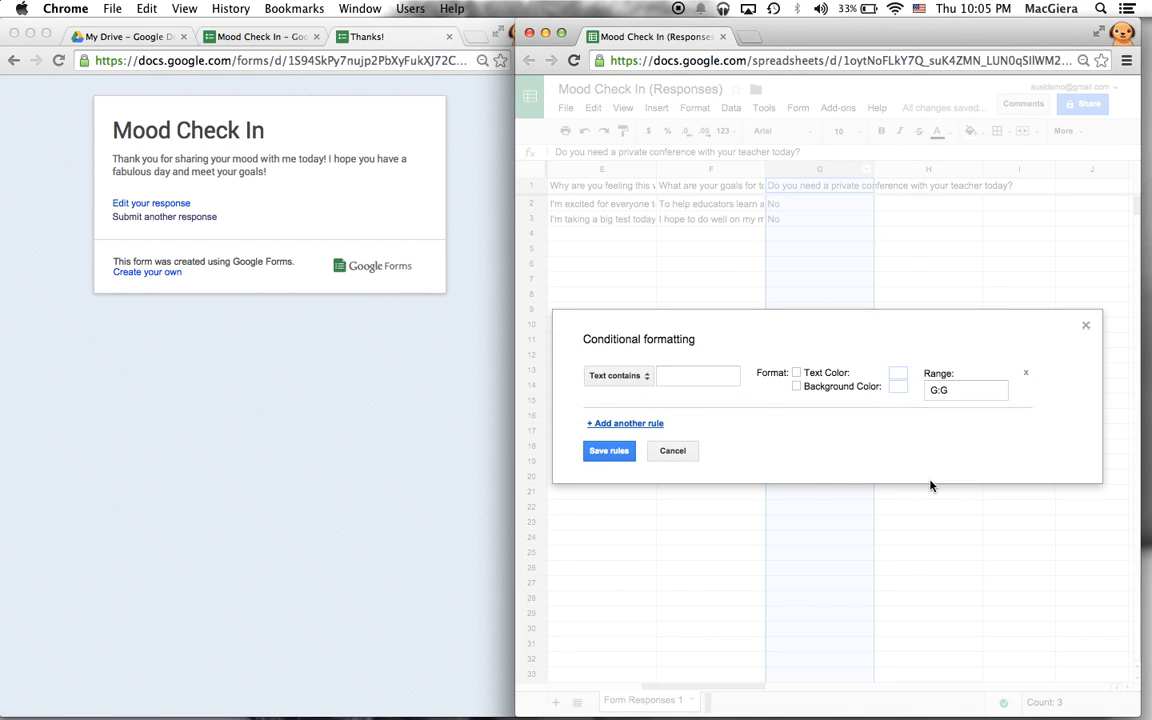
click(698, 383)
text(Yes)
click(898, 387)
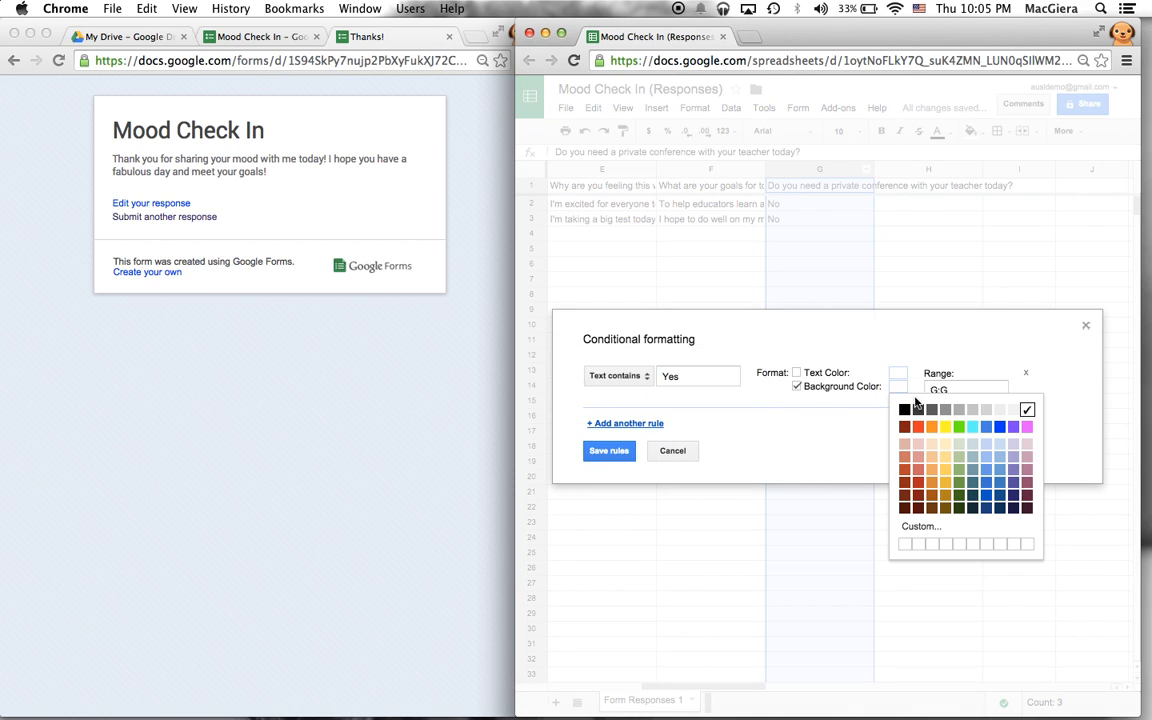
click(959, 427)
click(612, 451)
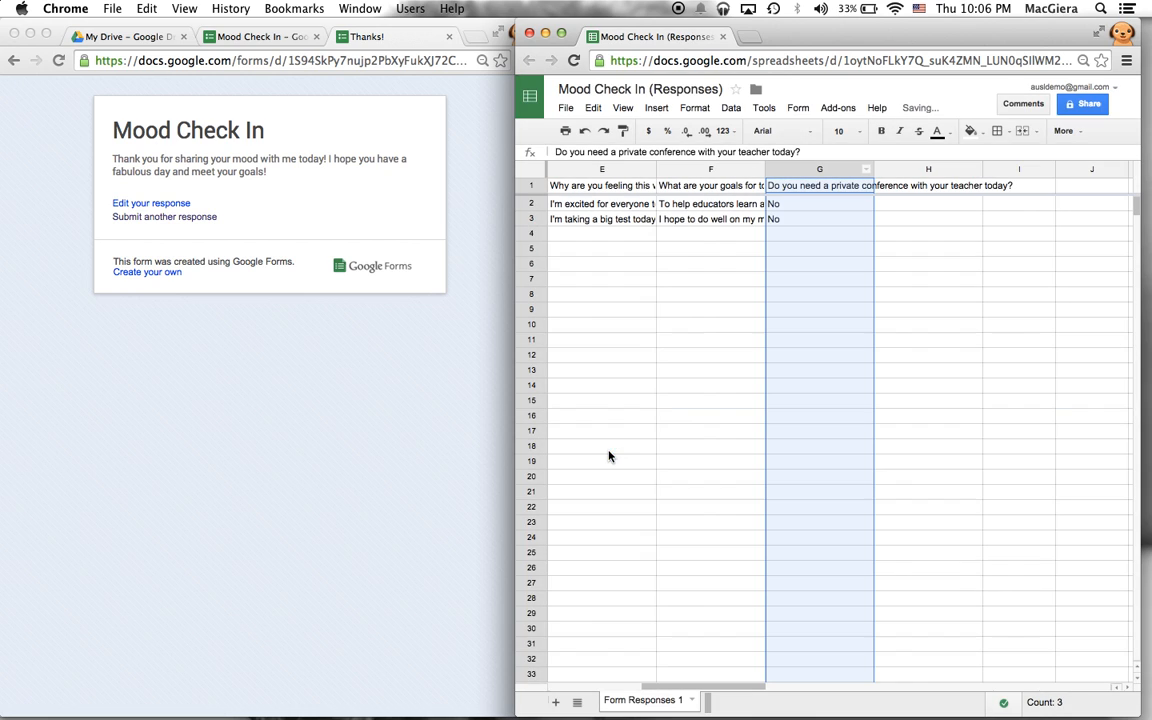
- Deselect column G and look over the two responses, with row 3's mood cell shaded yellow
click(694, 311)
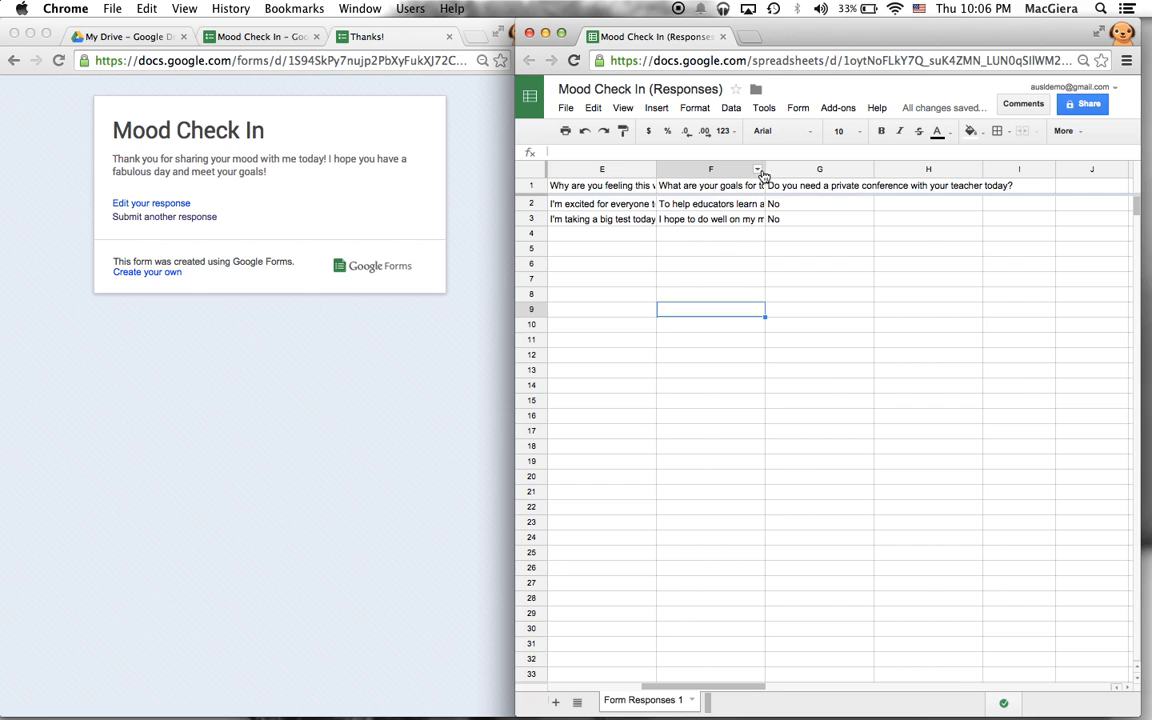
click(831, 310)
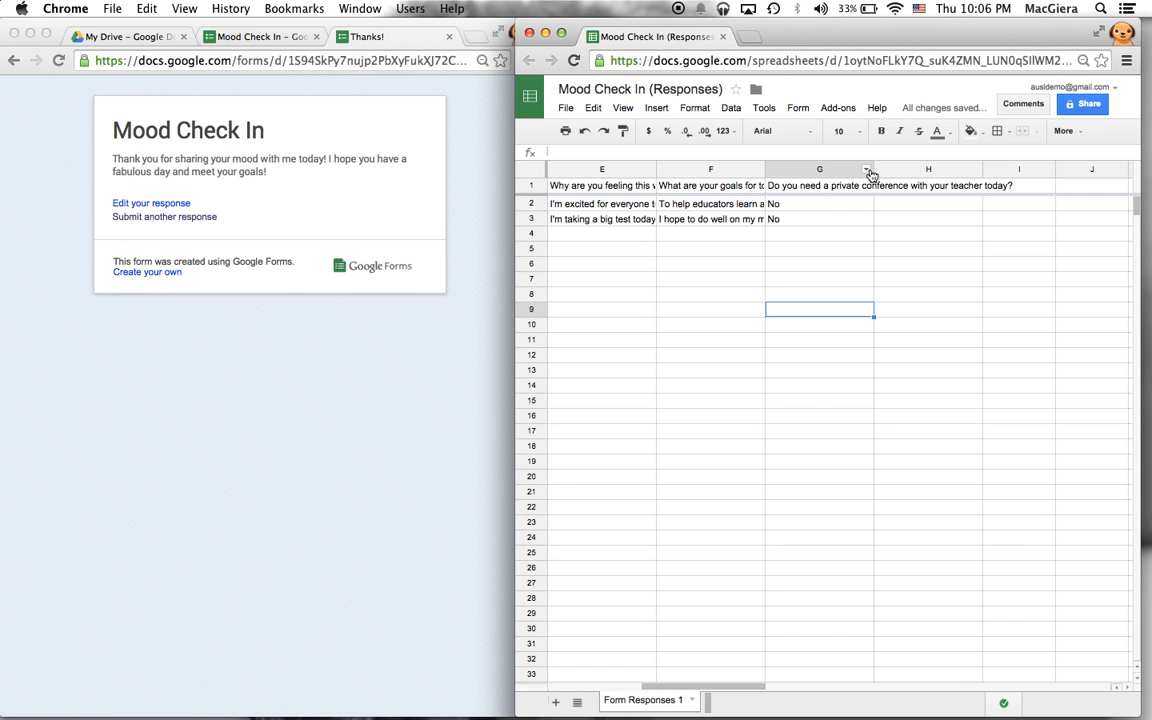
click(805, 238)
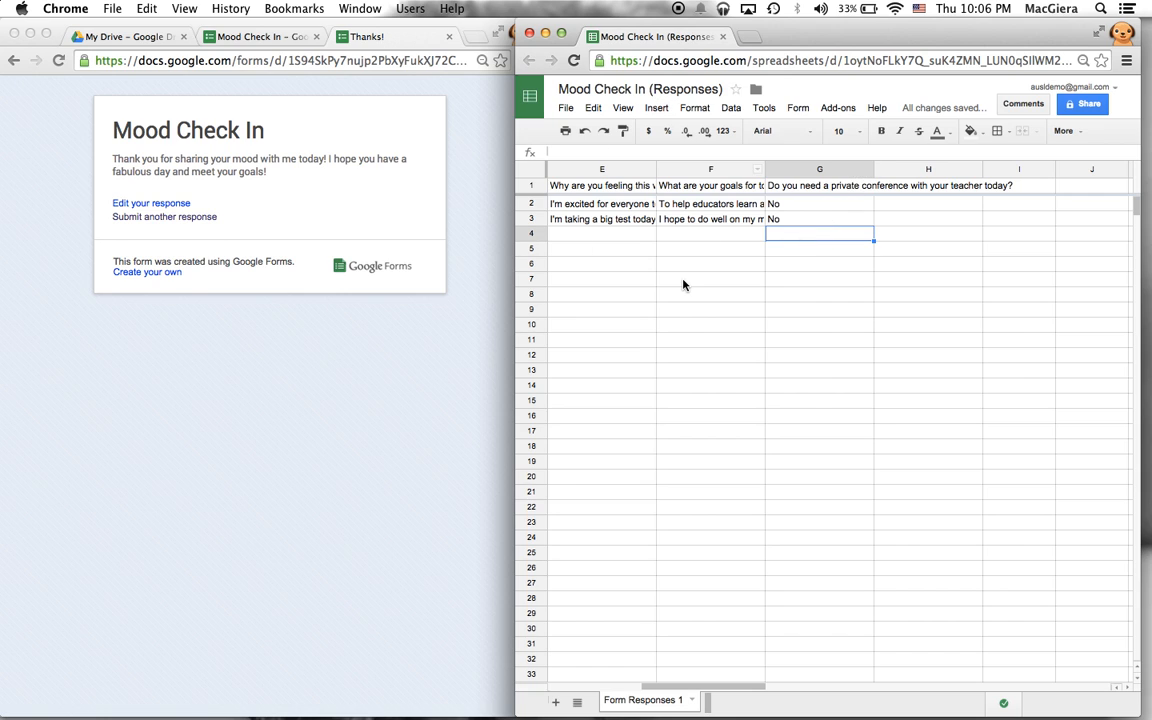
scroll(683, 285, left, 5)
scroll(683, 285, right, 5)
scroll(683, 285, left, 5)
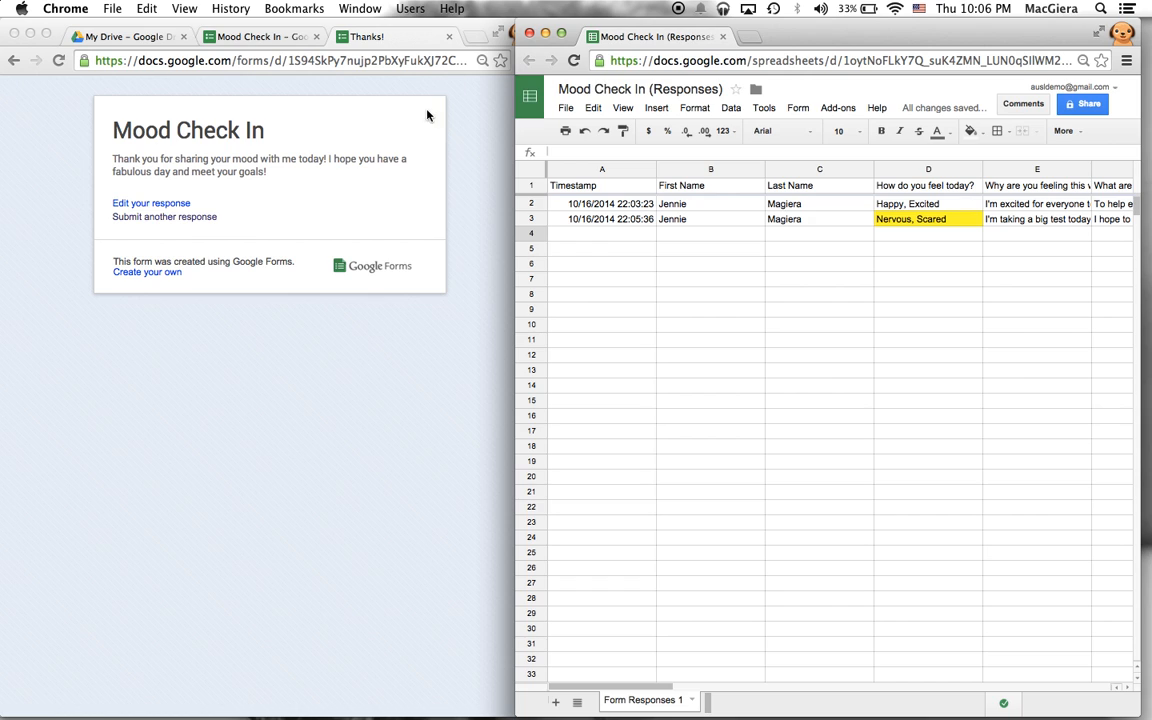
- Load bit.ly in a new browser tab and widen the Bitly window beside the sheet
click(277, 30)
click(277, 30)
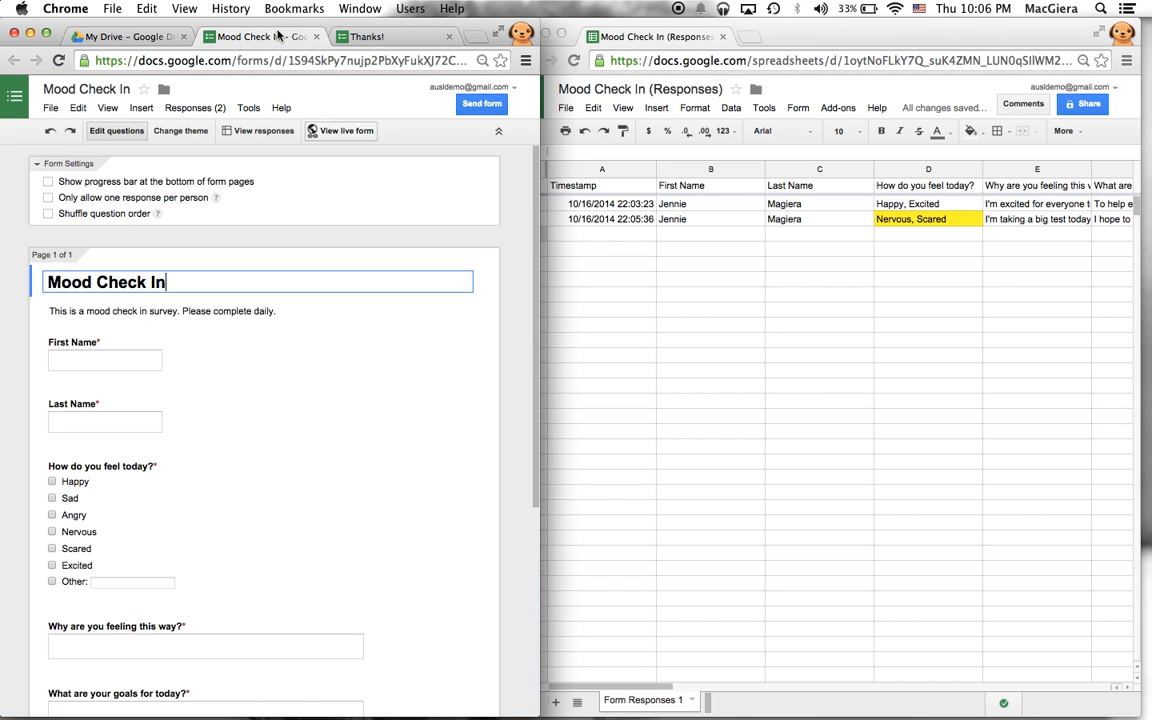
click(478, 37)
text(bit.ly)
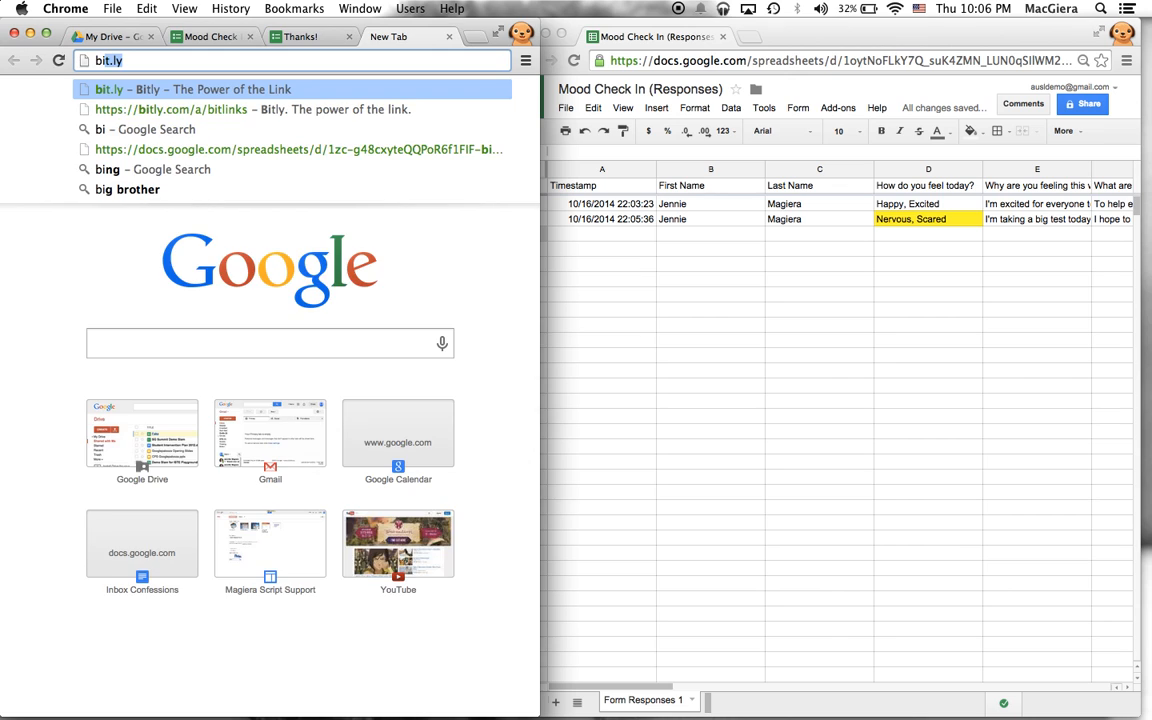
key(Return)
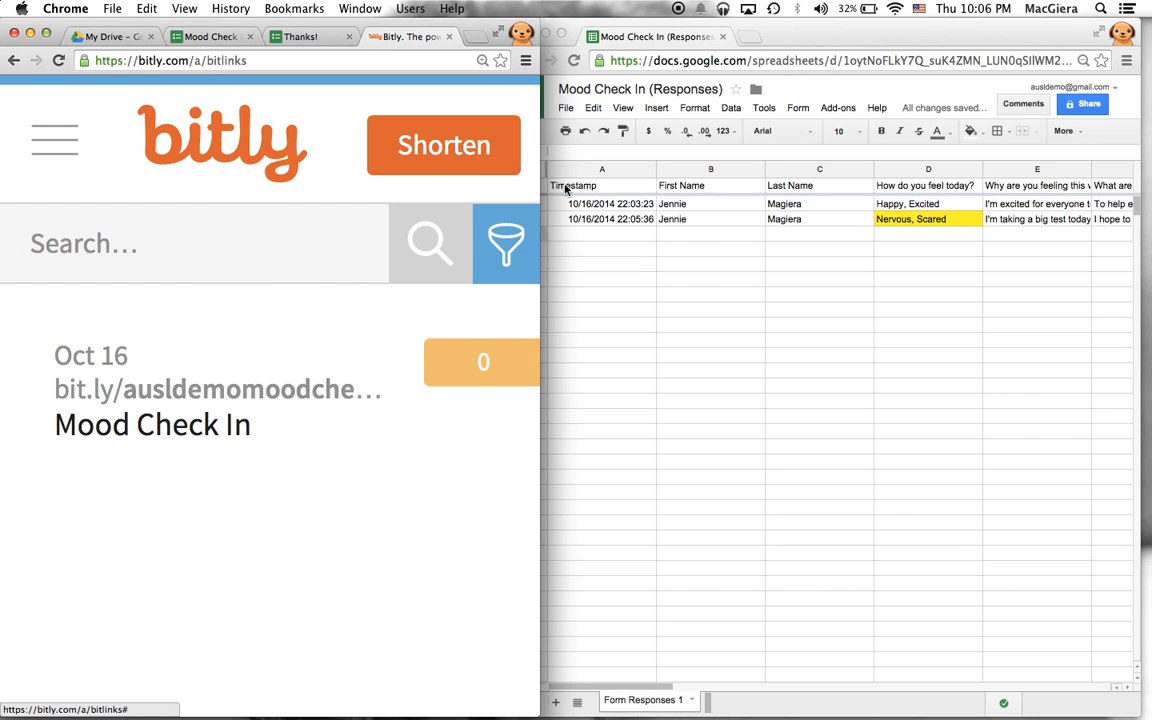
drag(545, 207, 746, 206)
- Return to the responses sheet and select the First Name cell in row 3
click(823, 239)
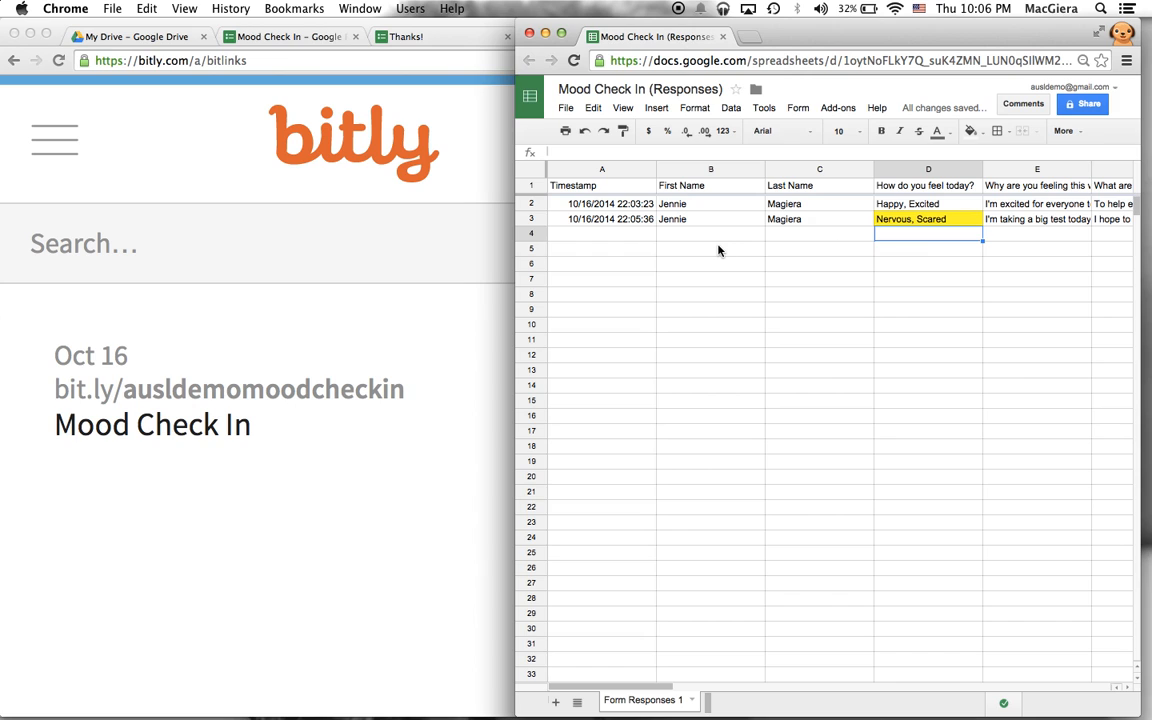
scroll(717, 249, right, 5)
scroll(717, 249, left, 5)
drag(638, 237, 940, 515)
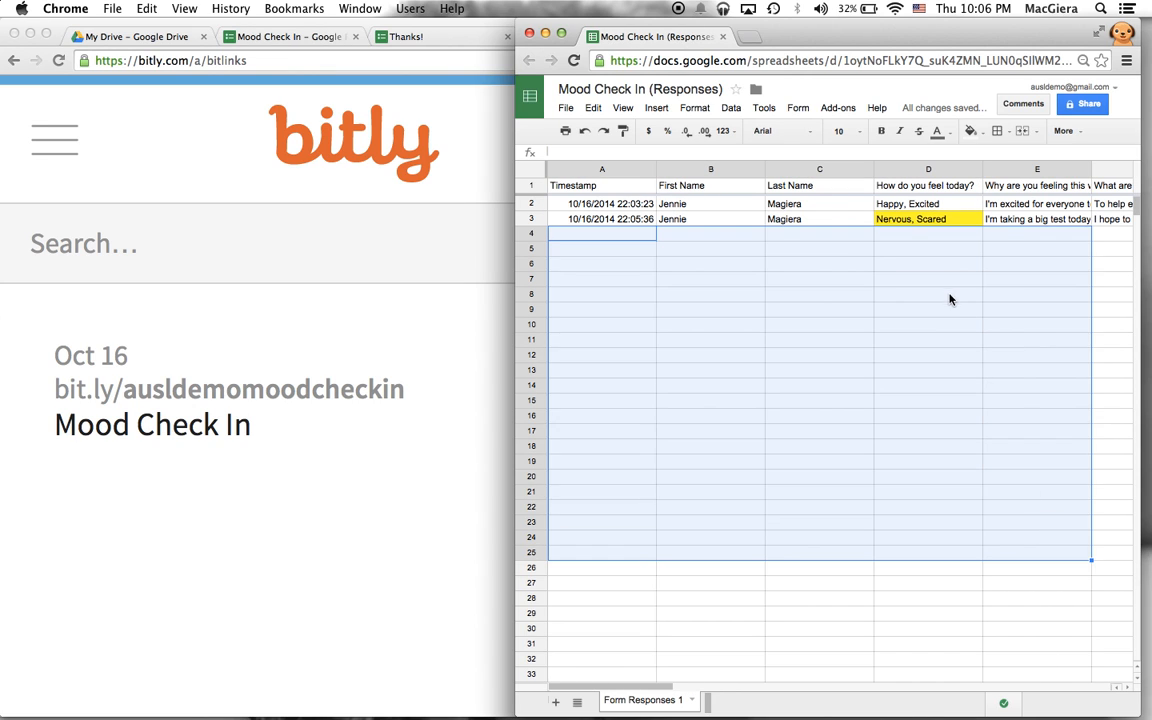
click(949, 296)
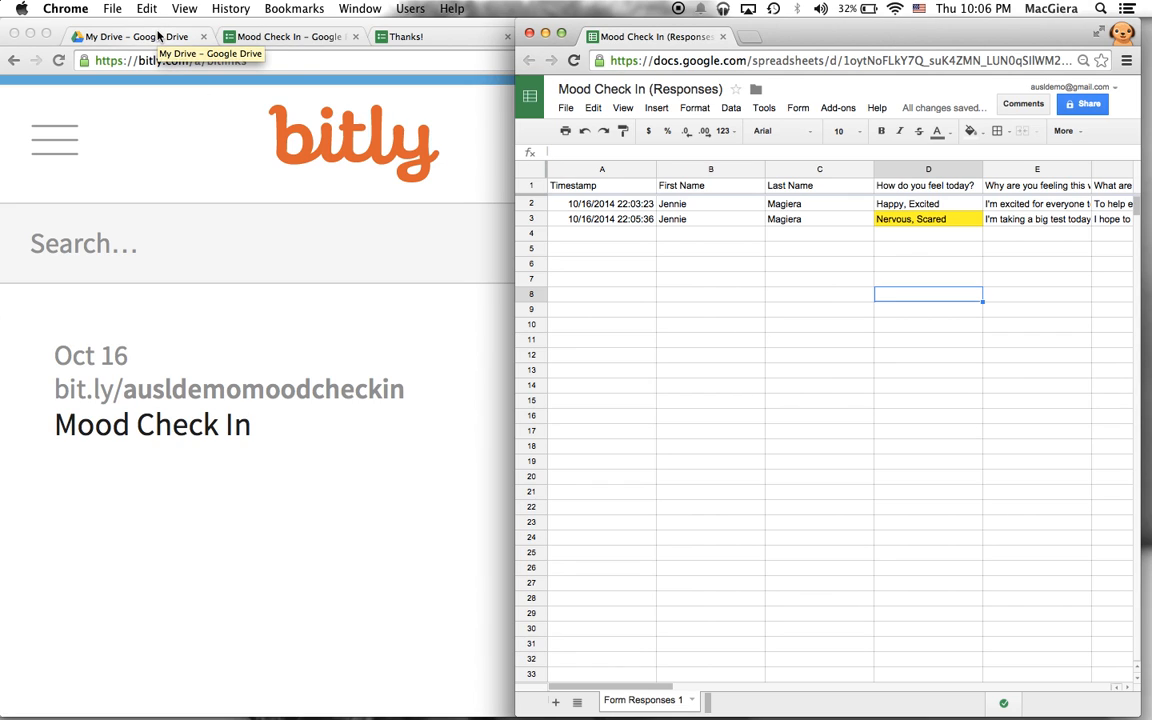
click(704, 220)
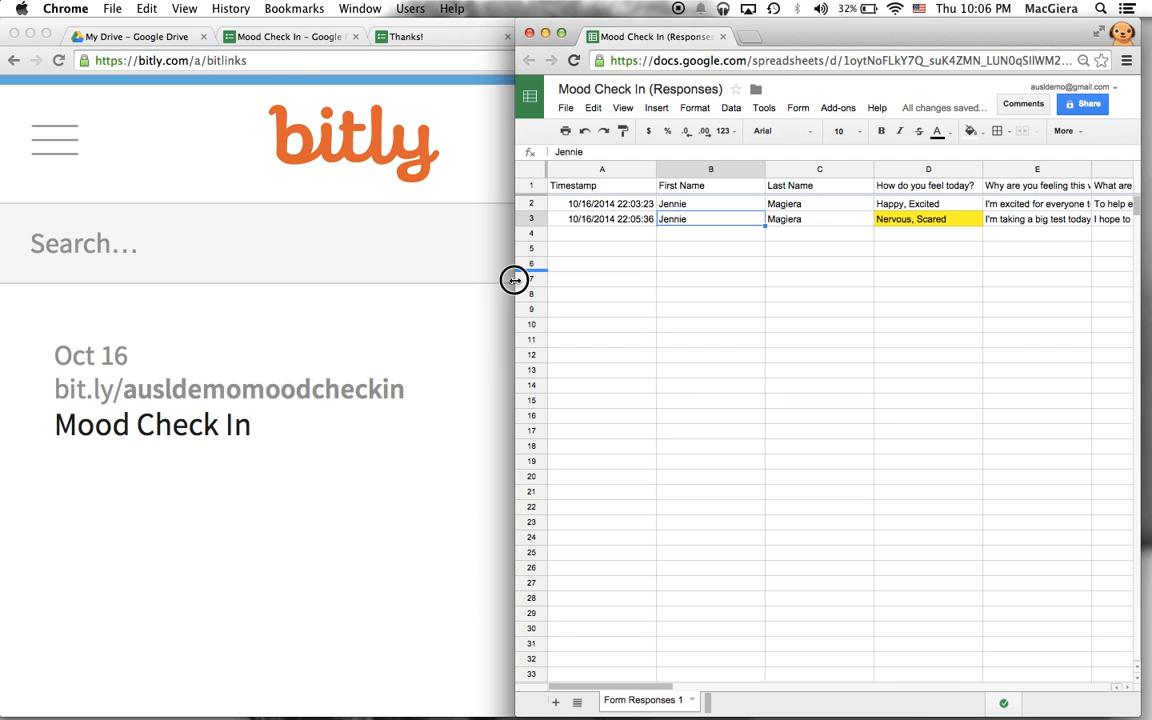
- Widen the spreadsheet, select the whole sheet, and turn on filters for every header
drag(512, 283, 10, 282)
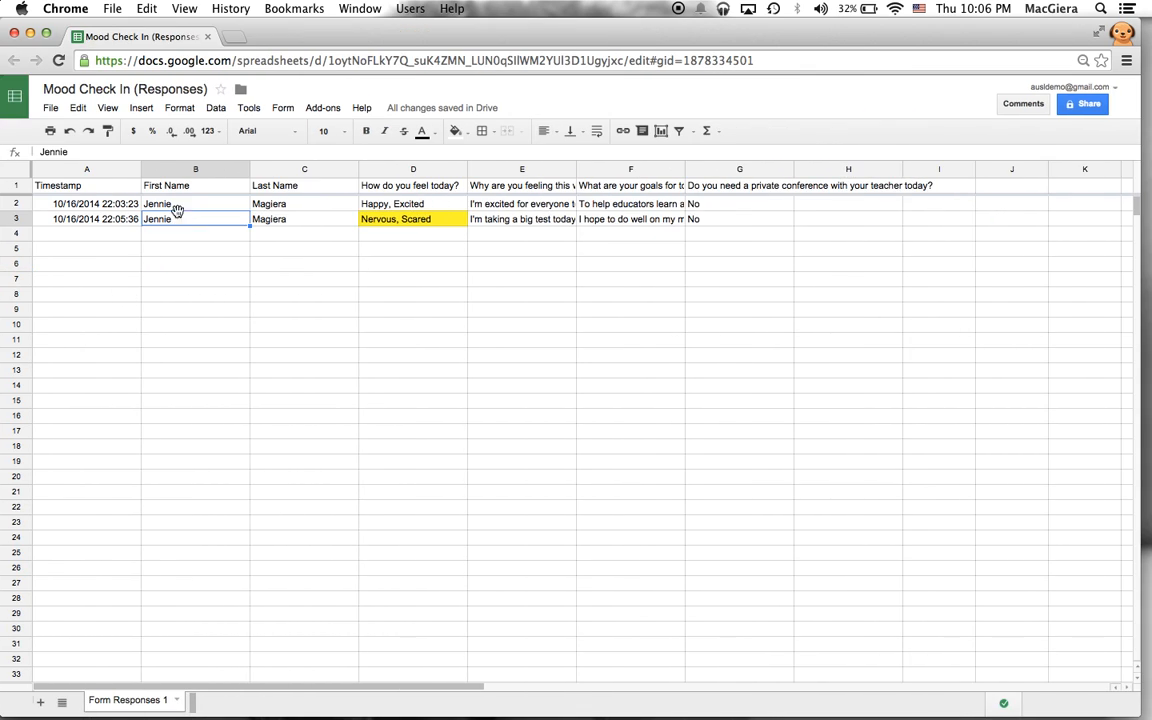
click(8, 172)
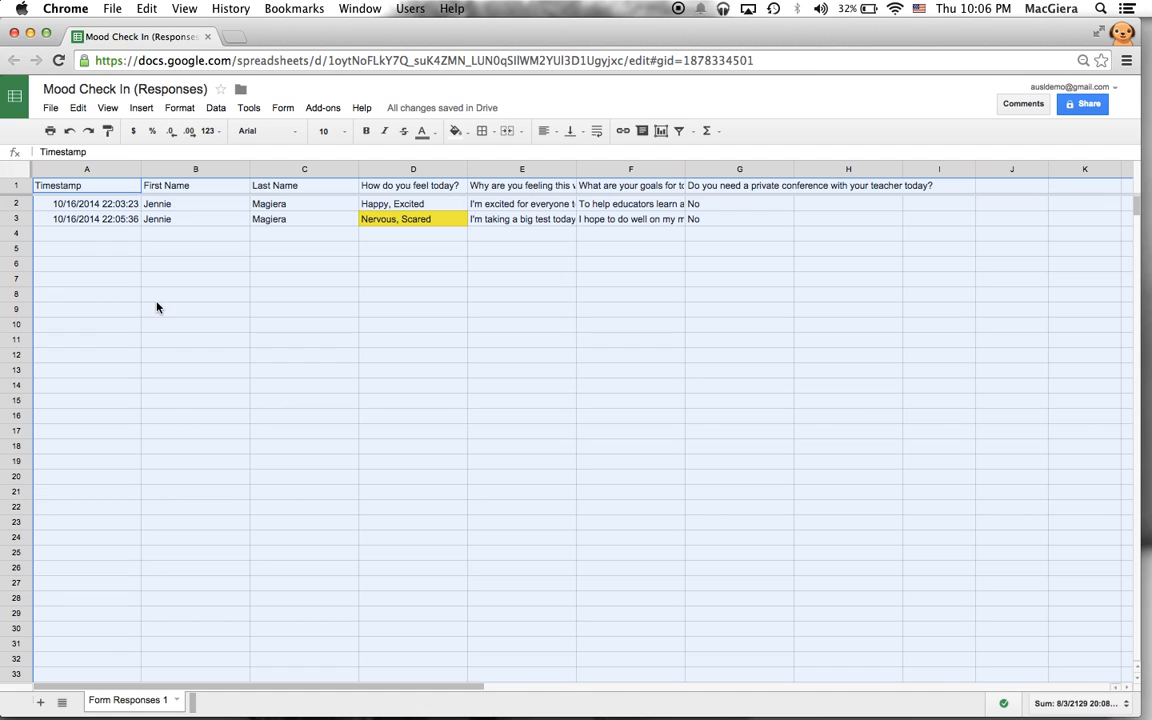
click(75, 232)
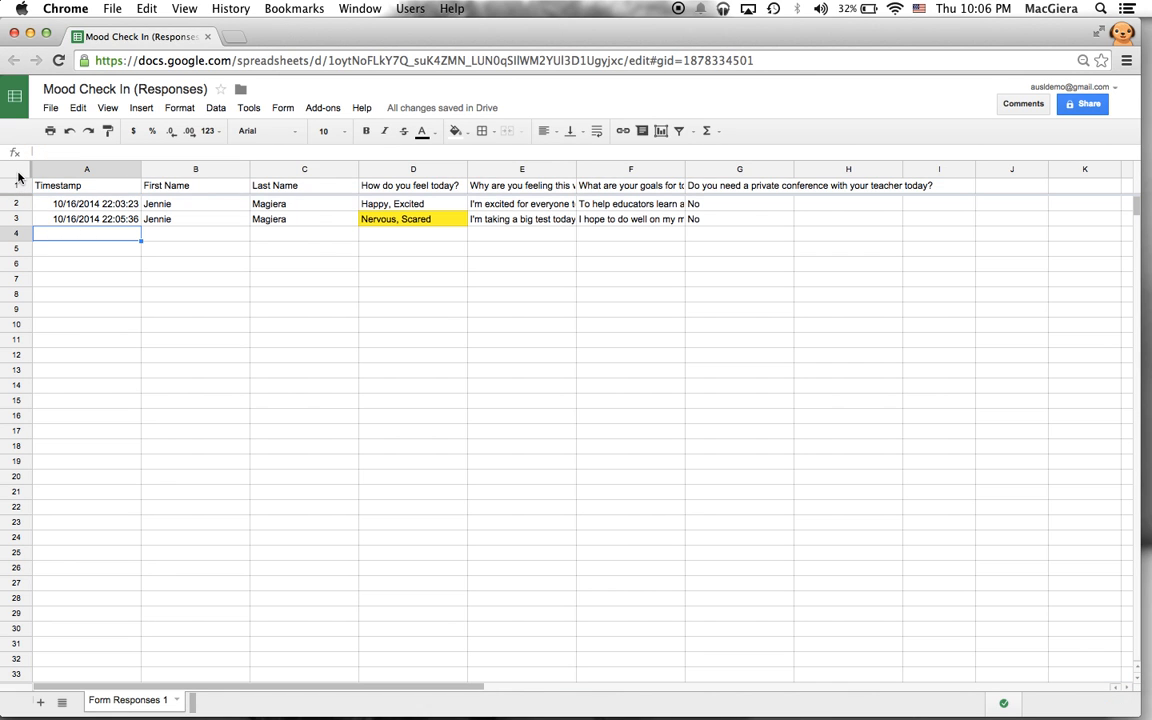
click(14, 175)
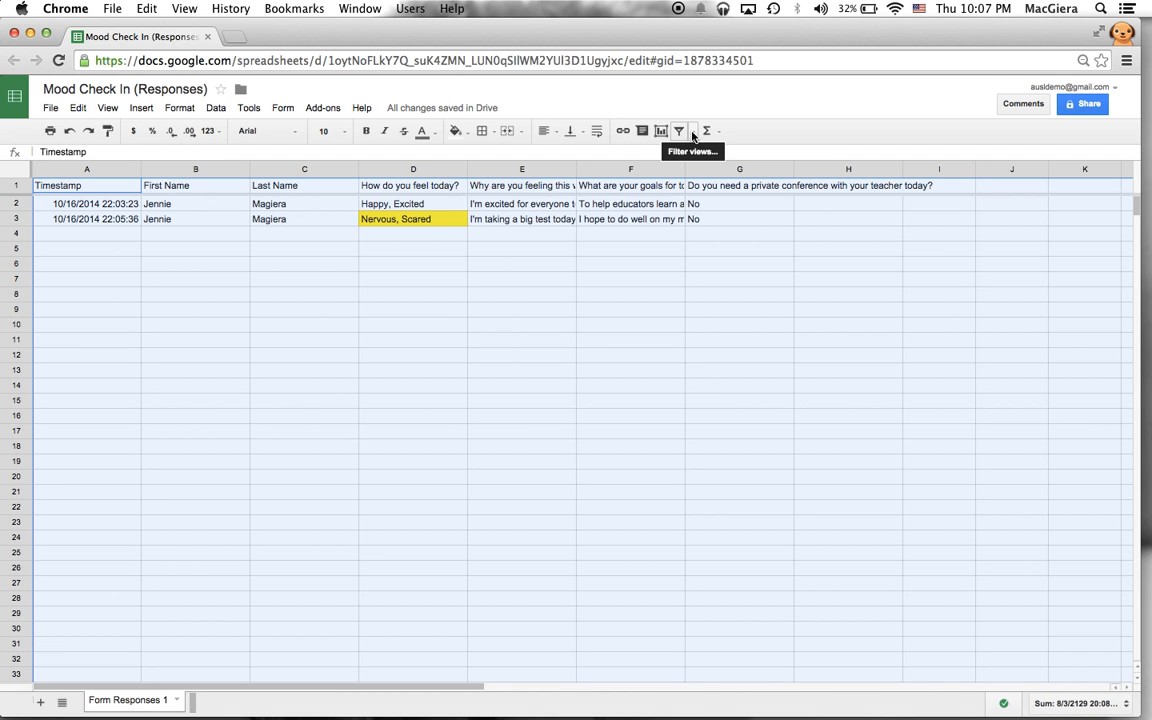
click(692, 133)
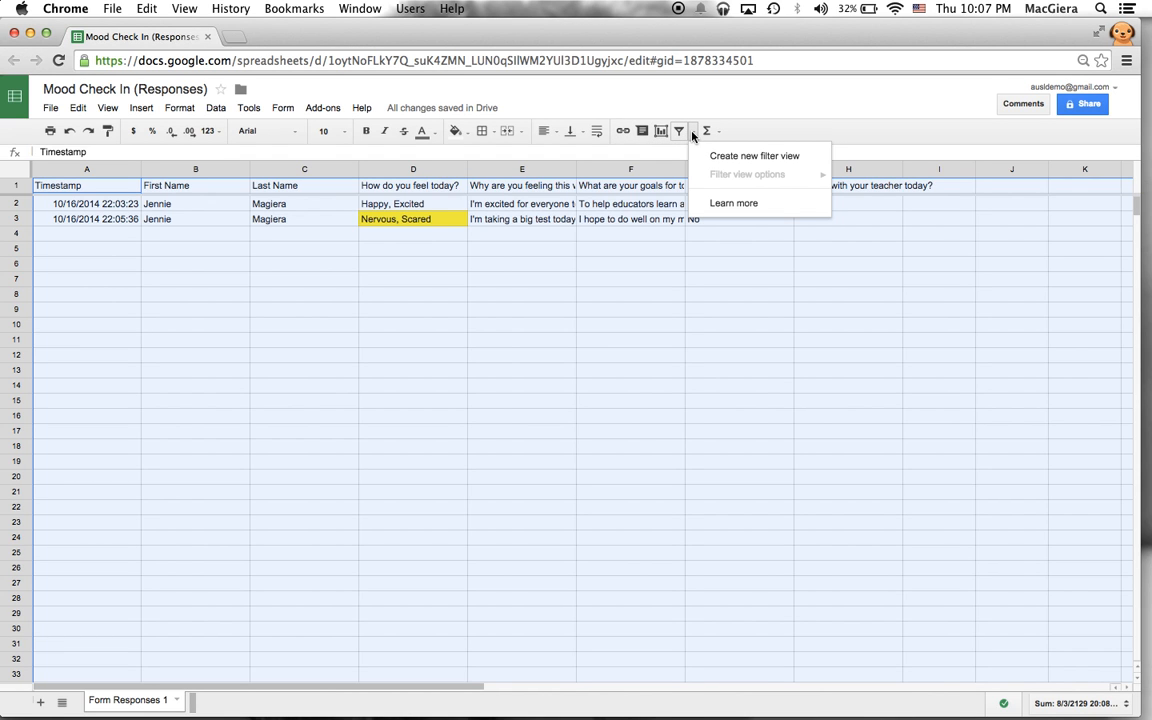
click(679, 132)
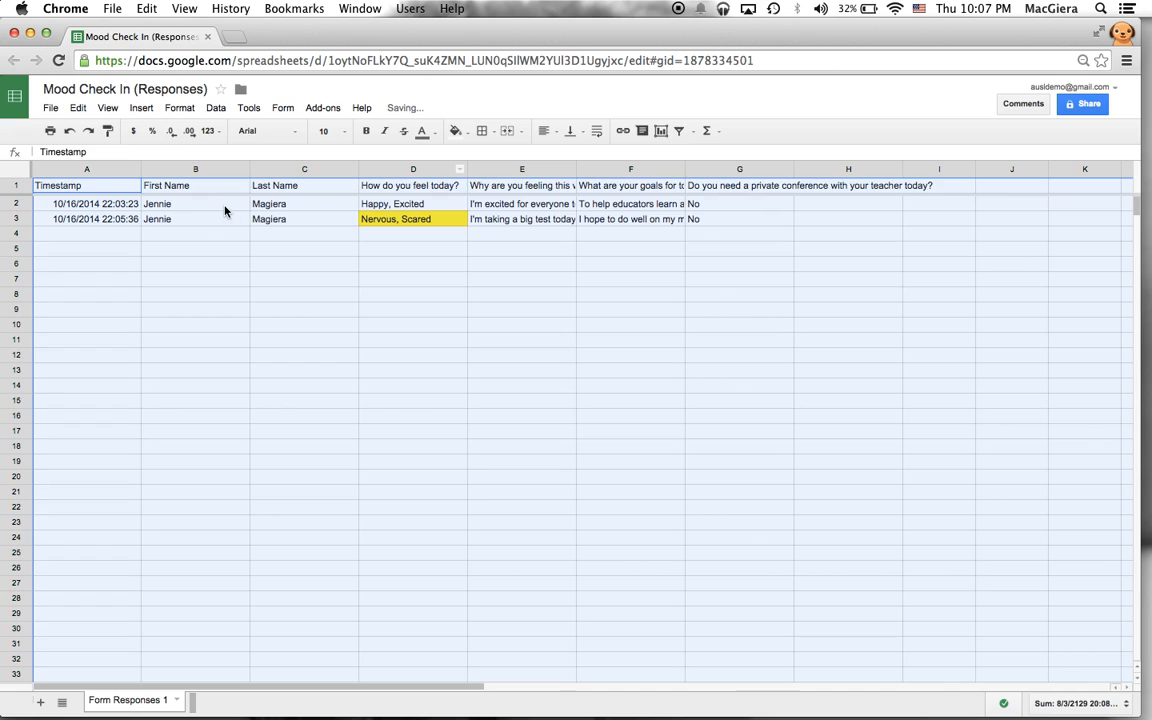
- Confirm the Last Name filter leaves both responses showing, and move the window to the right half
click(267, 233)
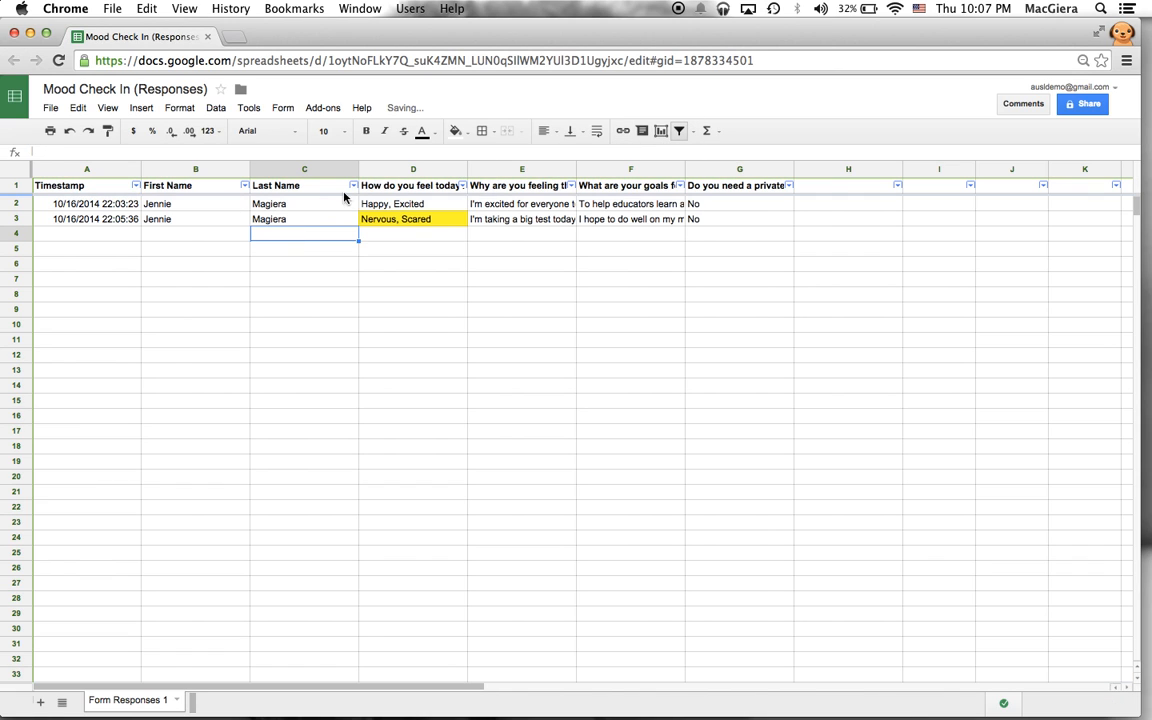
click(353, 185)
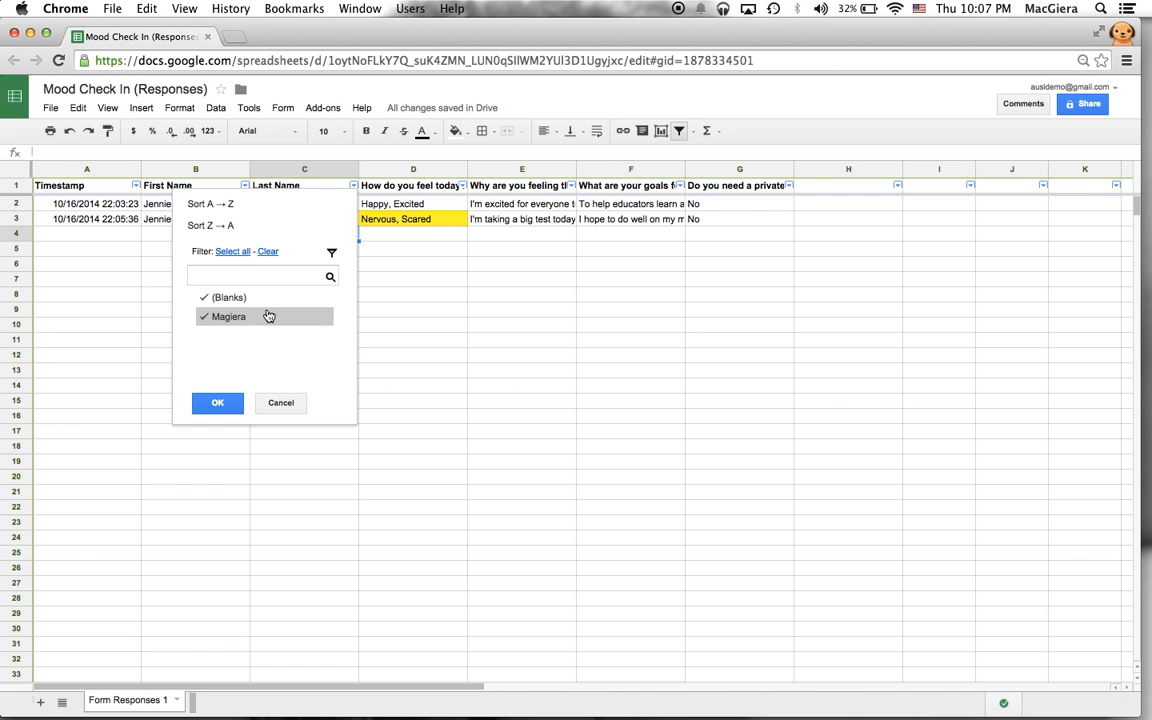
click(219, 402)
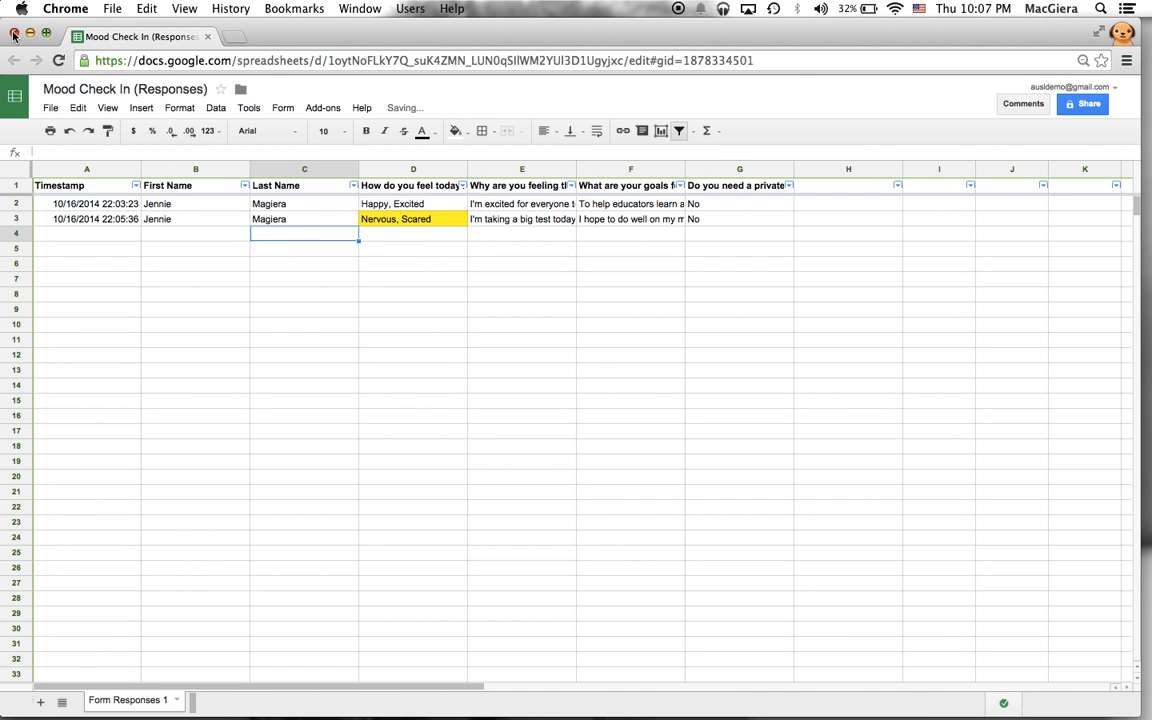
drag(12, 38, 595, 38)
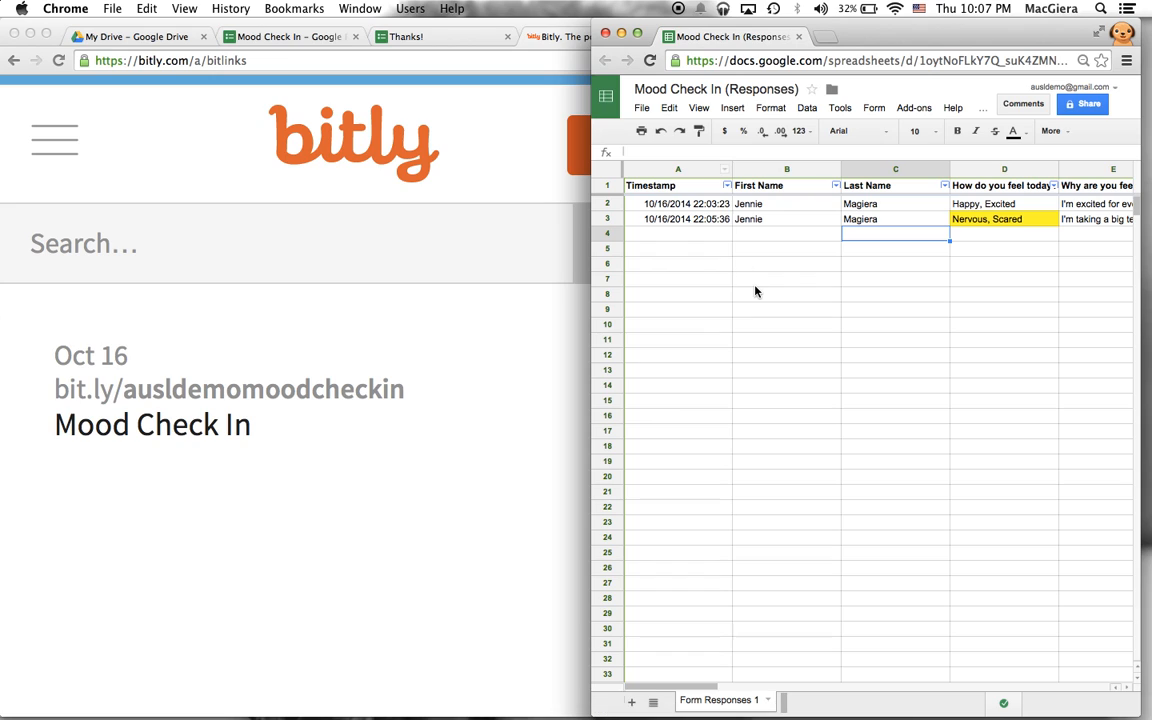